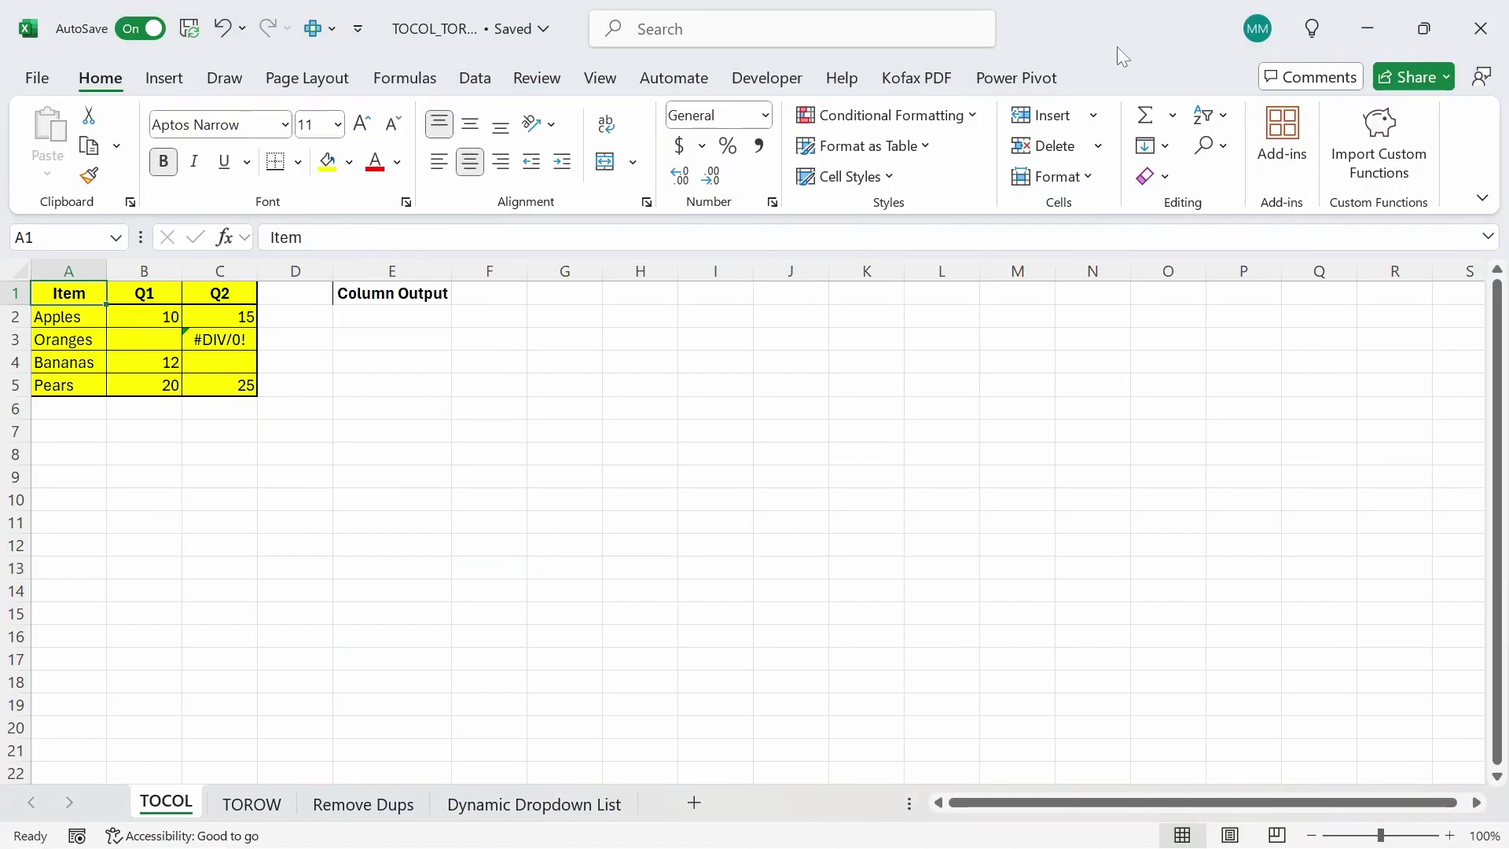
# Enter =TOCOL($A$2:$C$5) in E2 to flatten the fruit table into one column
pyautogui.press('Right')
pyautogui.press('Right')
pyautogui.press('Right')
pyautogui.press('Right')
pyautogui.press('Down')
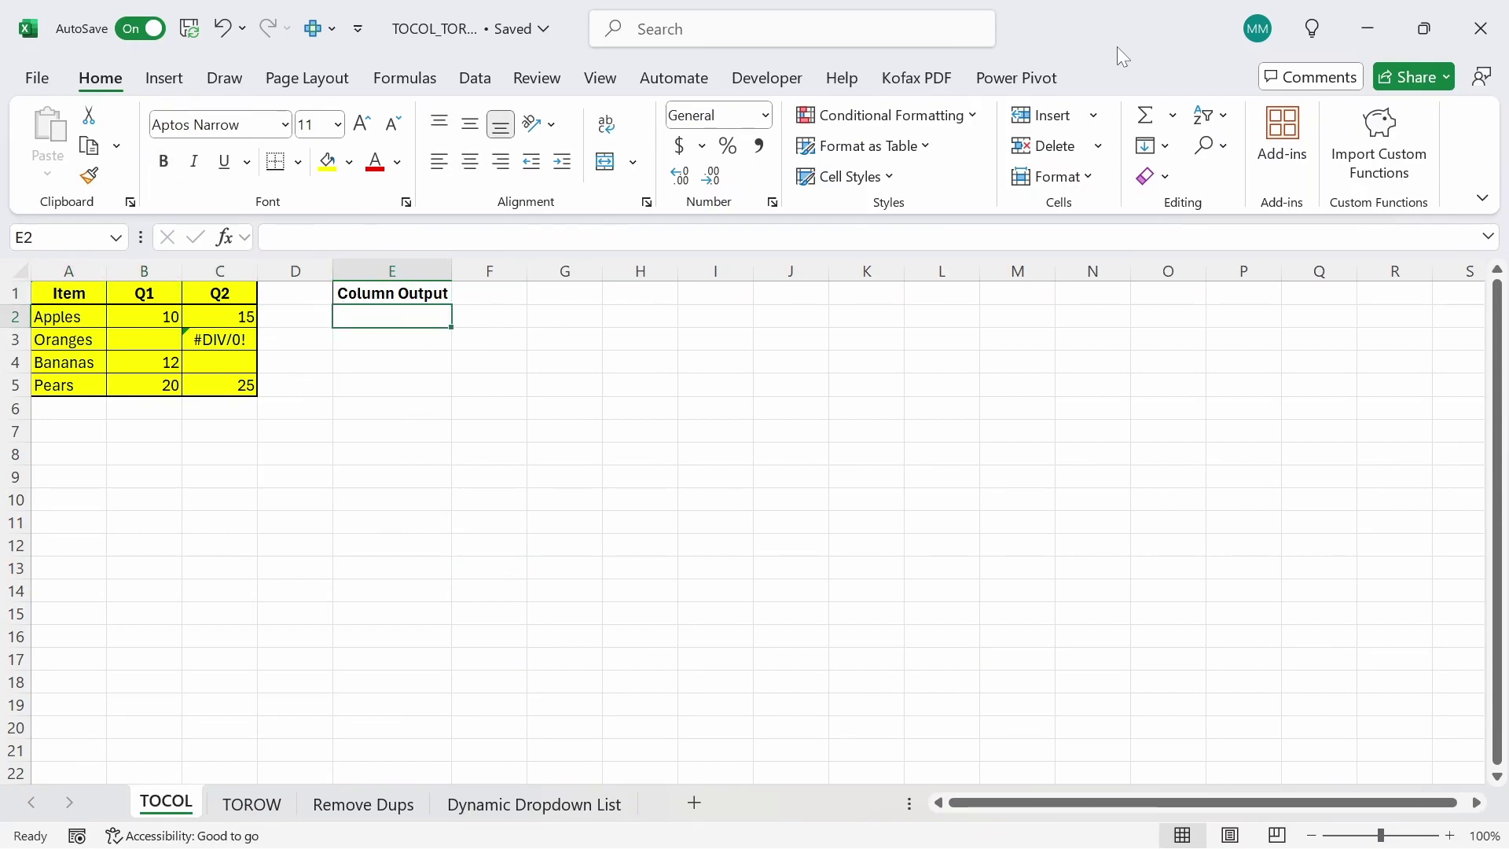
pyautogui.write('=toco')
pyautogui.press('Tab')
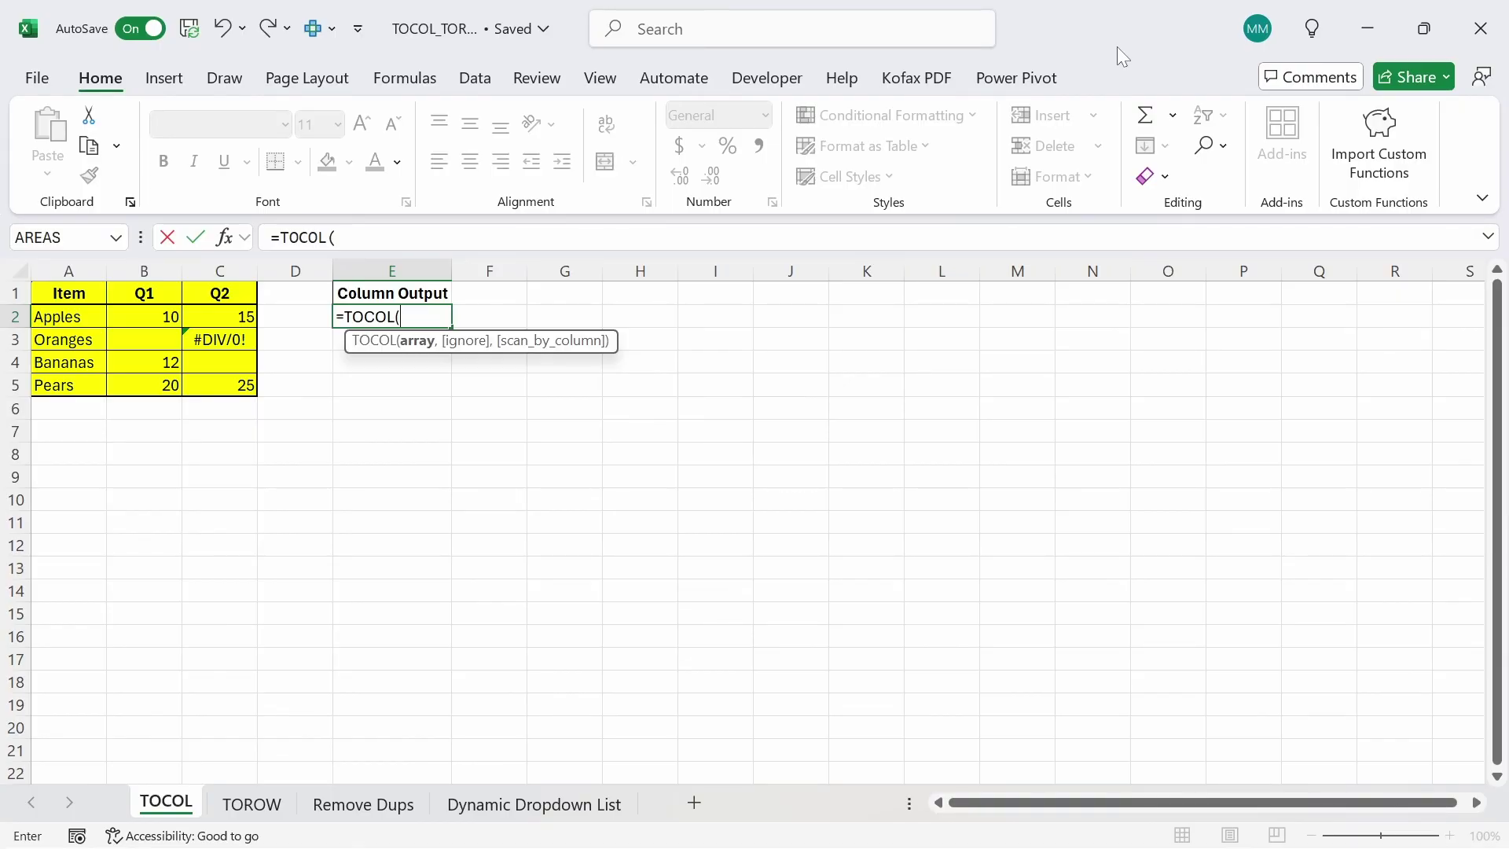
pyautogui.press('Left')
pyautogui.press('Left')
pyautogui.press('Left')
pyautogui.press('Left')
pyautogui.hotkey('ctrl', 'shift', 'Down')
pyautogui.hotkey('ctrl', 'shift', 'Right')
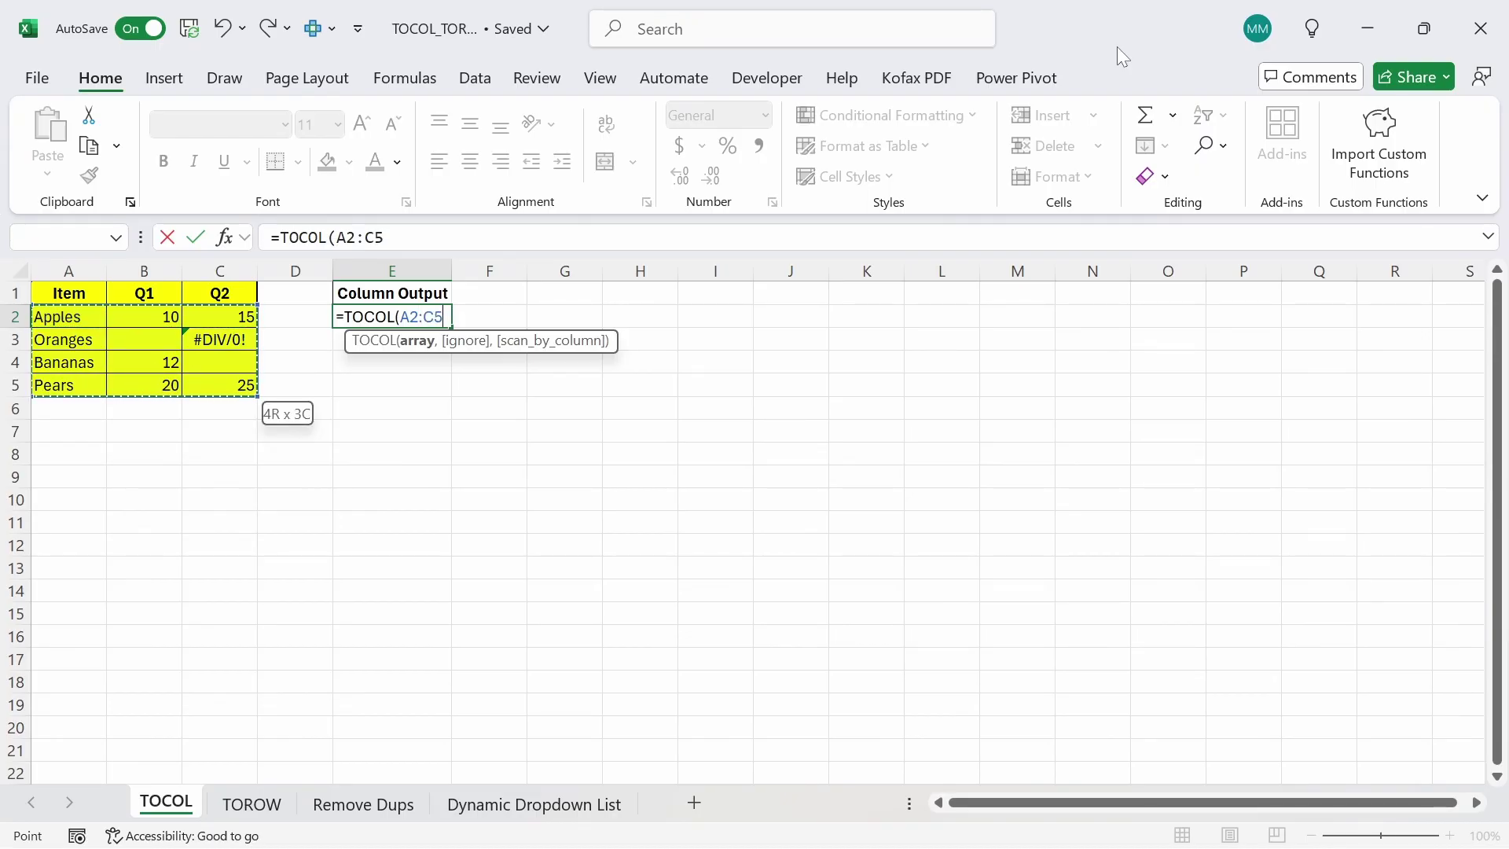
pyautogui.press('F4')
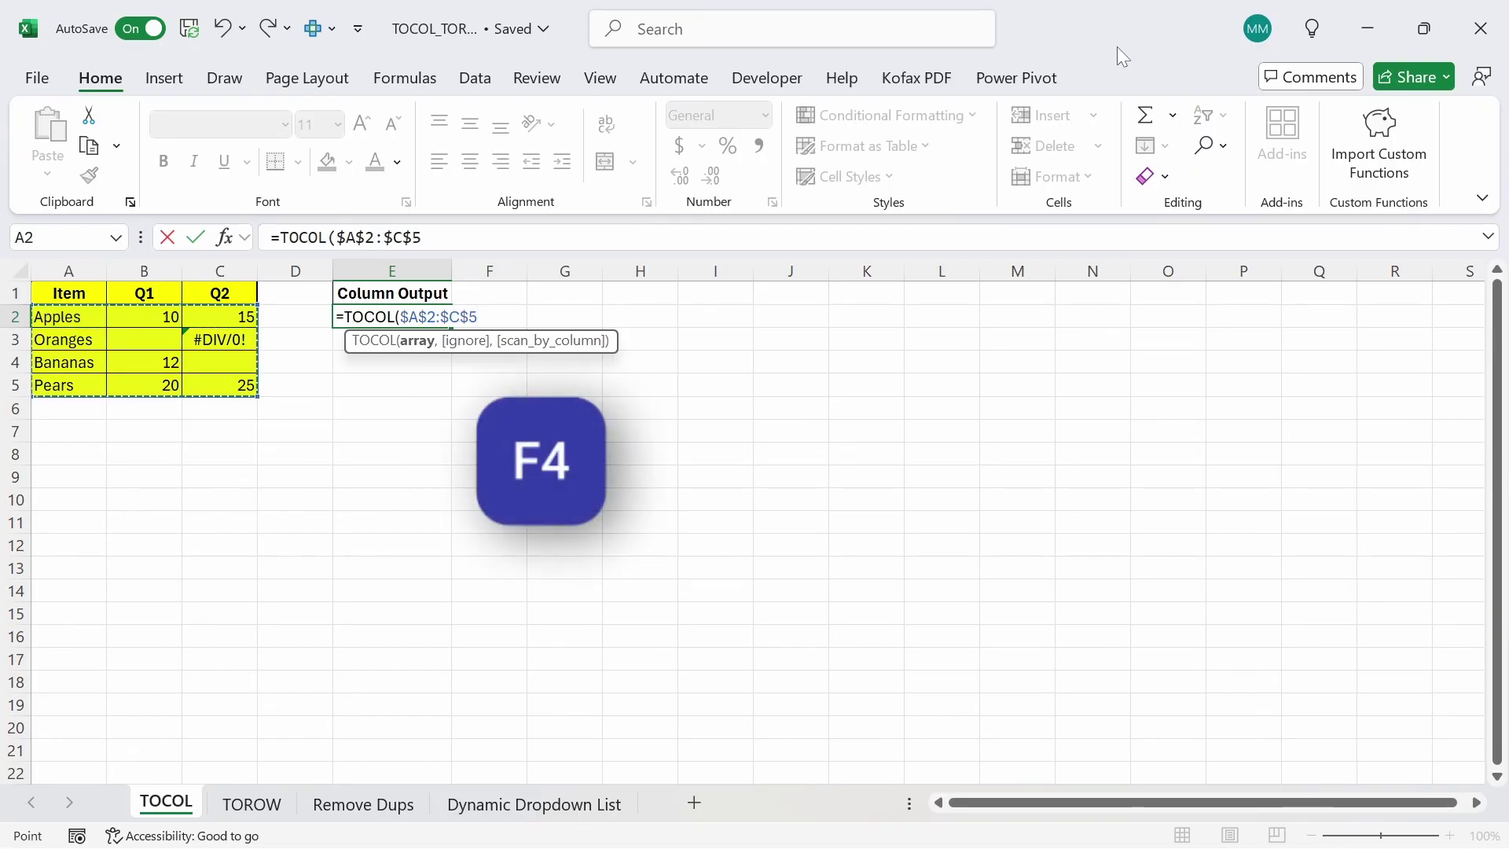
pyautogui.press('Return')
# Review the spilled column, where blanks show as 0 and #DIV/0! carries through
pyautogui.press('Up')
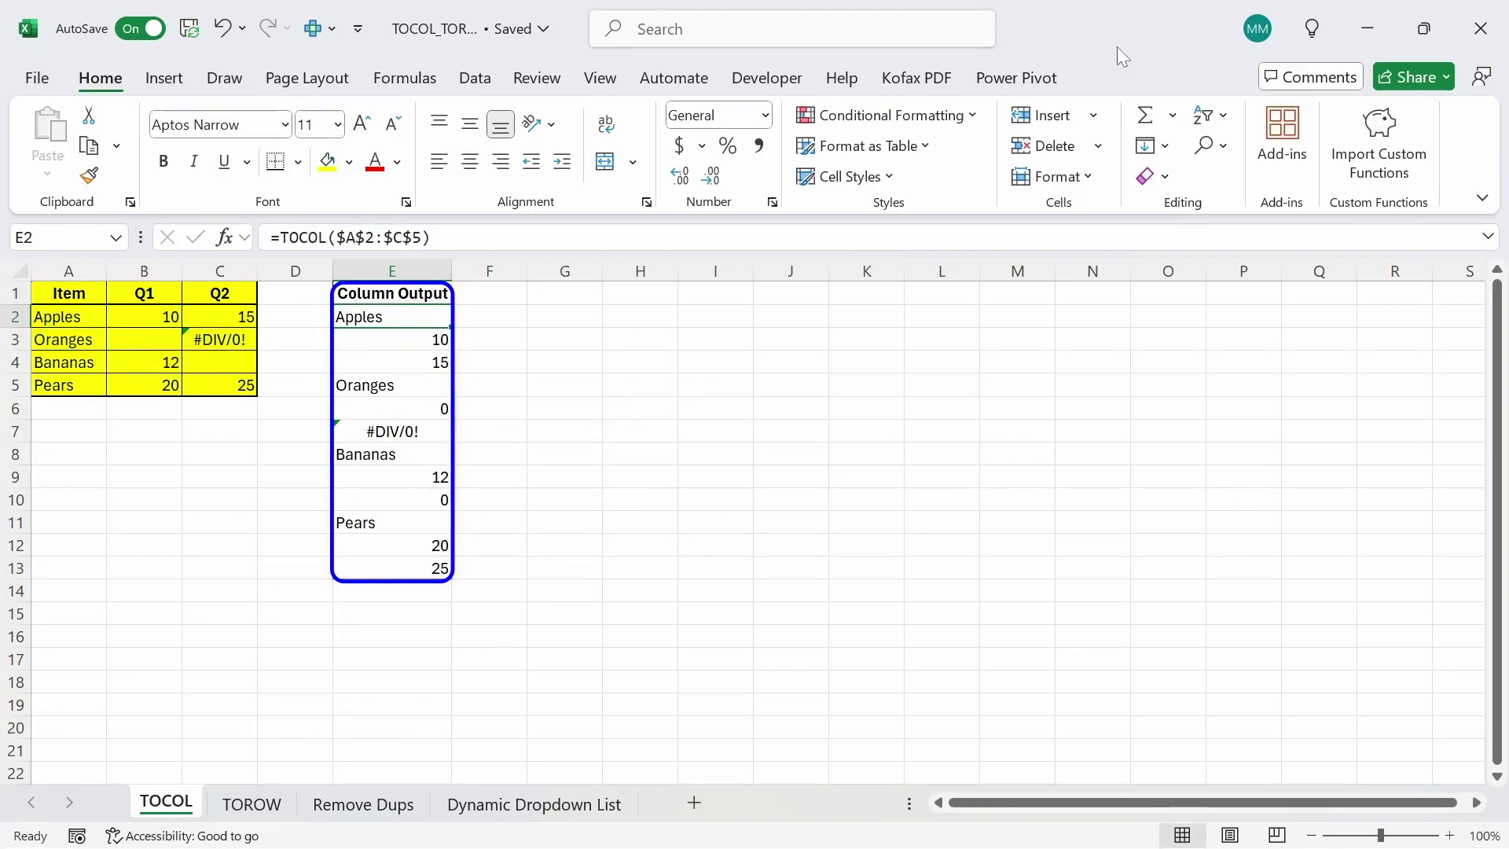
pyautogui.press('Down')
pyautogui.press('Down')
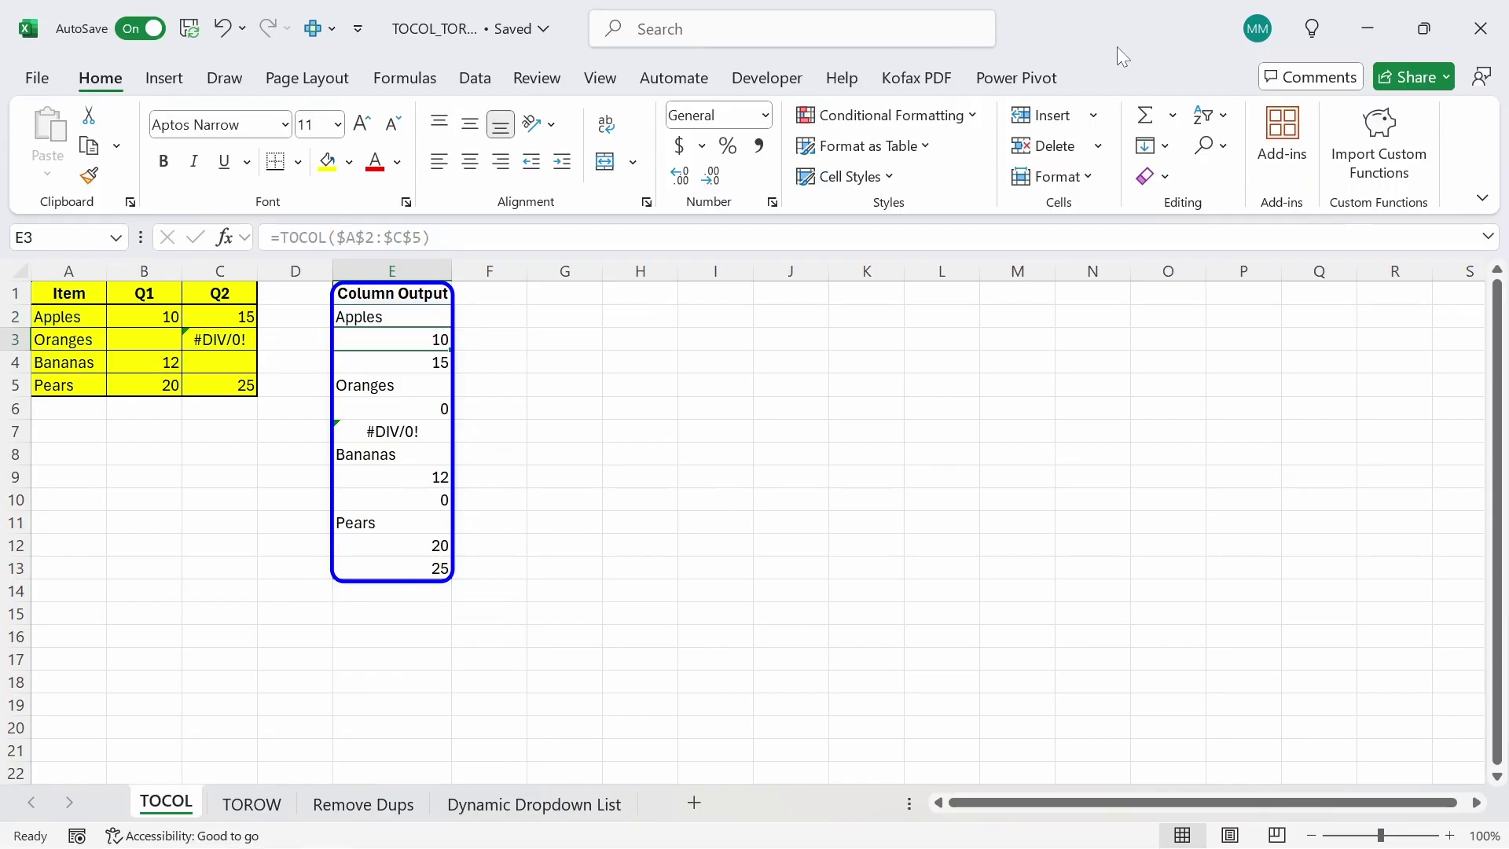
pyautogui.press('Down')
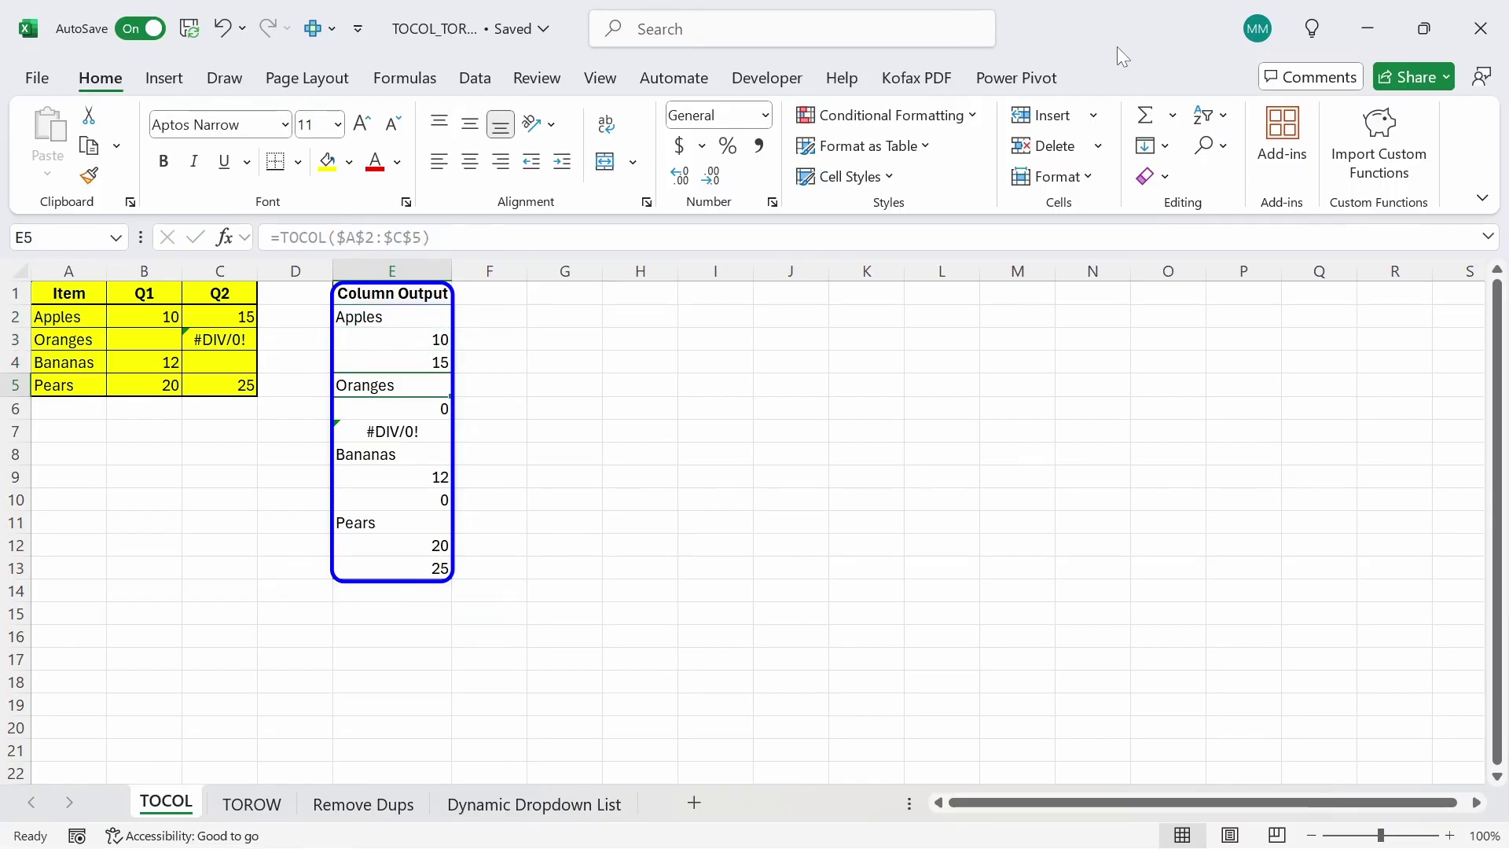
pyautogui.press('Down')
pyautogui.press('Down')
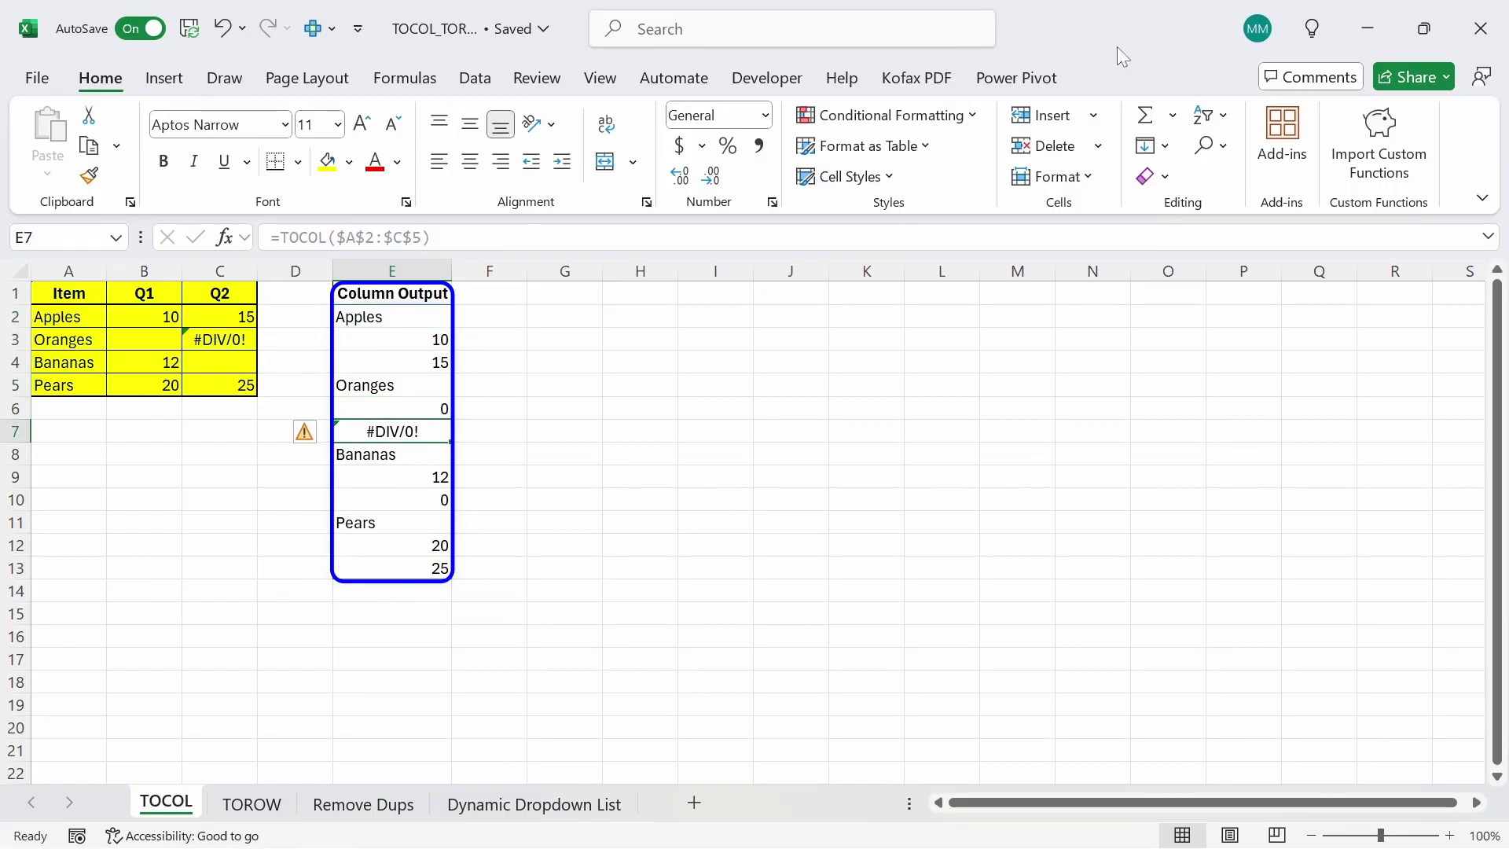
pyautogui.press('Up')
pyautogui.press('Up')
pyautogui.press('Up')
pyautogui.press('Up')
pyautogui.press('Up')
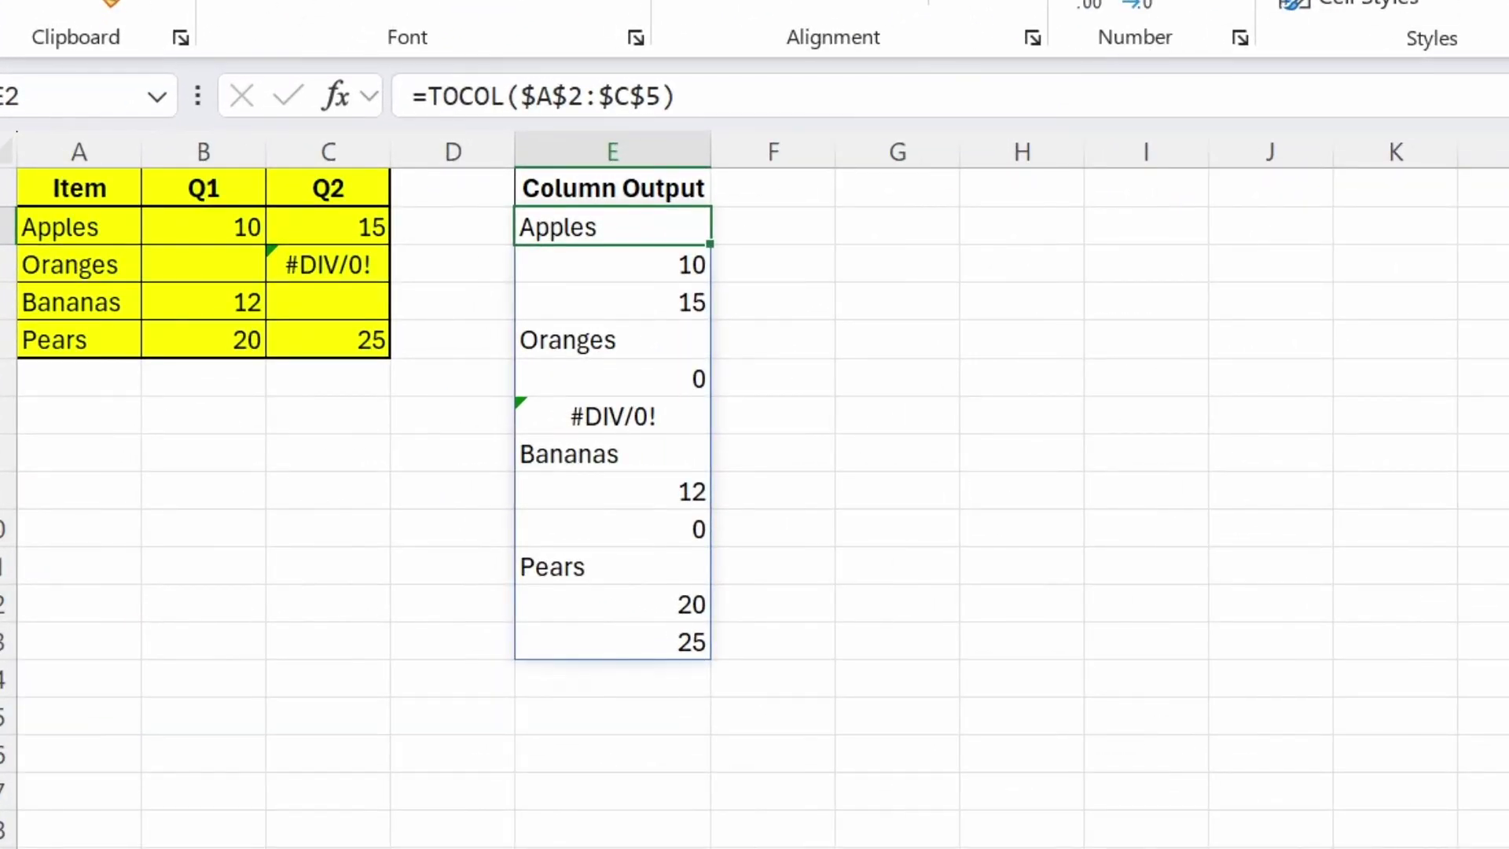
# Append &"" to the E2 TOCOL formula so blank cells show empty instead of 0
pyautogui.press('F2')
pyautogui.write('&')
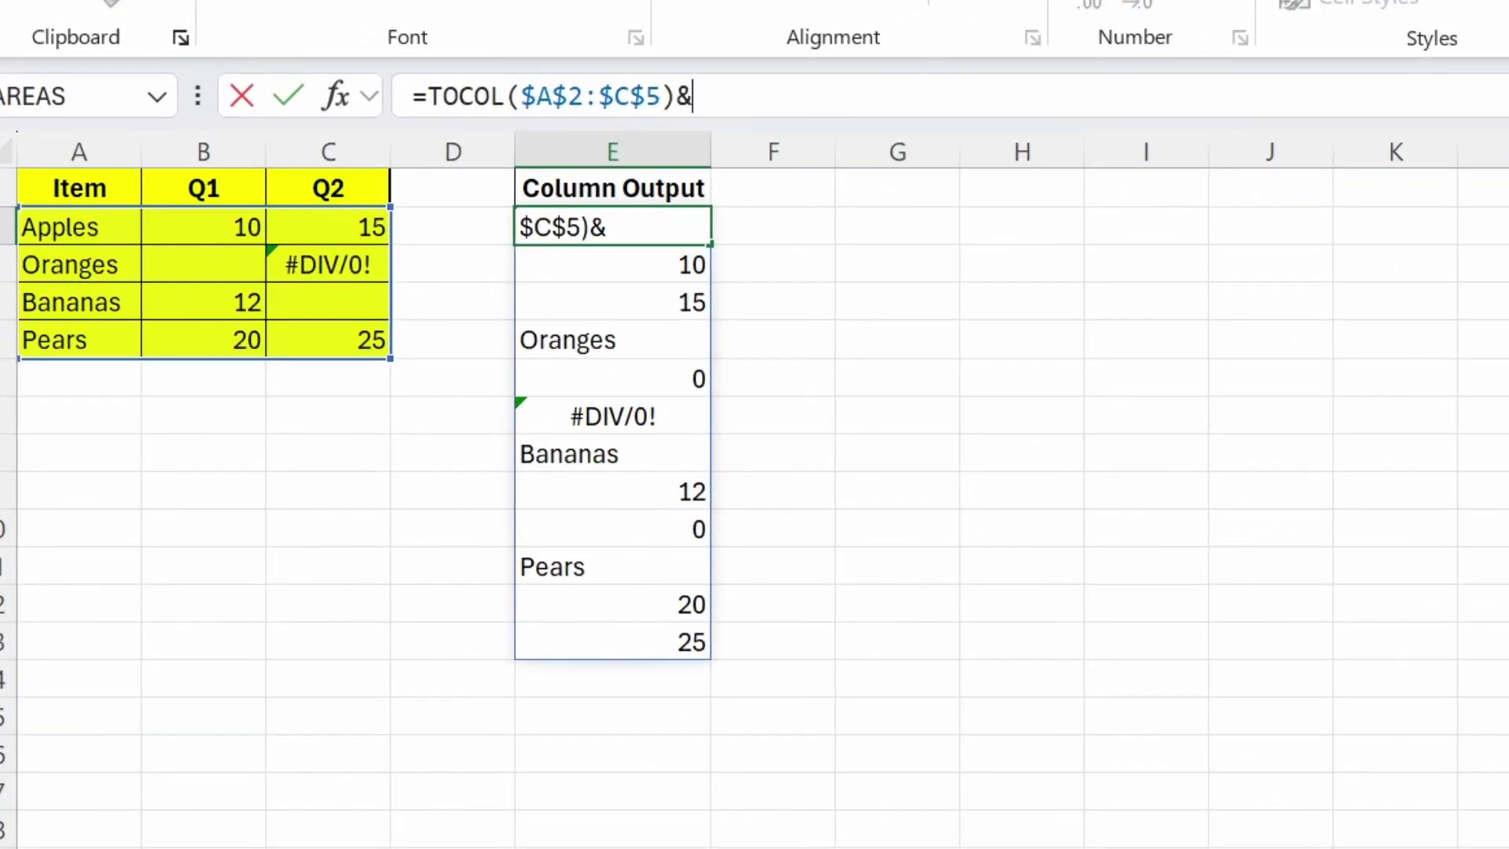
pyautogui.write('""')
pyautogui.press('Return')
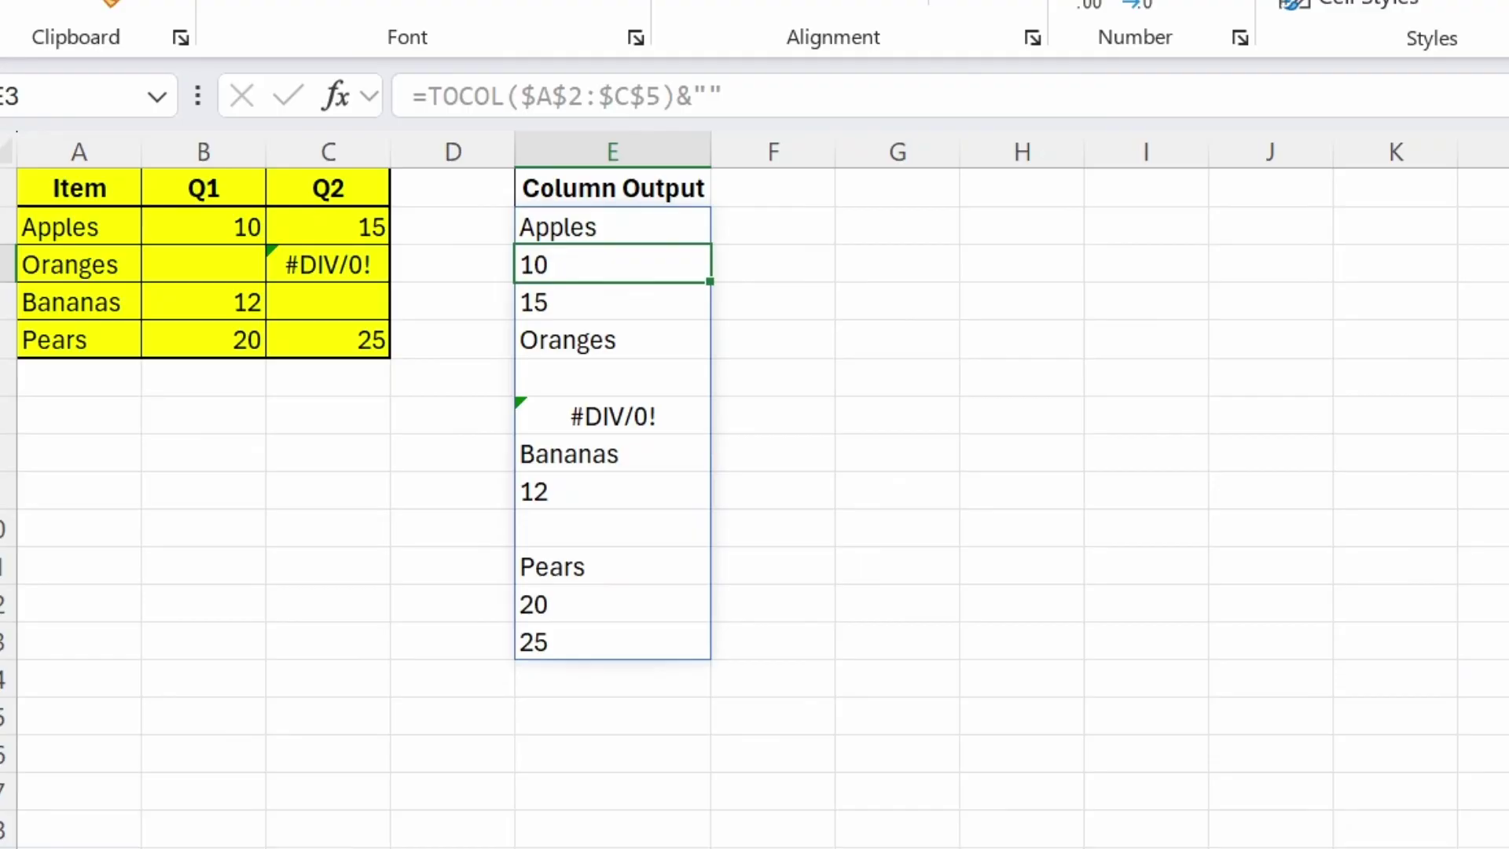
pyautogui.press('Down')
pyautogui.press('Down')
pyautogui.press('Down')
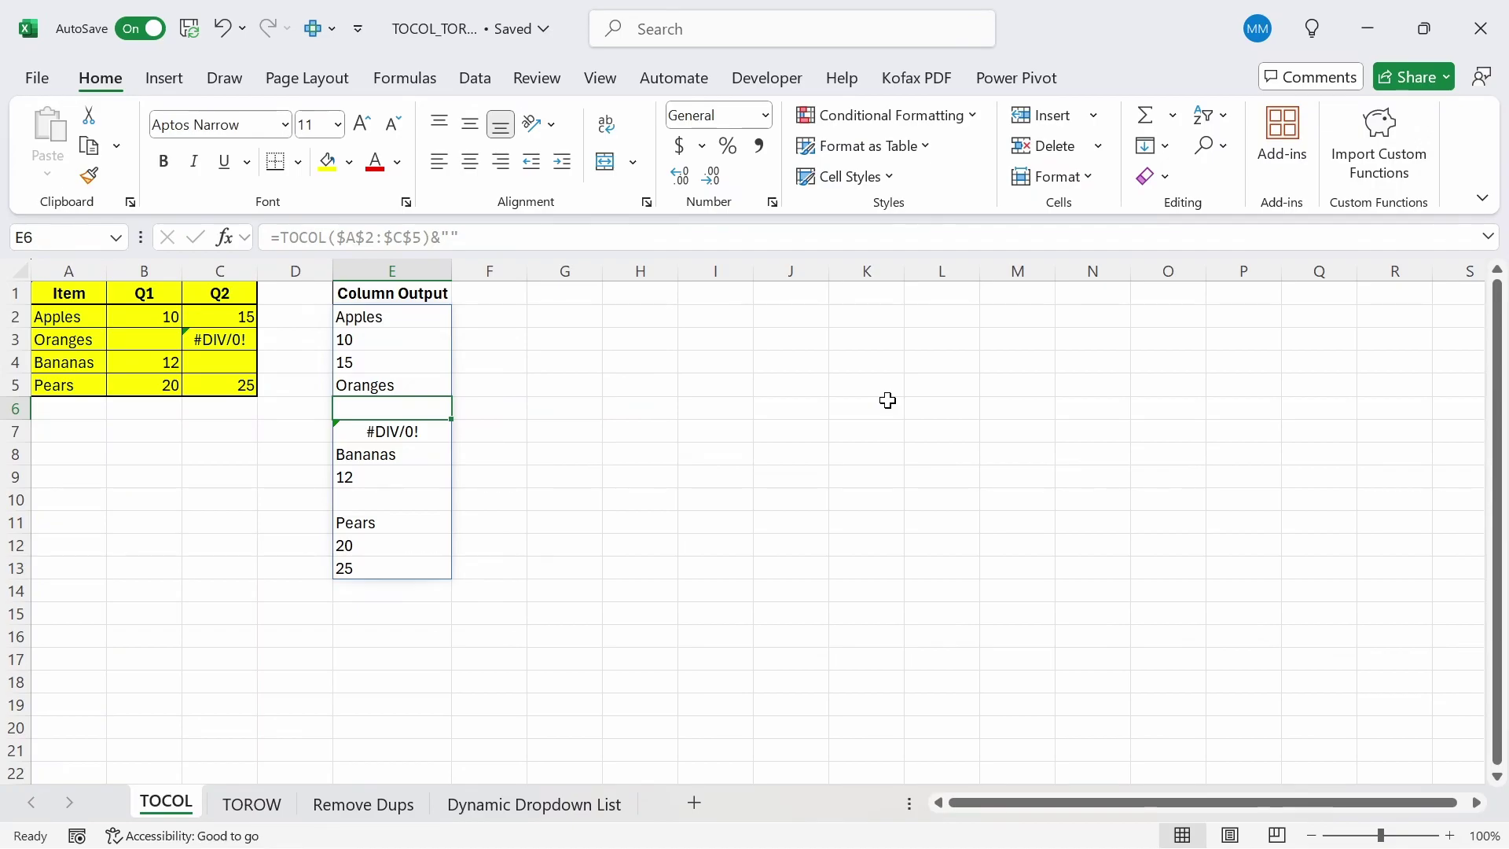
# Replace the empty-string join with ignore argument 1 so TOCOL skips blanks
pyautogui.click(425, 315)
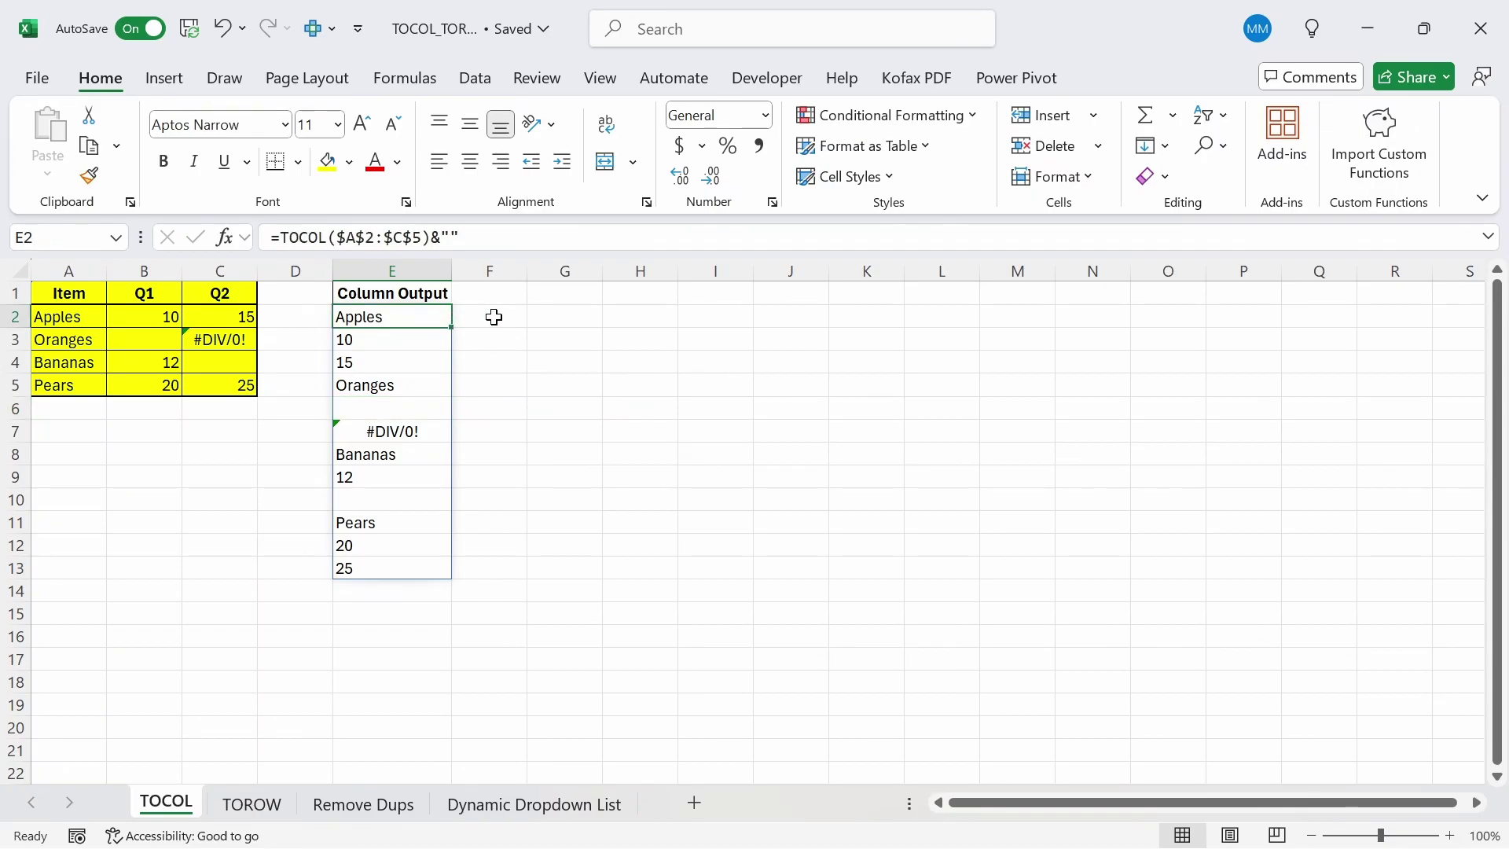
pyautogui.click(462, 237)
pyautogui.press('BackSpace')
pyautogui.press('BackSpace')
pyautogui.press('BackSpace')
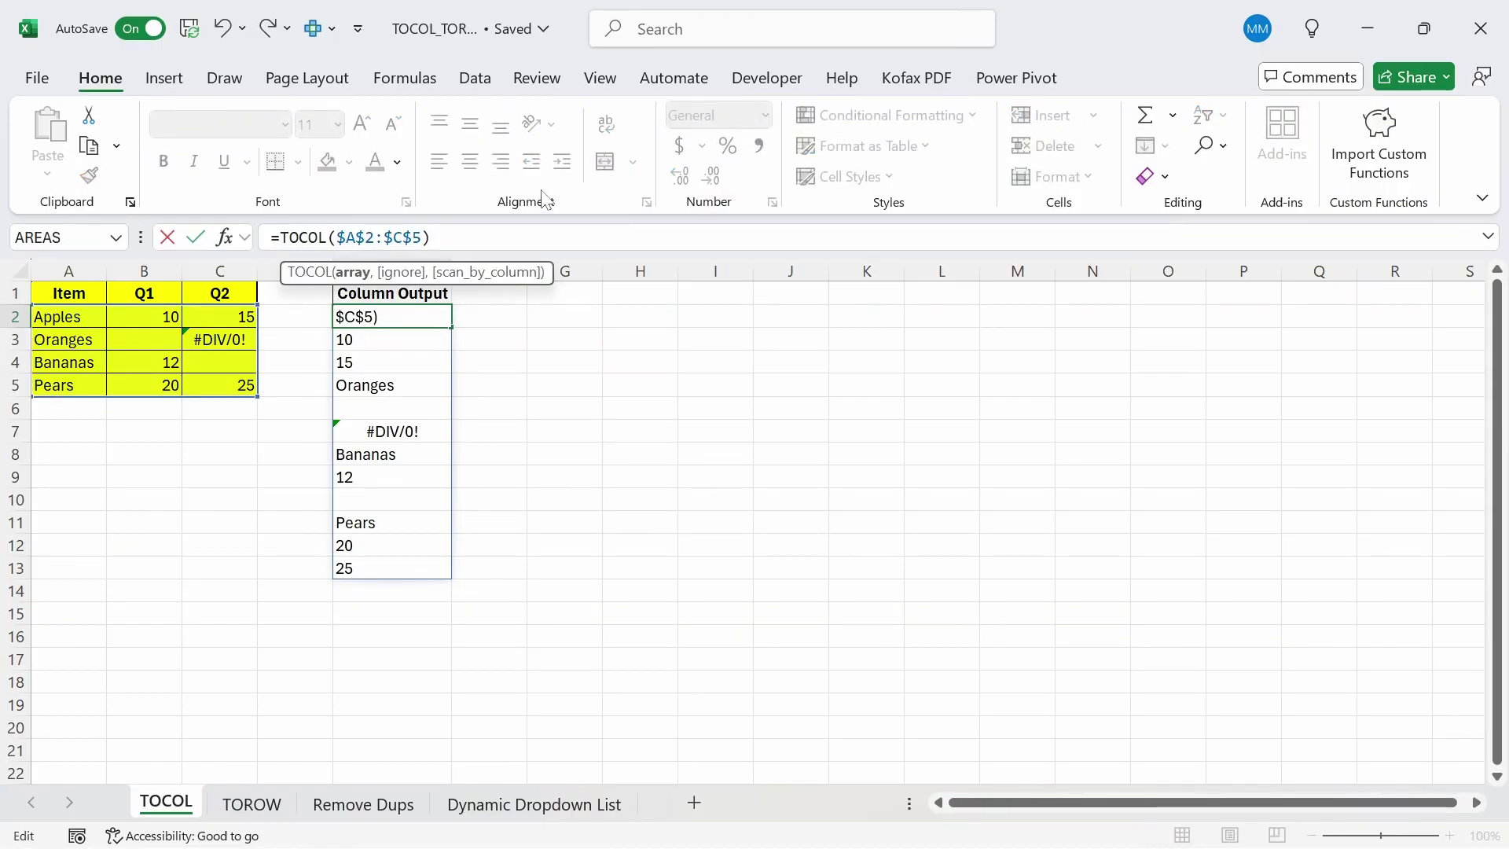
pyautogui.write(',')
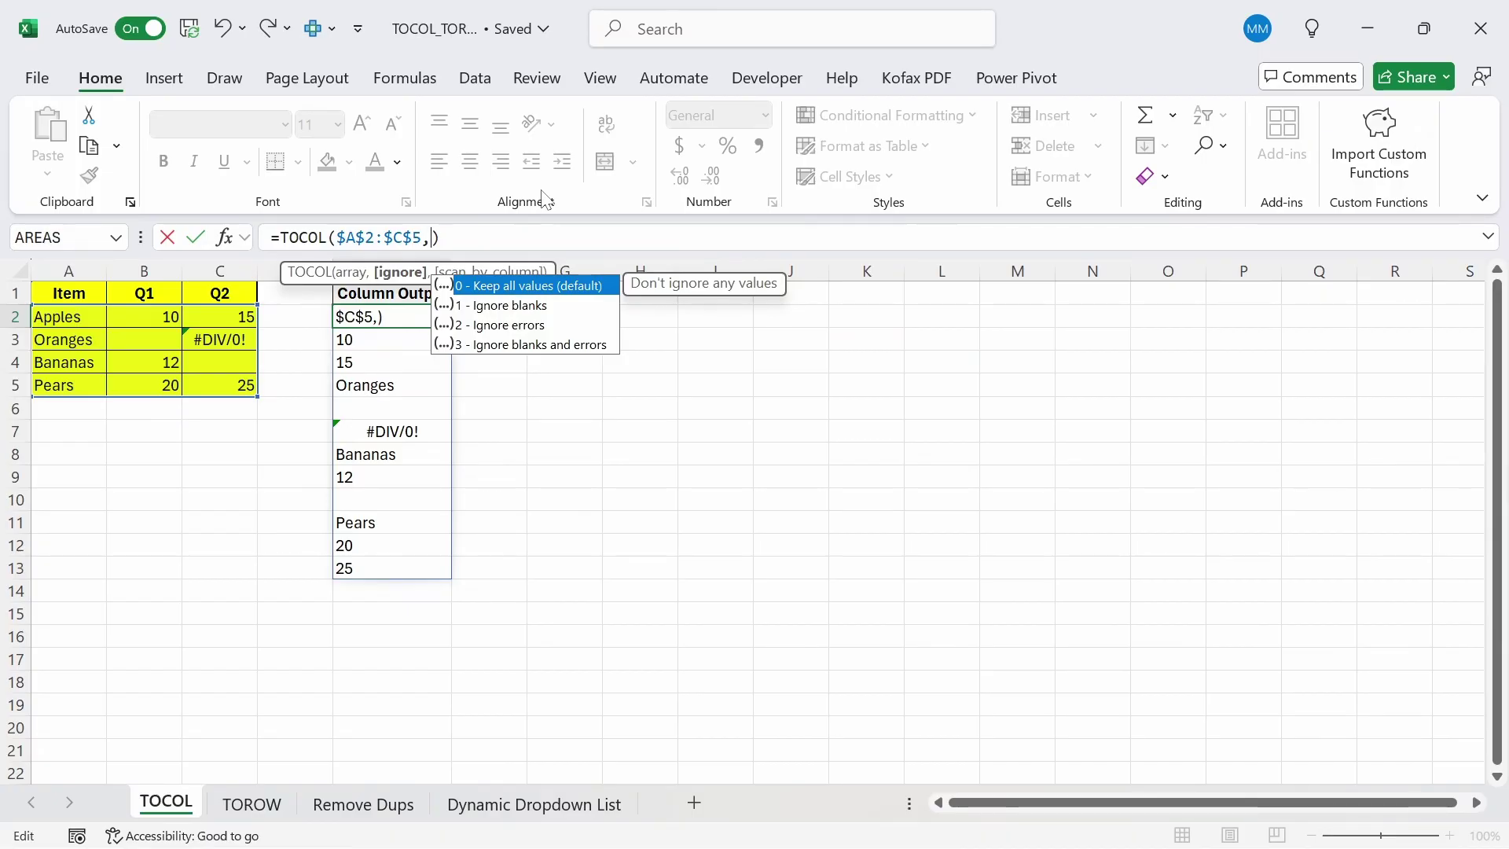
pyautogui.press('Down')
pyautogui.press('Down')
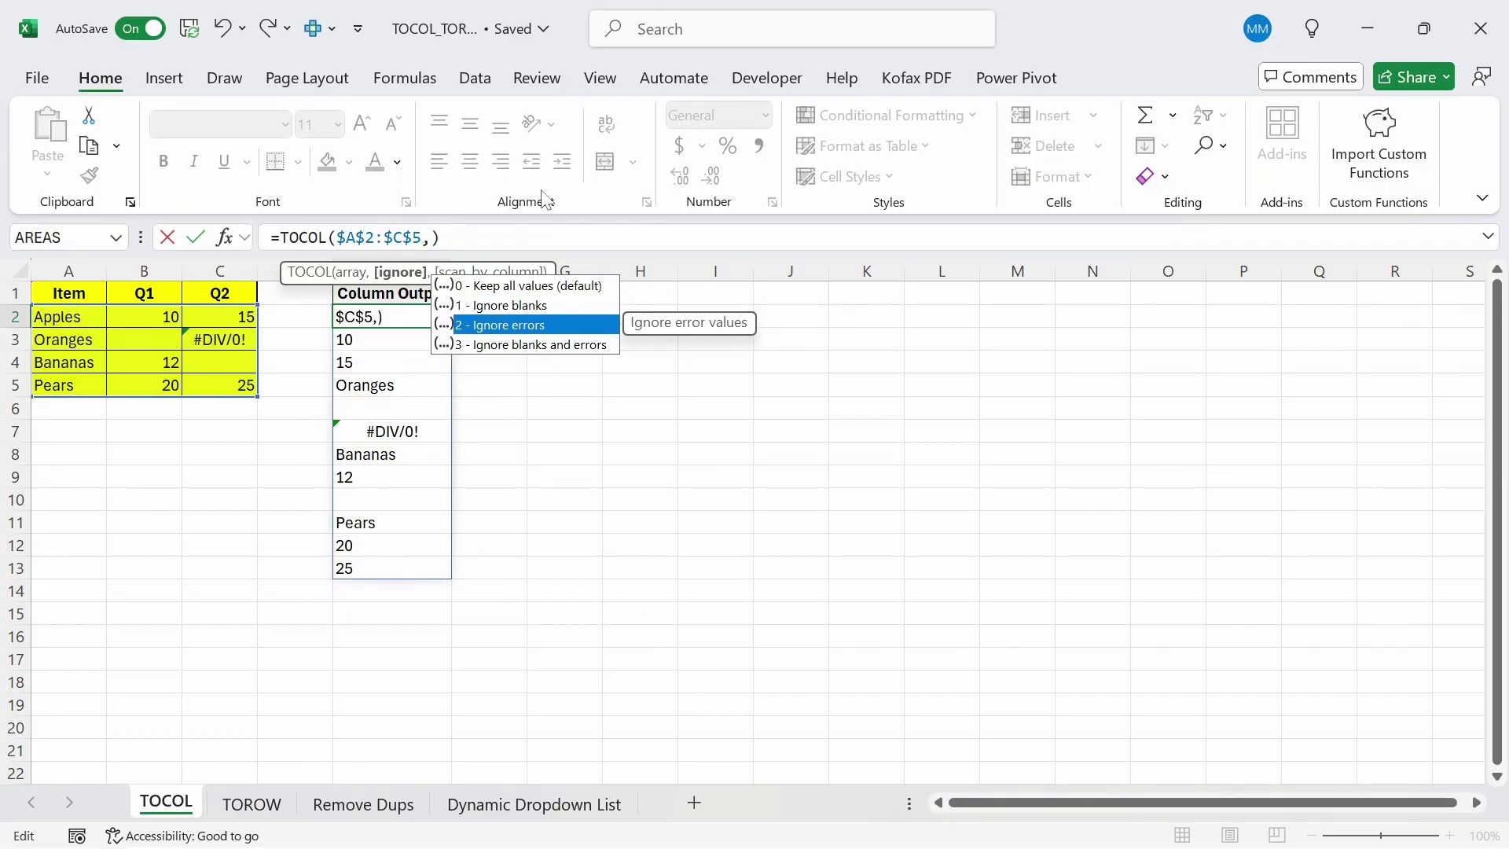
pyautogui.press('Down')
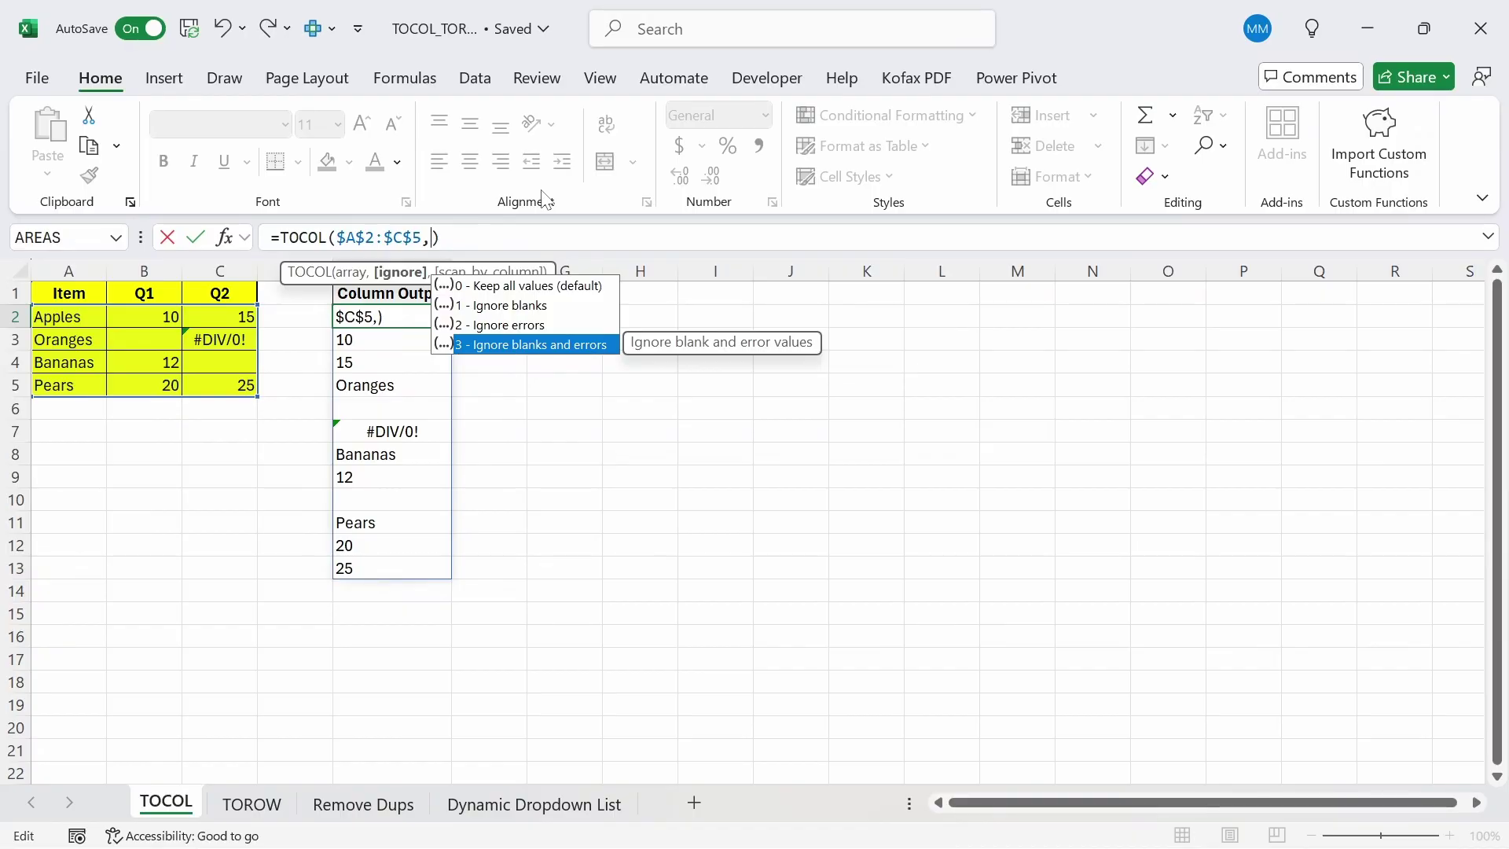
pyautogui.write('1')
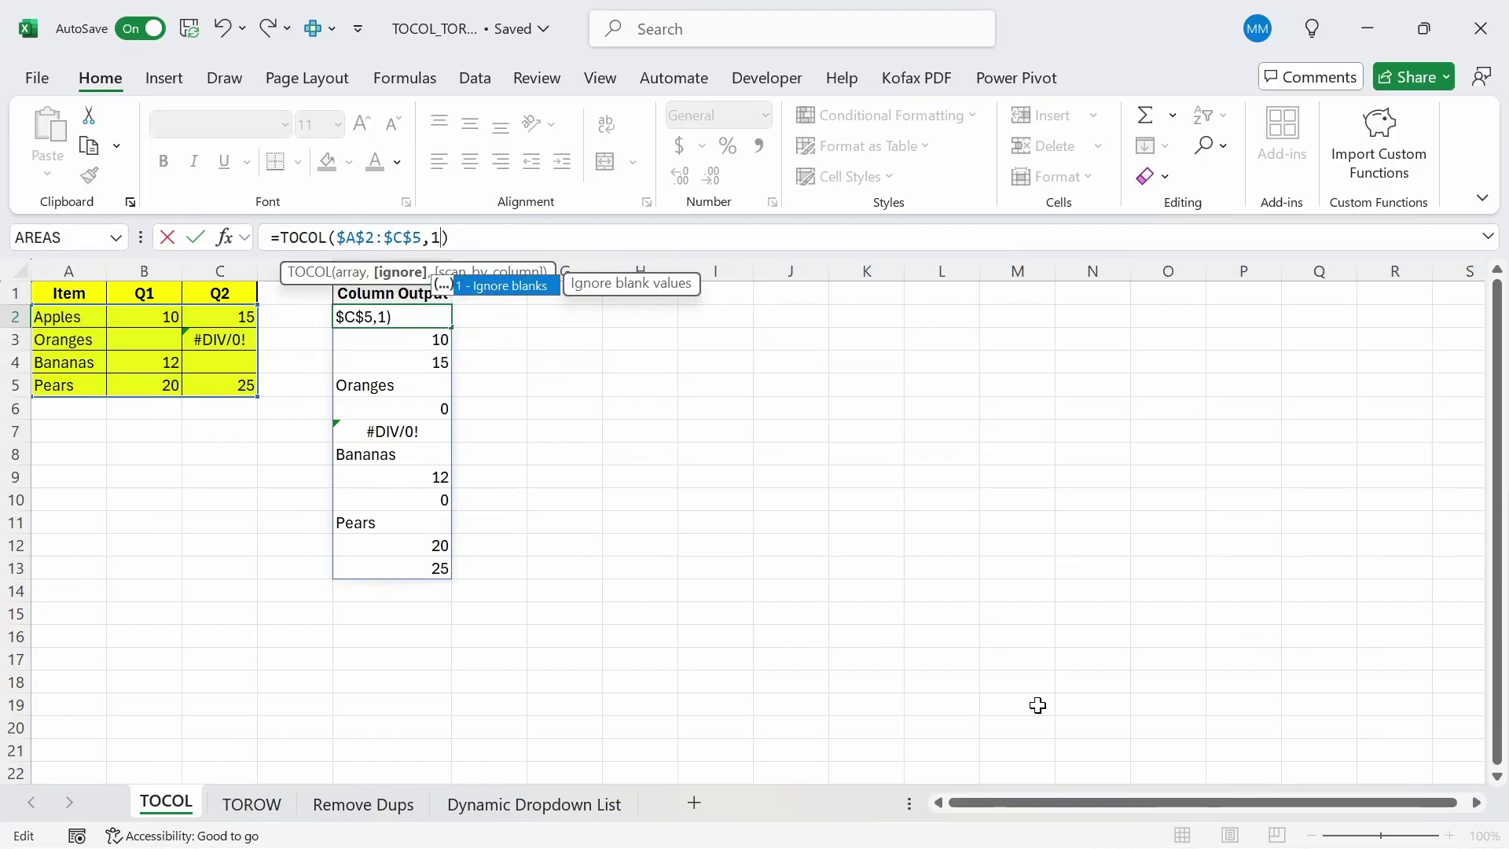
pyautogui.press('Return')
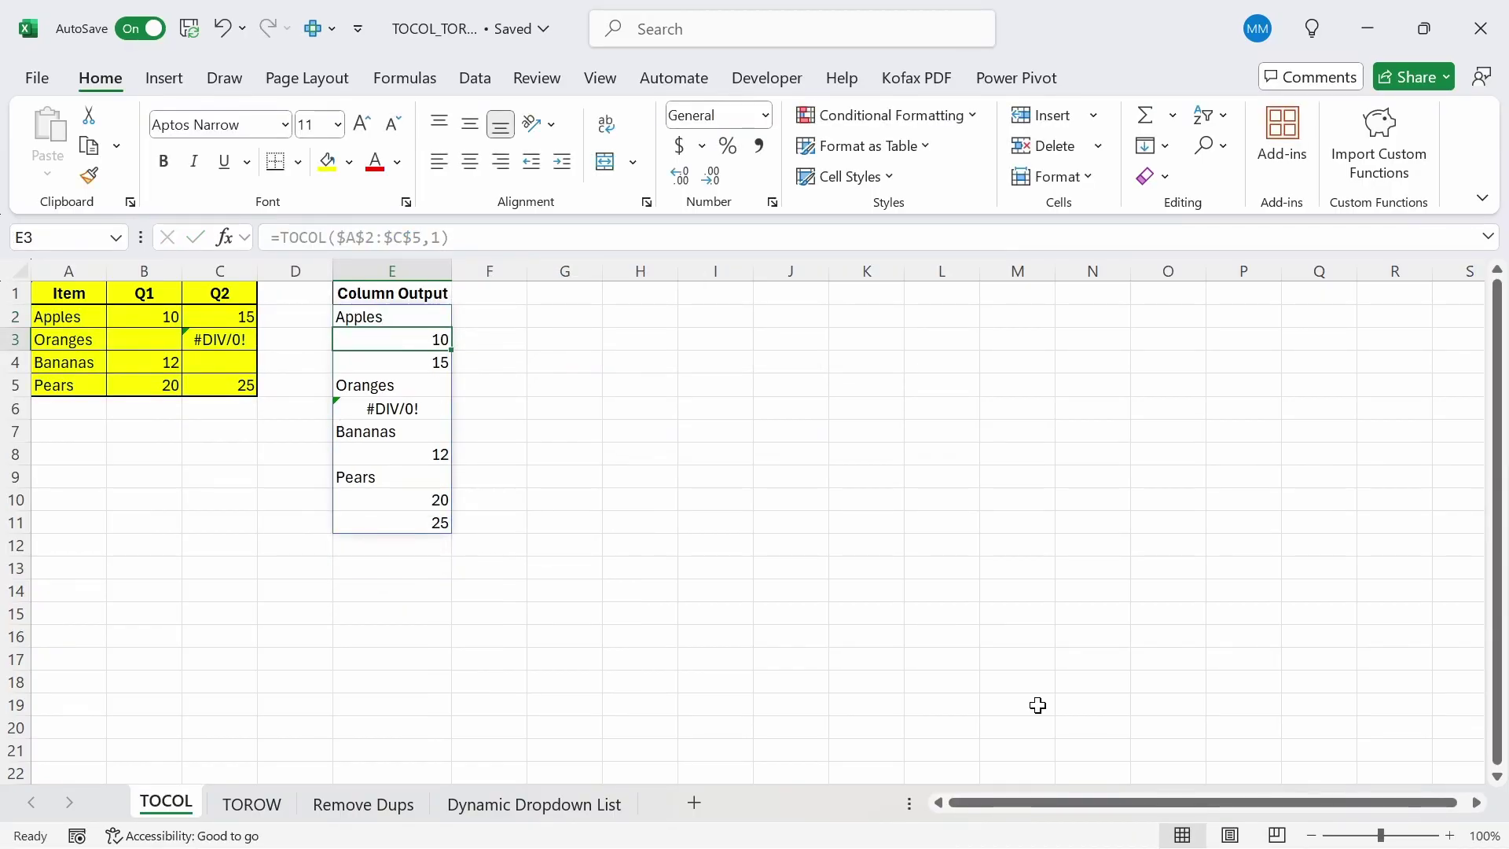
pyautogui.press('Up')
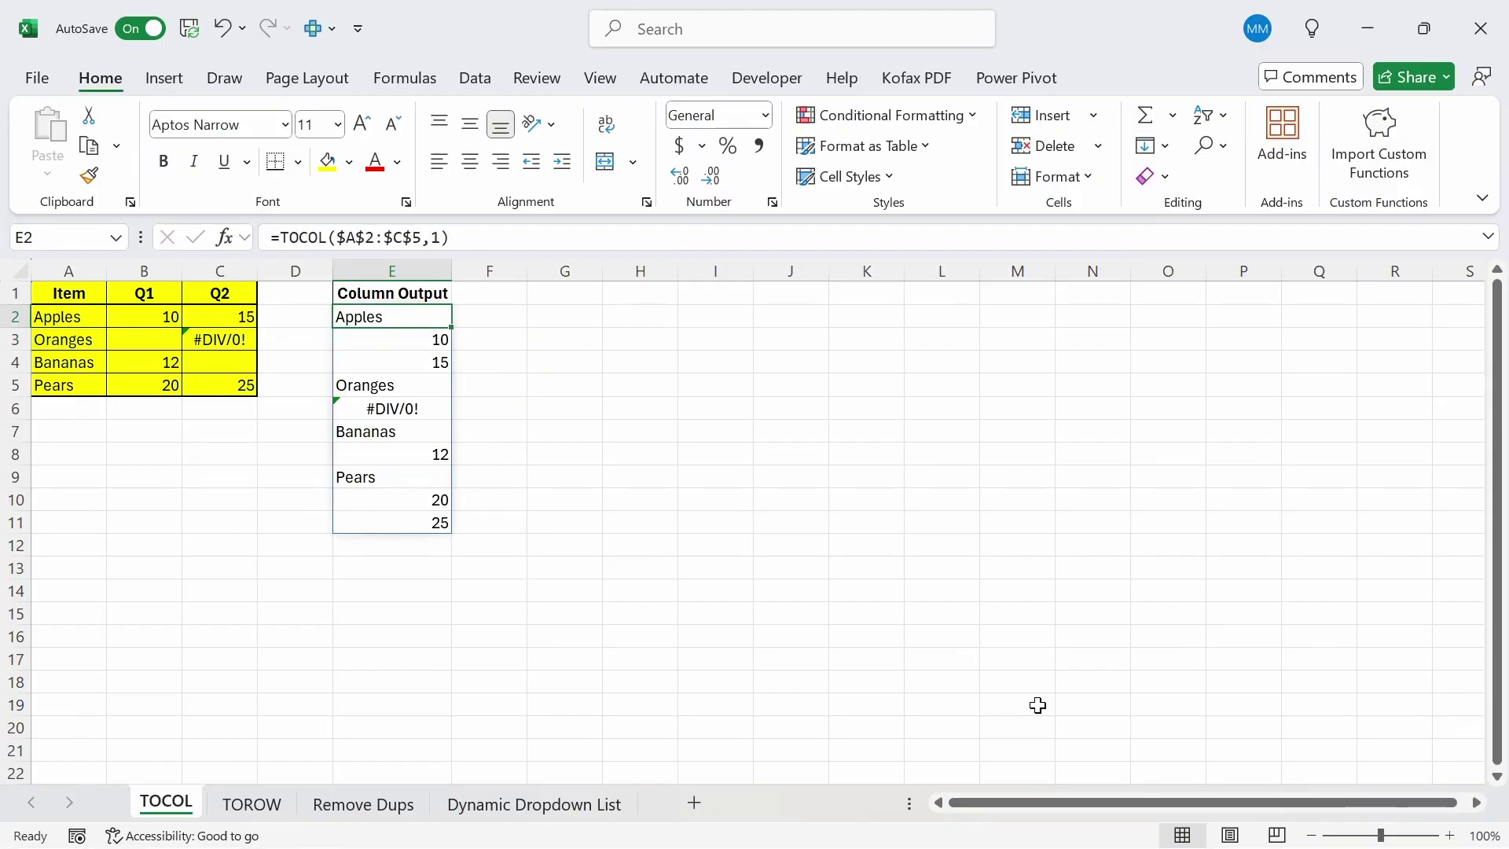
pyautogui.press('Down')
pyautogui.press('Down')
pyautogui.press('Down')
pyautogui.press('Down')
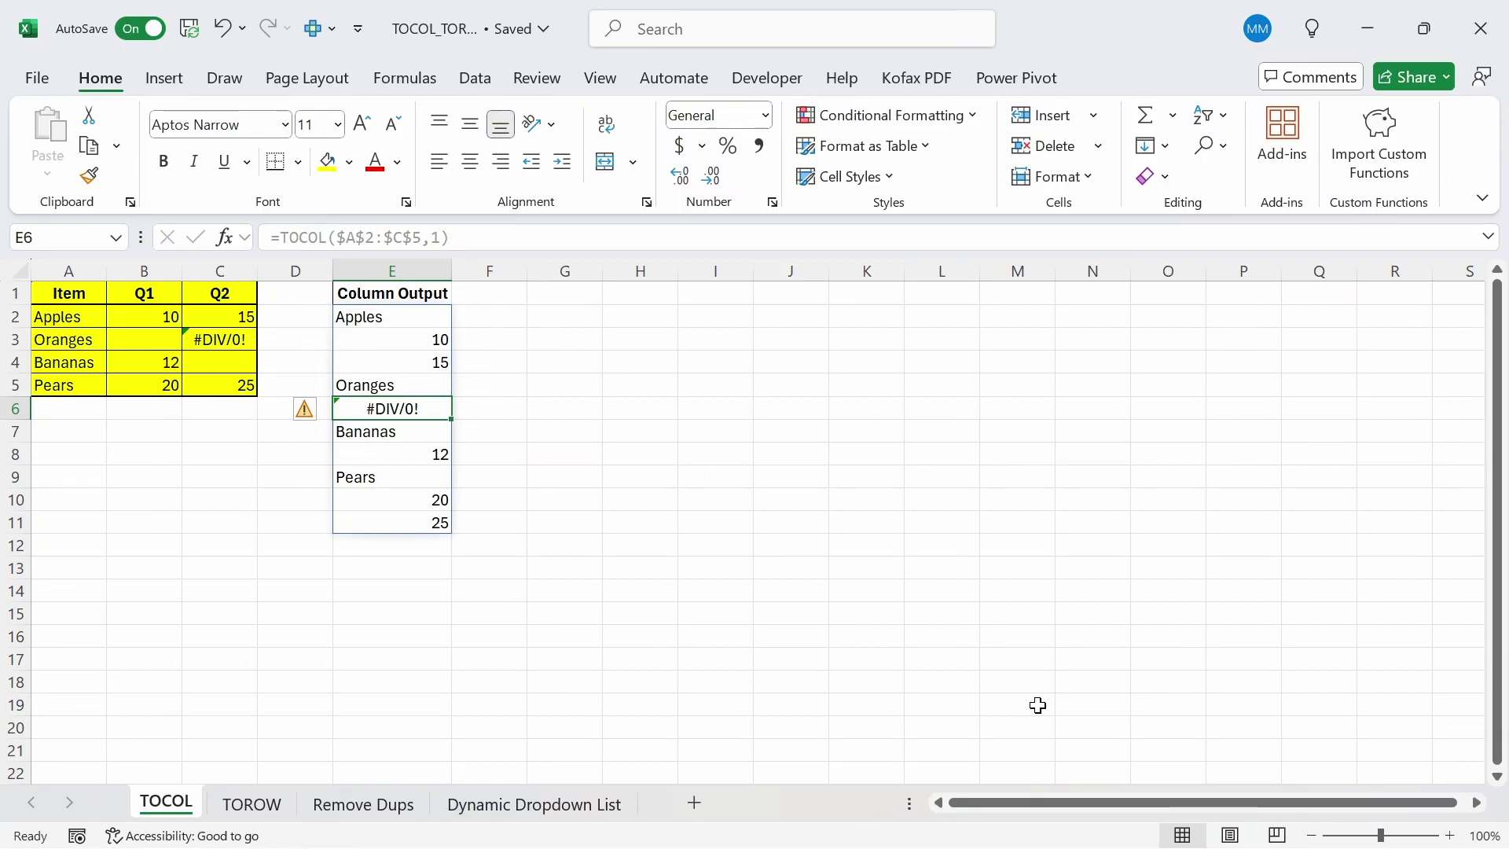
pyautogui.press('Up')
pyautogui.press('Up')
pyautogui.press('Up')
pyautogui.press('Up')
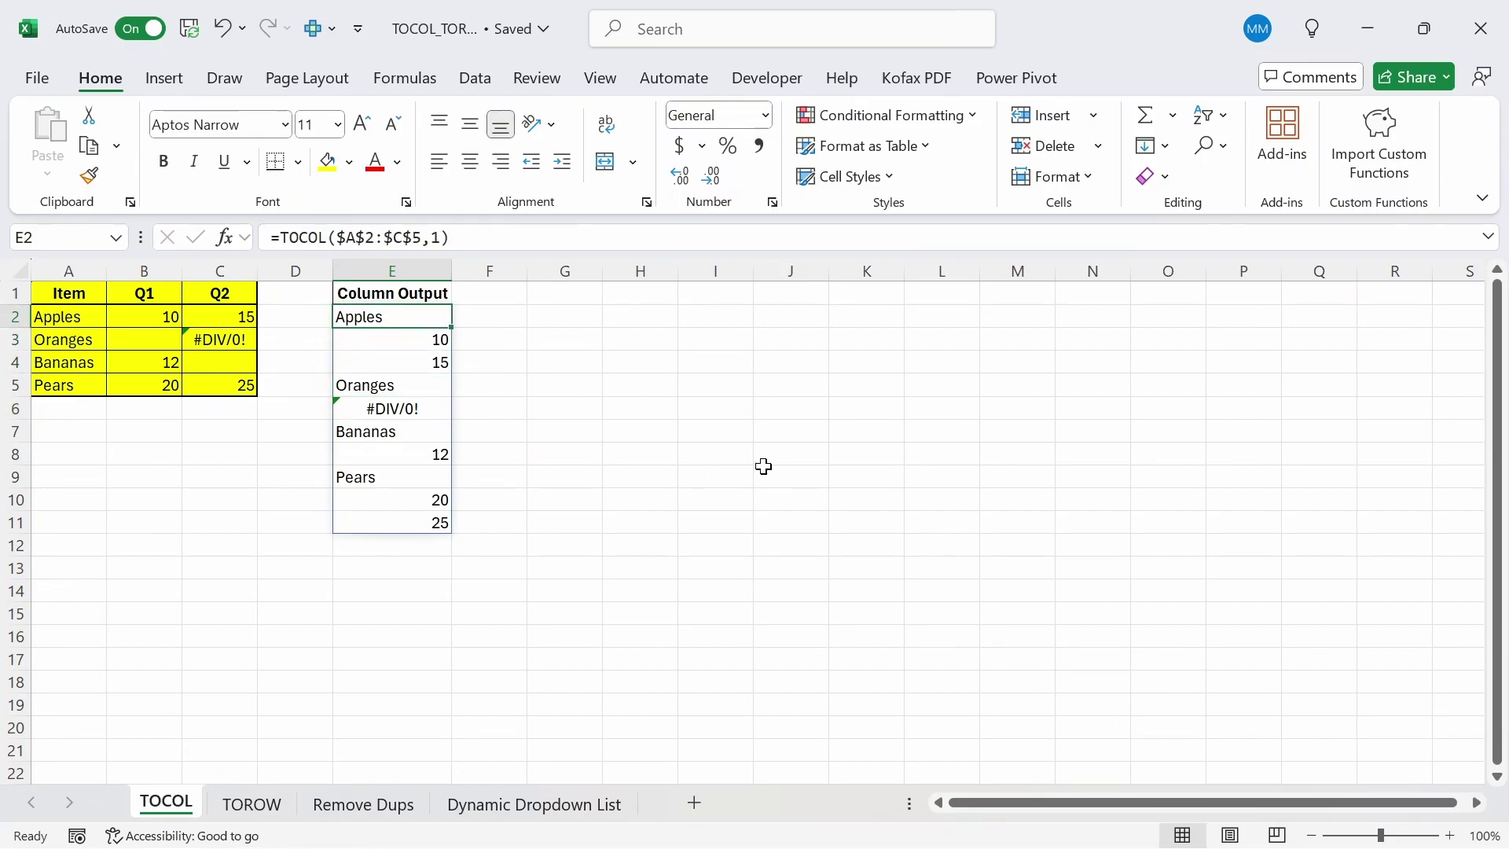
# Change the TOCOL ignore argument to 2 so it skips errors instead
pyautogui.press('F2')
pyautogui.press('Left')
pyautogui.press('BackSpace')
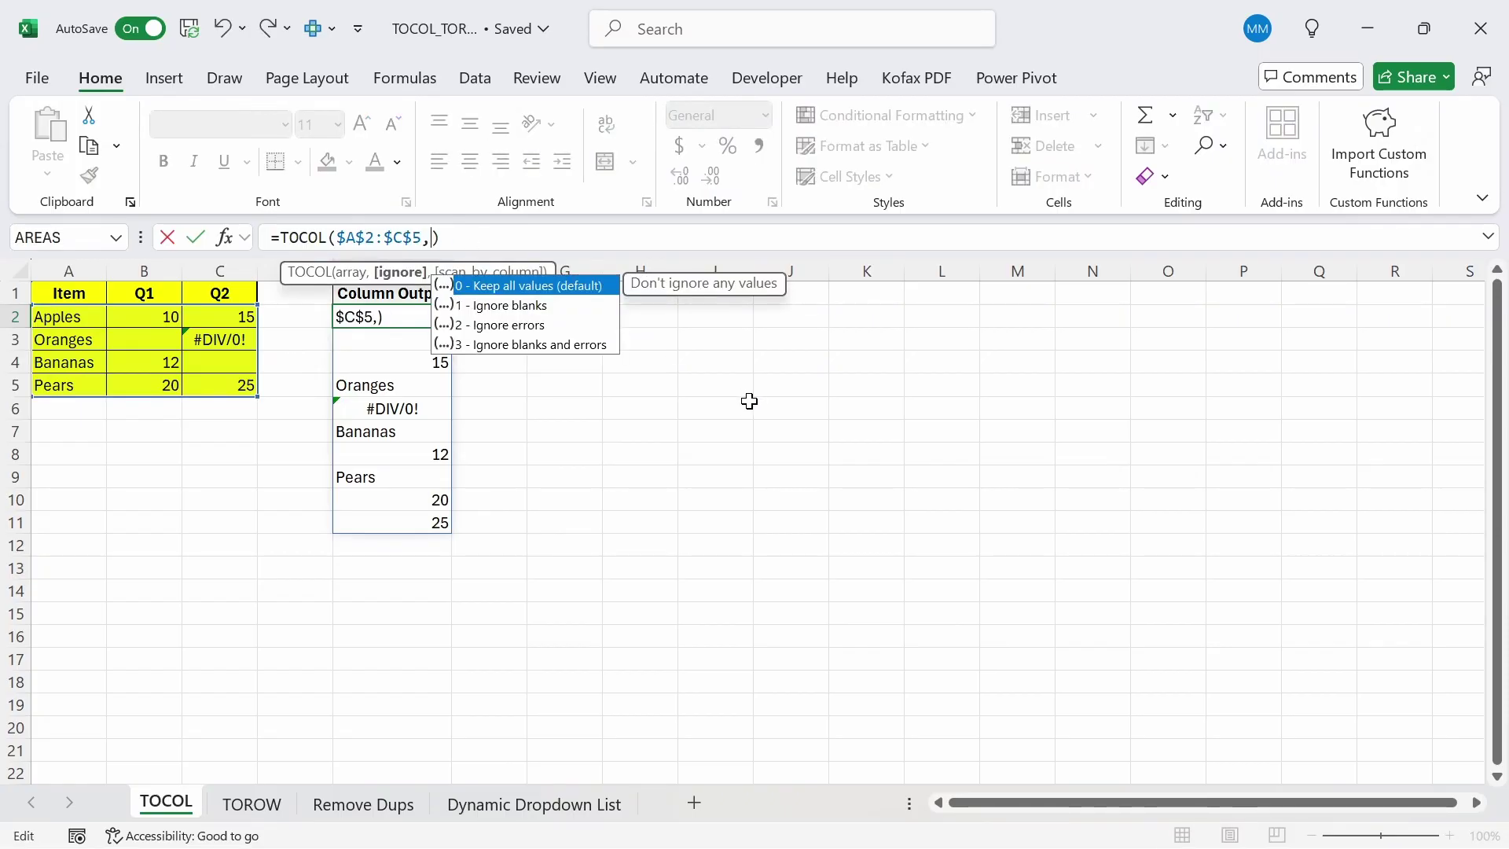
pyautogui.write('2')
pyautogui.press('Return')
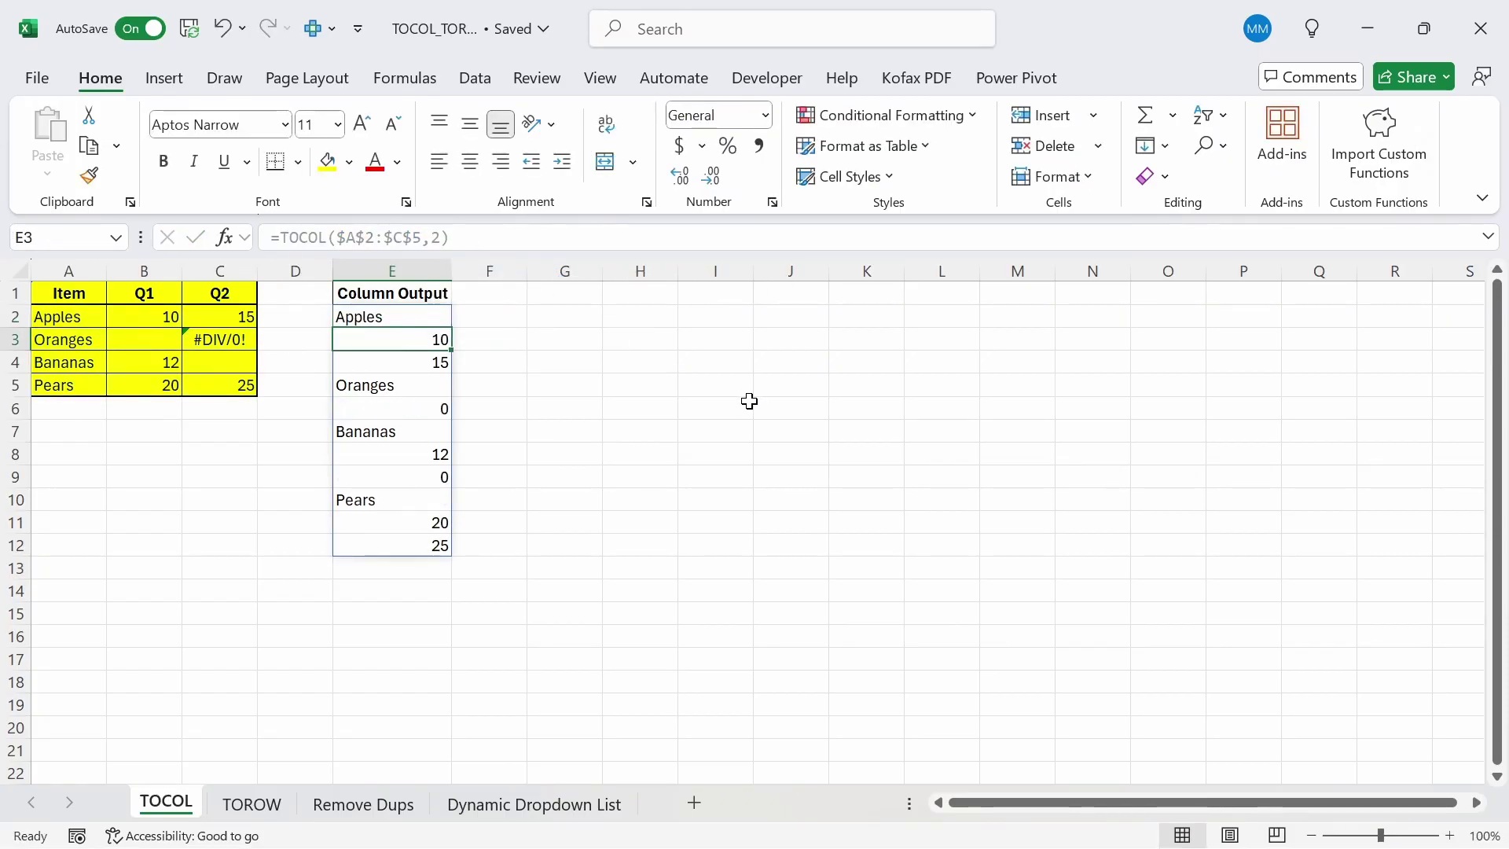
pyautogui.press('Up')
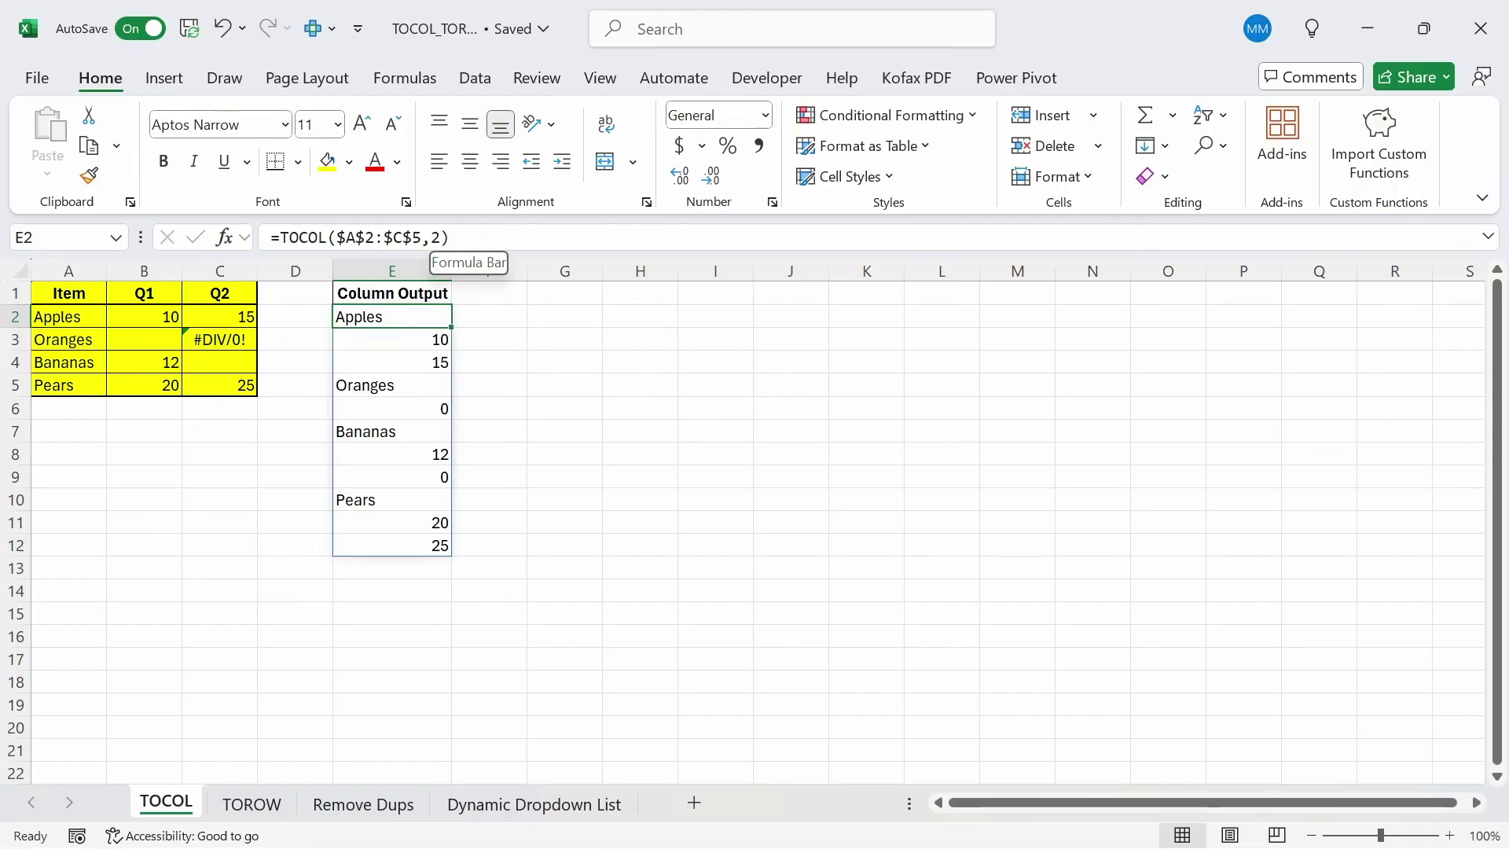
# Set the ignore argument to 3, giving =TOCOL($A$2:$C$5,3) without blanks or errors
pyautogui.click(437, 239)
pyautogui.press('Delete')
pyautogui.write('3')
pyautogui.press('Return')
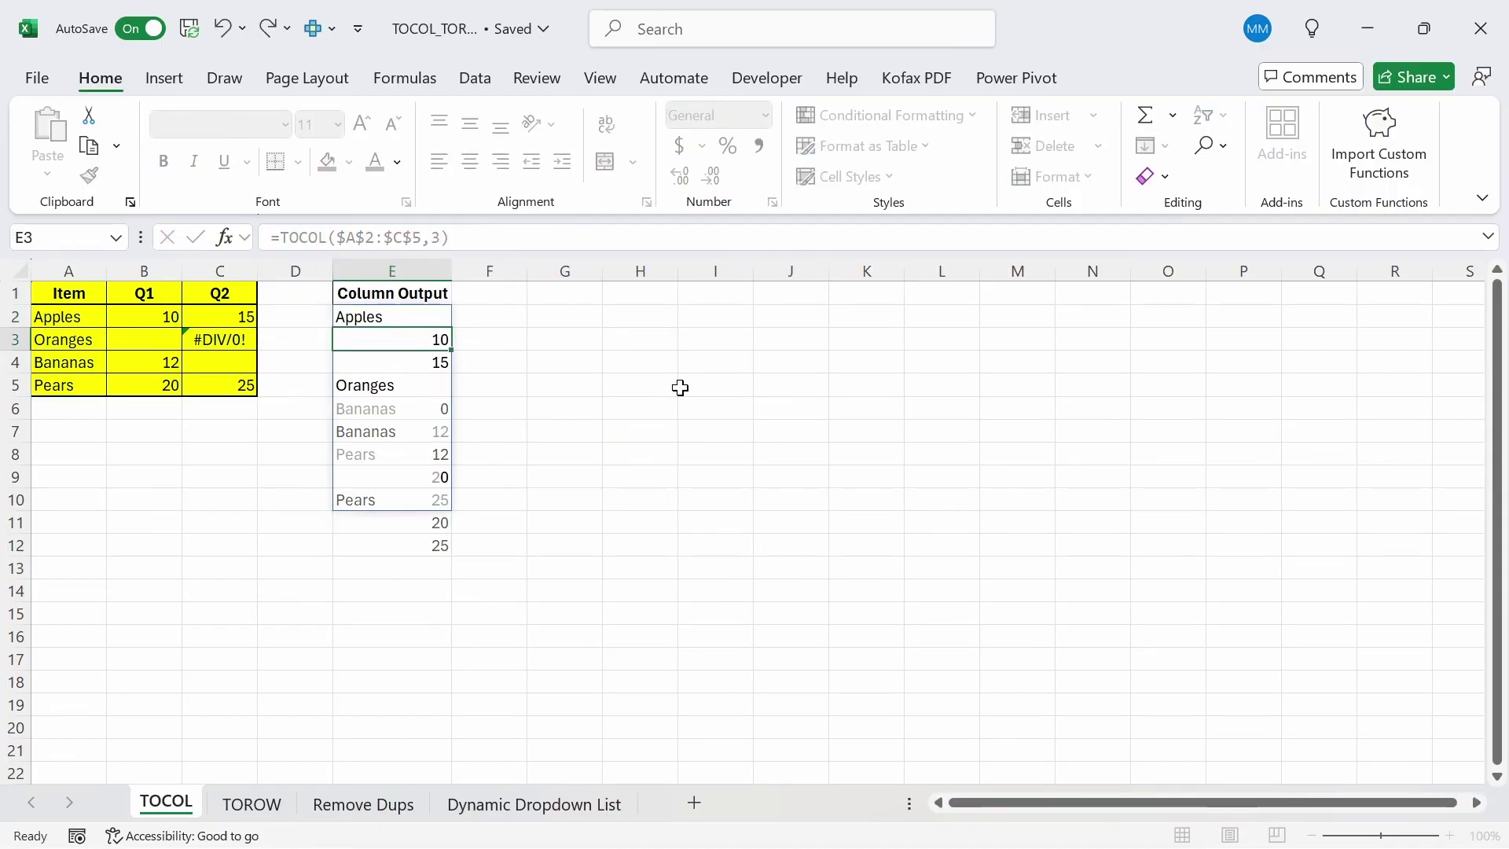
pyautogui.press('Up')
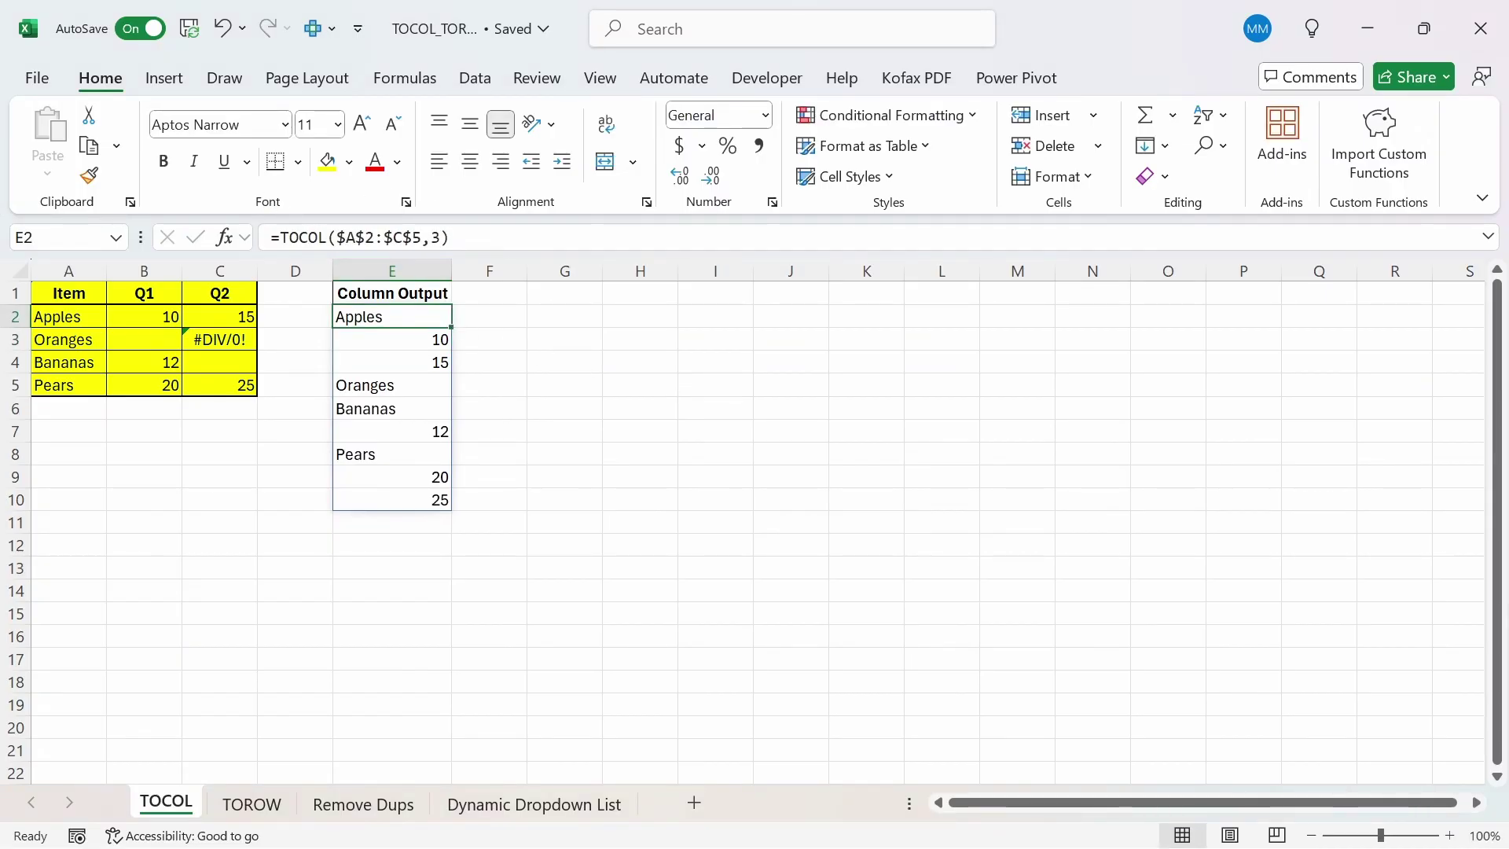
# Add TRUE as the scan_by_column argument so all fruit names list before the numbers
pyautogui.click(442, 238)
pyautogui.write(',')
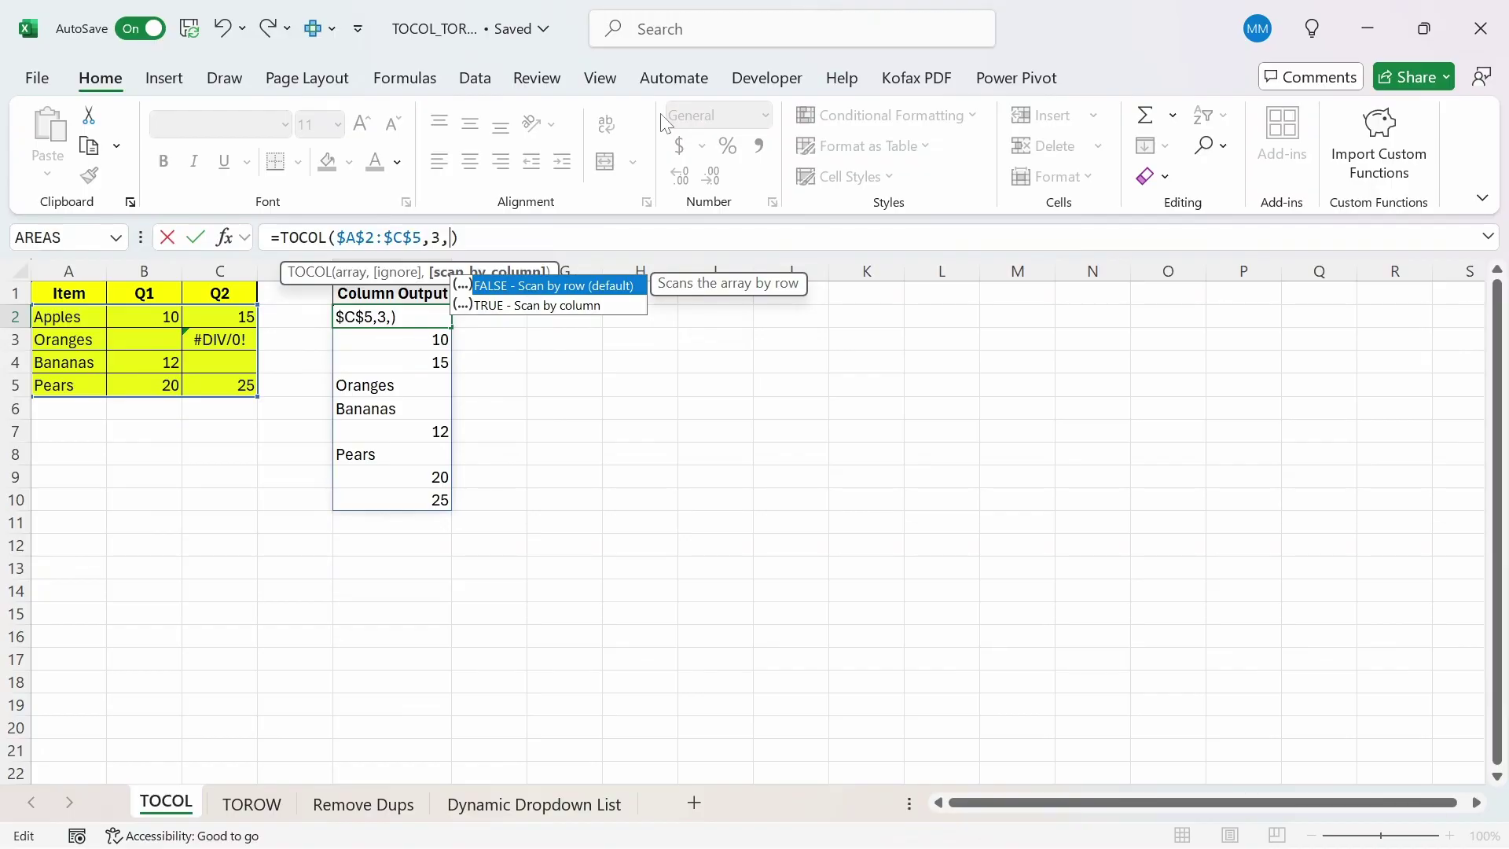
pyautogui.press('Down')
pyautogui.press('Tab')
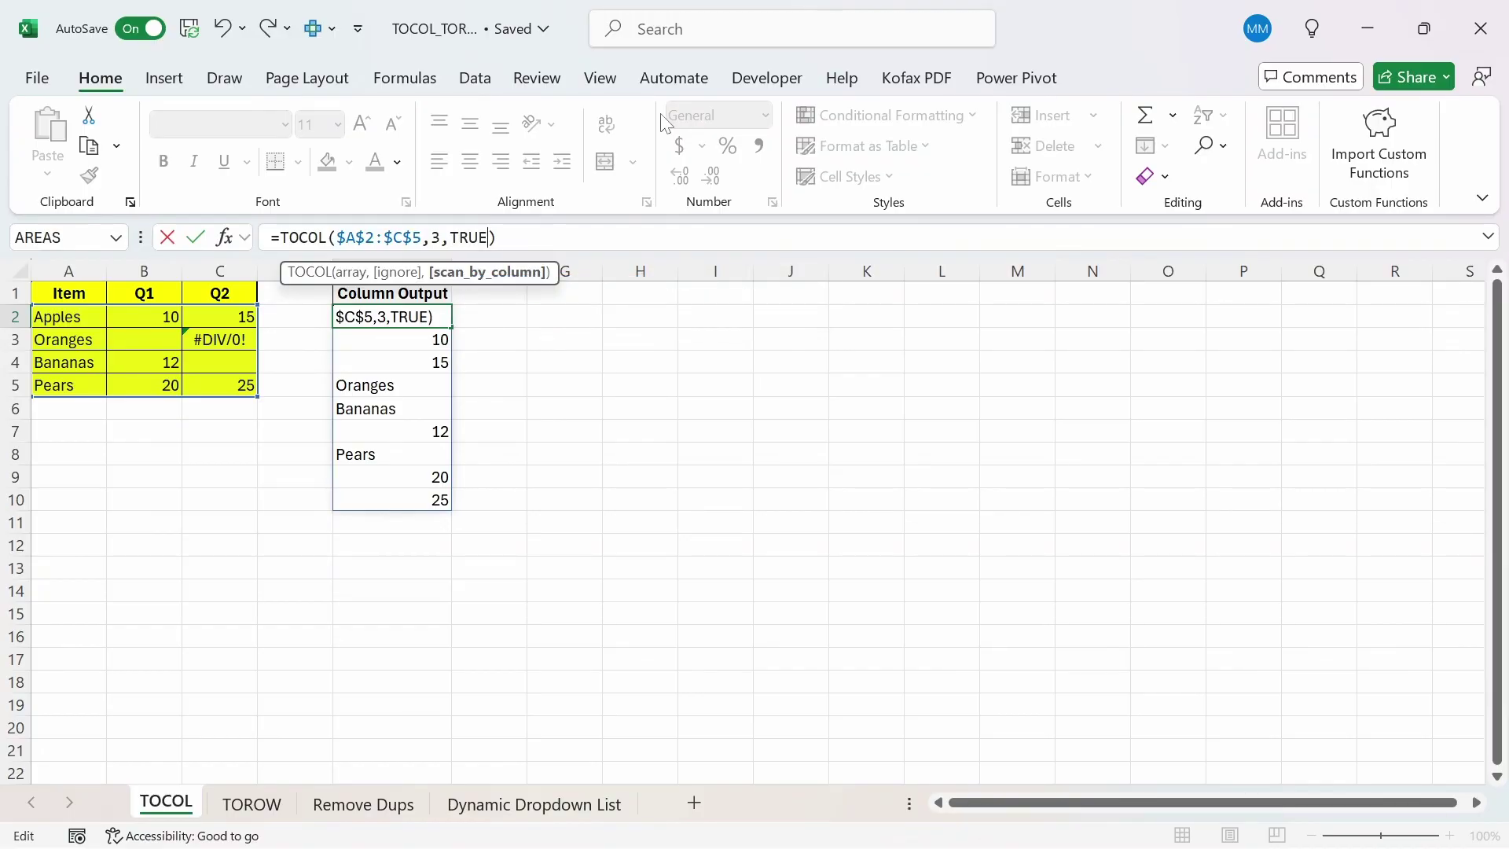
pyautogui.press('Return')
pyautogui.press('Up')
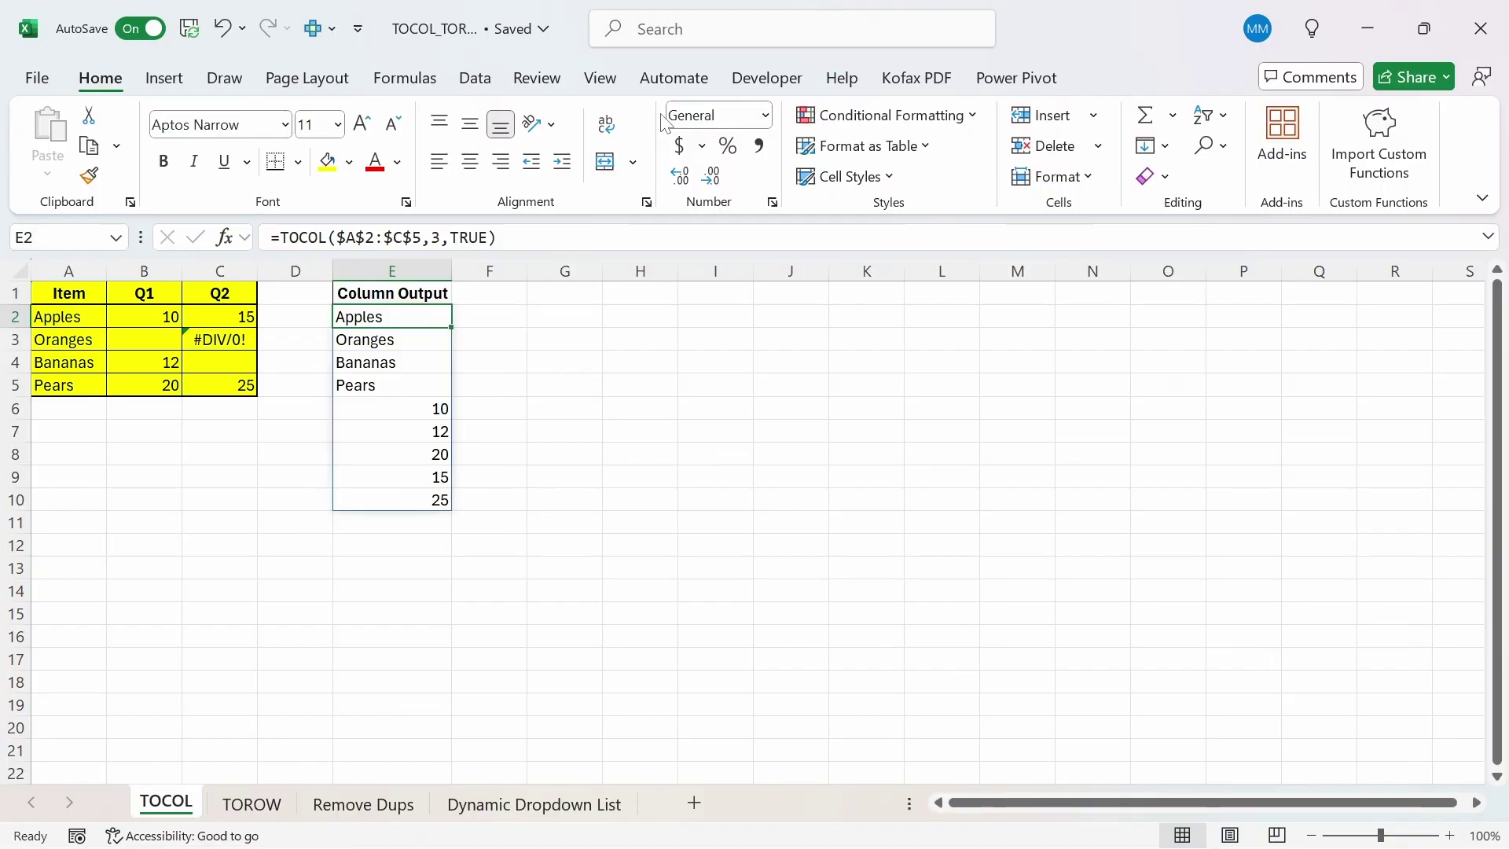
pyautogui.press('Down')
pyautogui.press('Down')
pyautogui.press('Down')
pyautogui.press('Down')
pyautogui.press('Down')
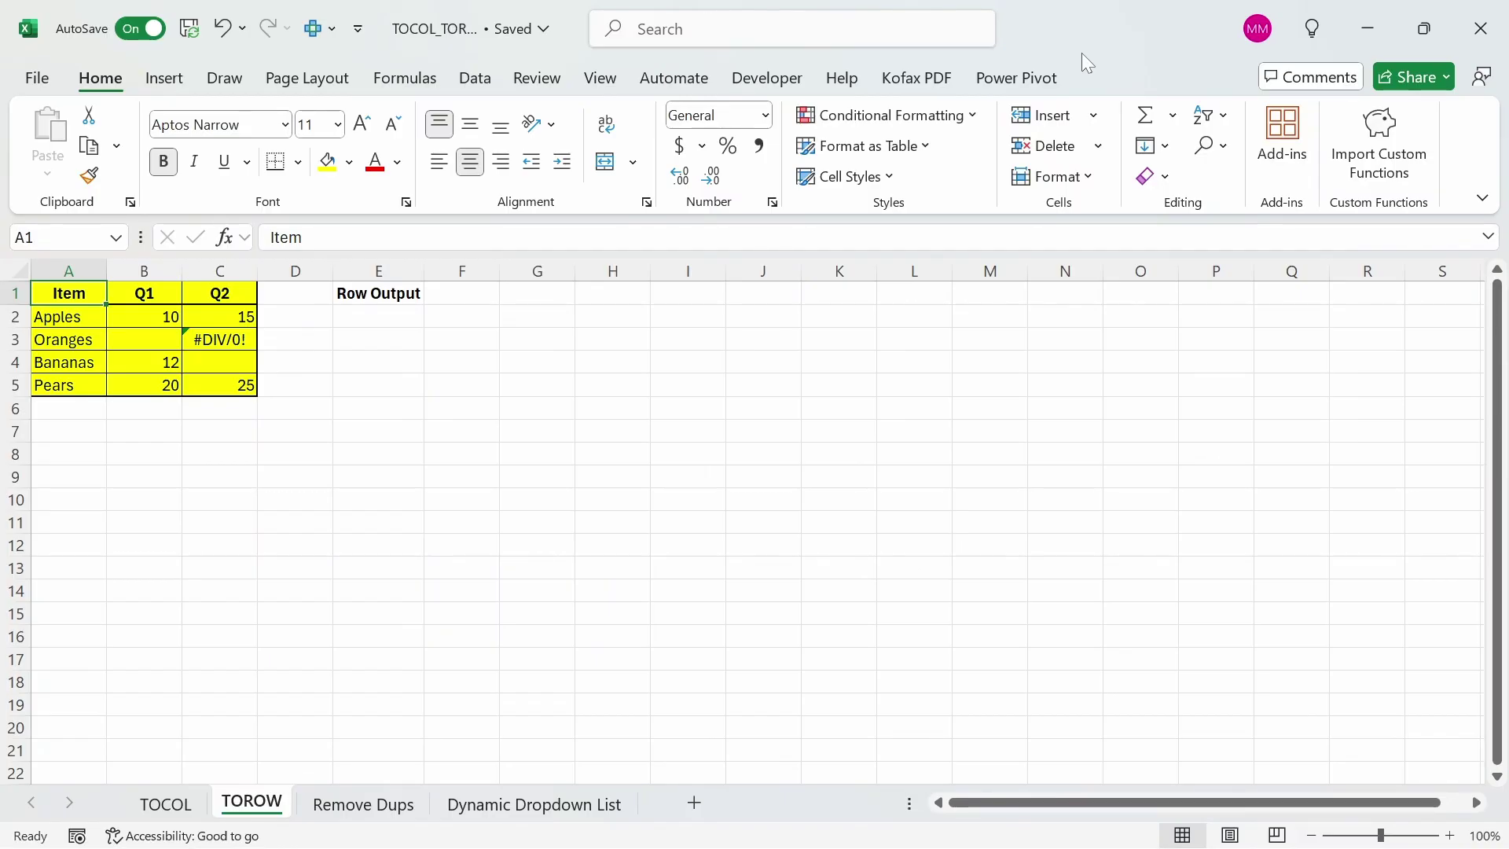
# Build =TOROW($A$2:$C$5,3,FALSE in E2 under Row Output, scanning by row
pyautogui.press('Down')
pyautogui.press('Right')
pyautogui.press('Right')
pyautogui.press('Right')
pyautogui.press('Right')
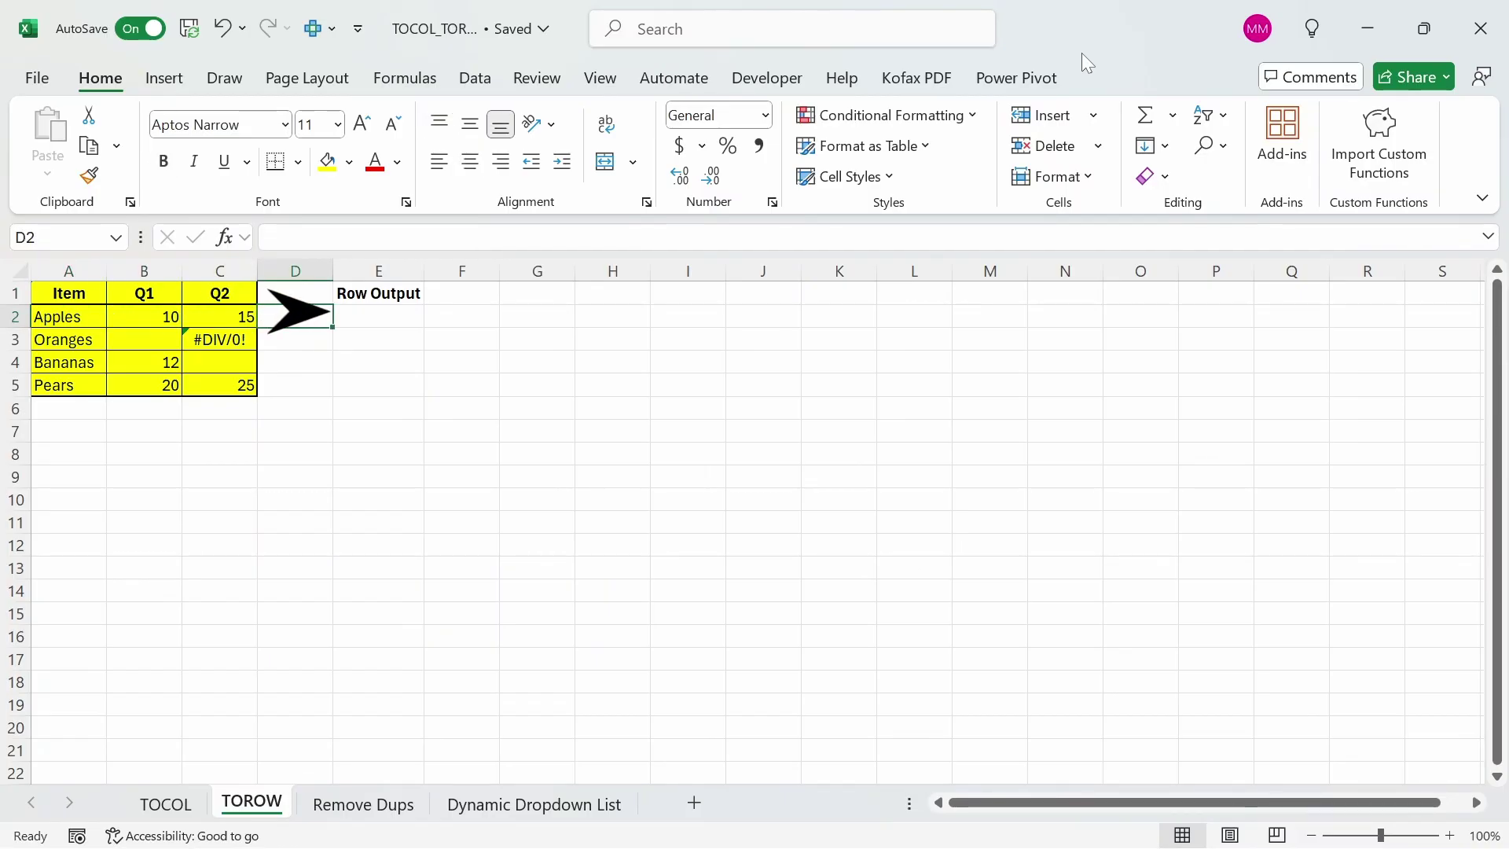
pyautogui.write('=TOROW(')
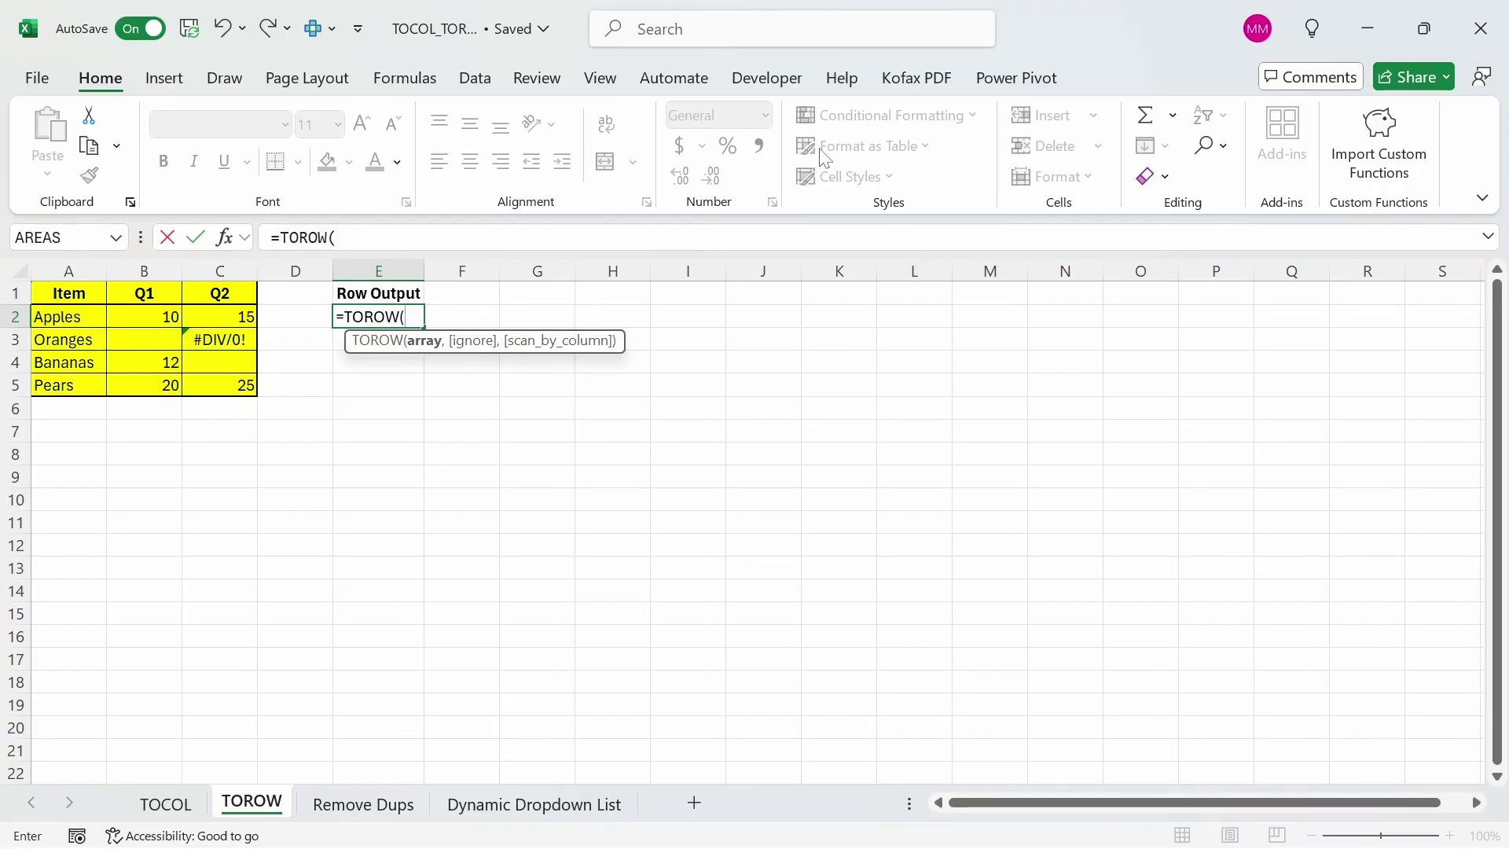
pyautogui.click(69, 316)
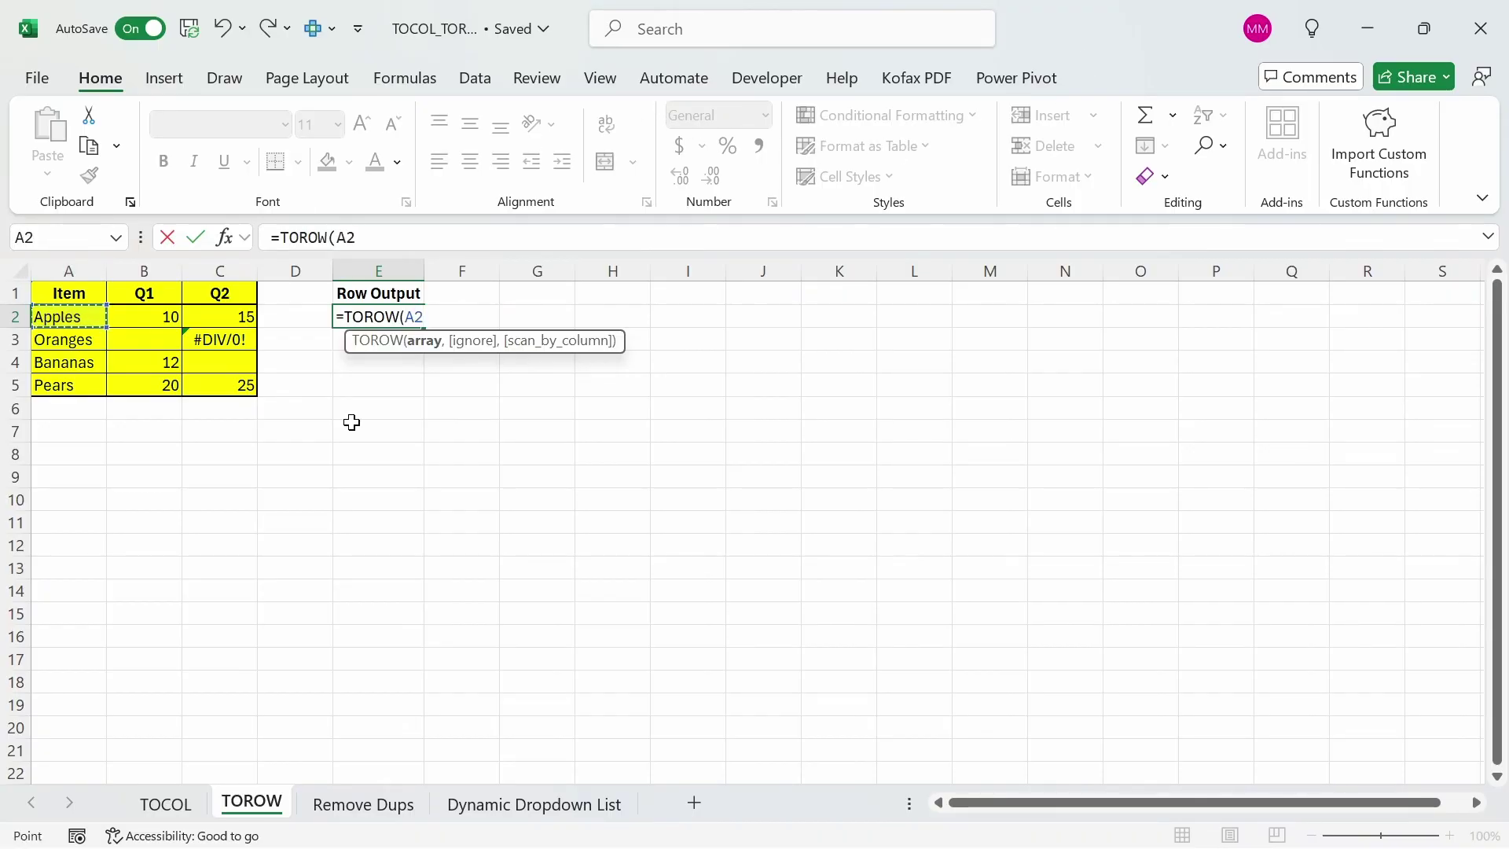
pyautogui.hotkey('ctrl', 'shift', 'Right')
pyautogui.hotkey('ctrl', 'shift', 'Down')
pyautogui.press('F4')
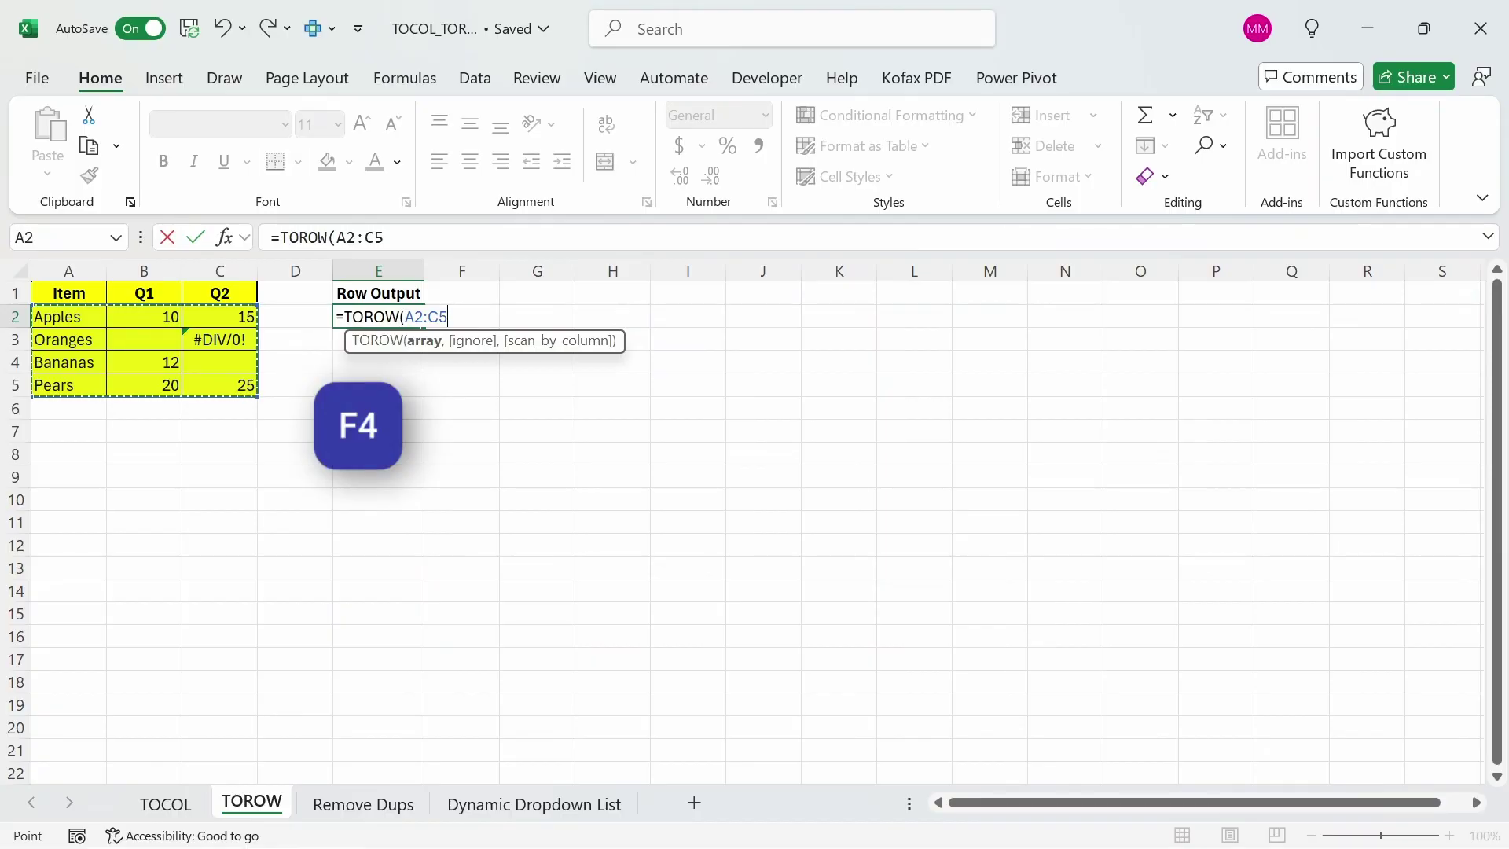
pyautogui.write(',')
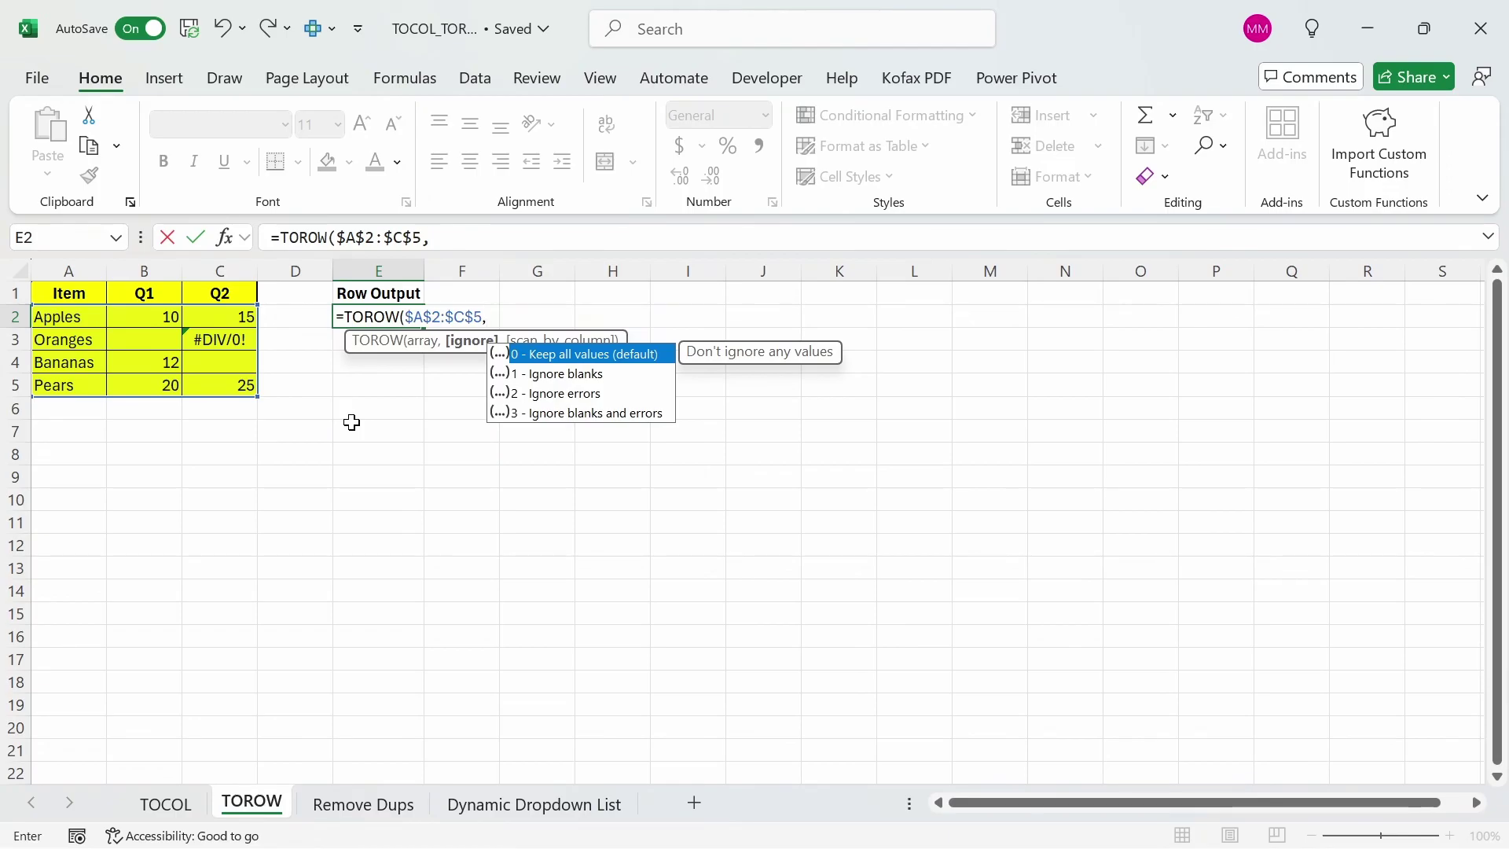
pyautogui.write('3,')
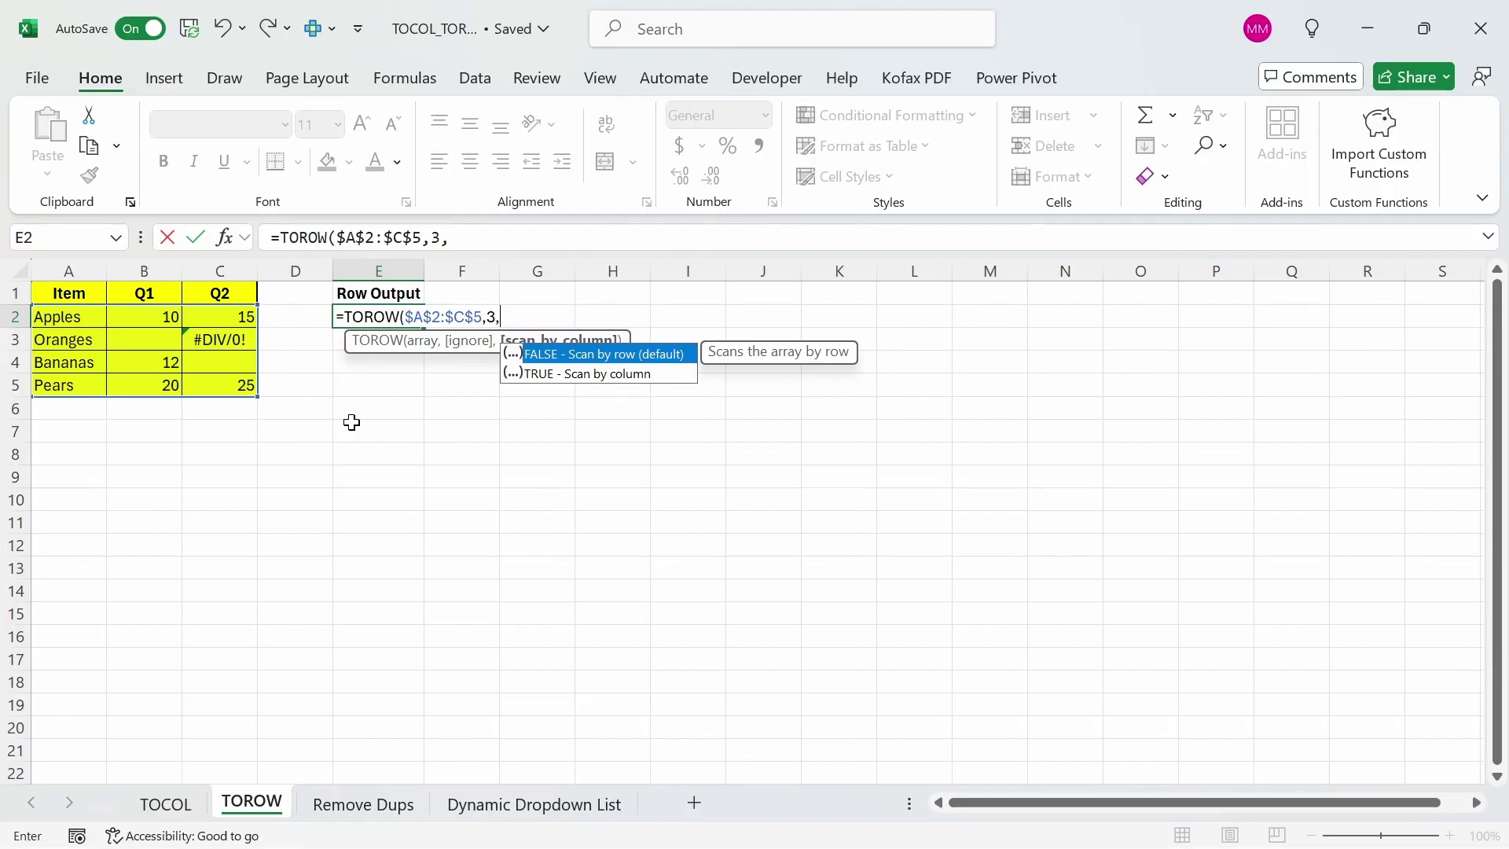
pyautogui.press('Tab')
# Close and enter the TOROW formula, spilling the fruit table across row 2
pyautogui.write(')')
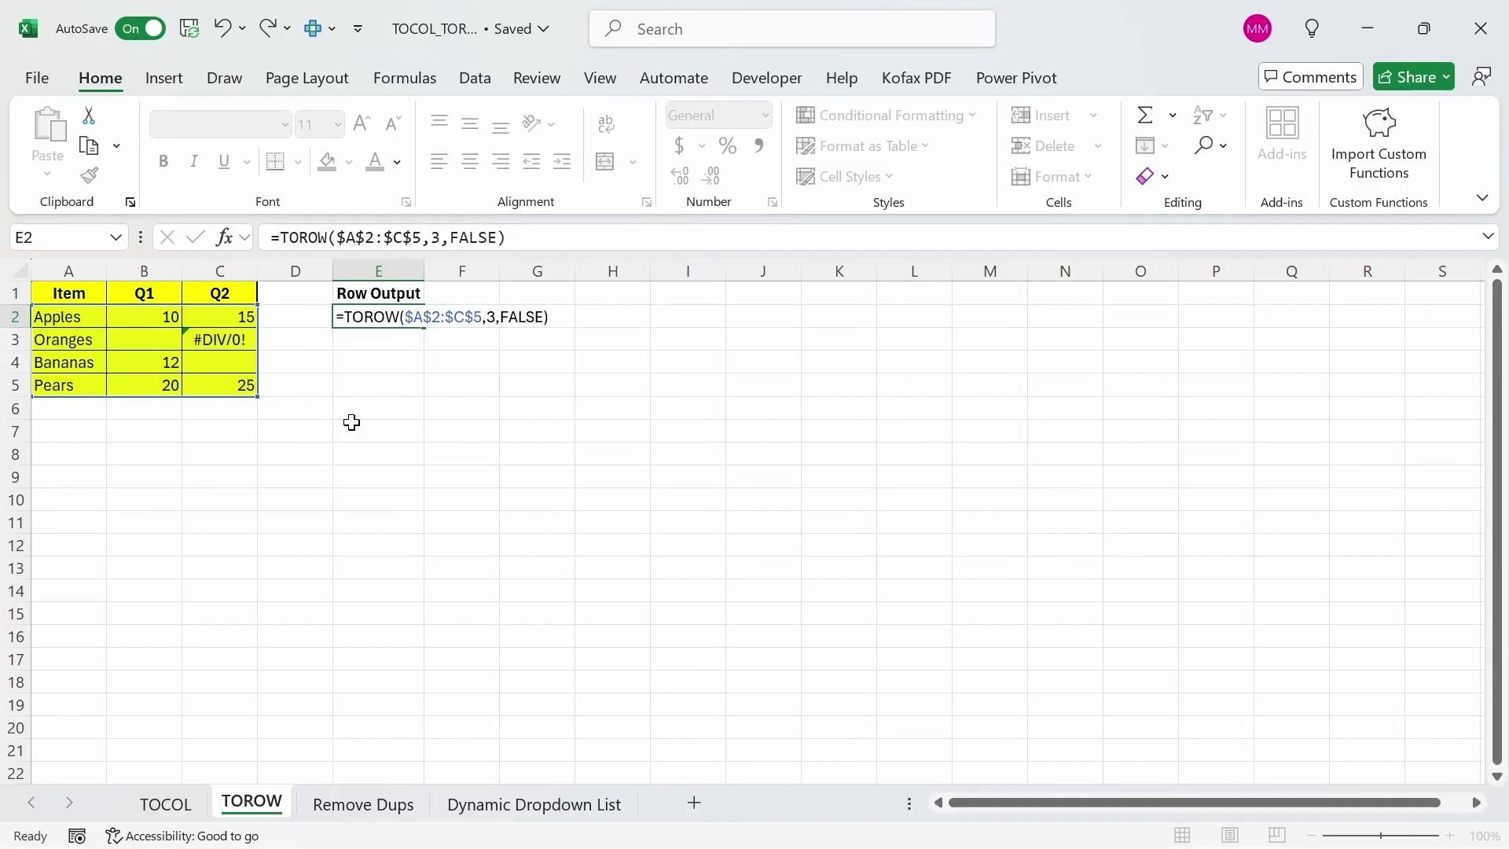
pyautogui.hotkey('ctrl', 'Return')
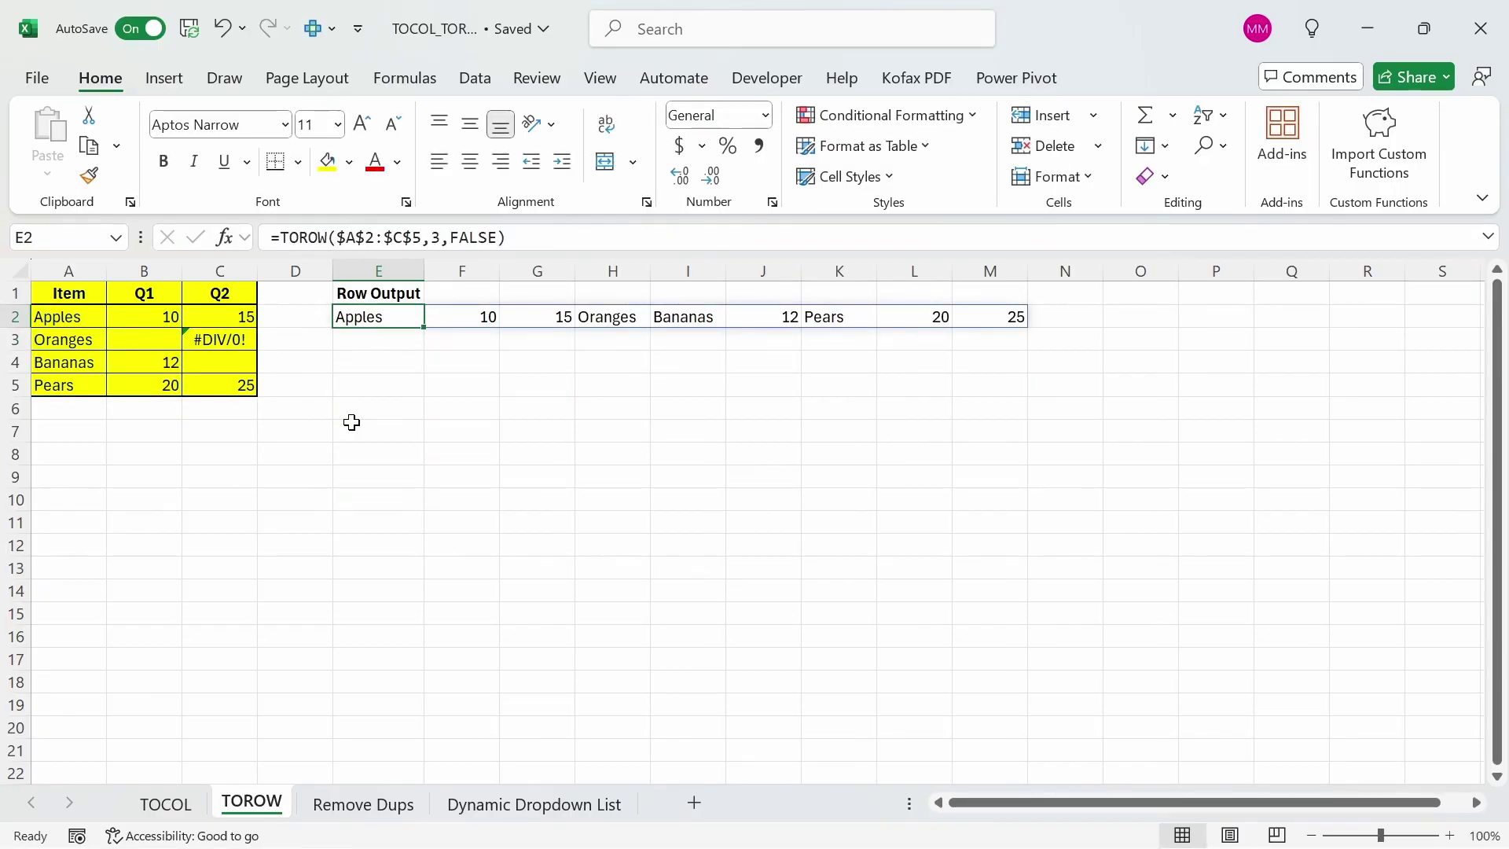
pyautogui.press('Right')
pyautogui.press('Right')
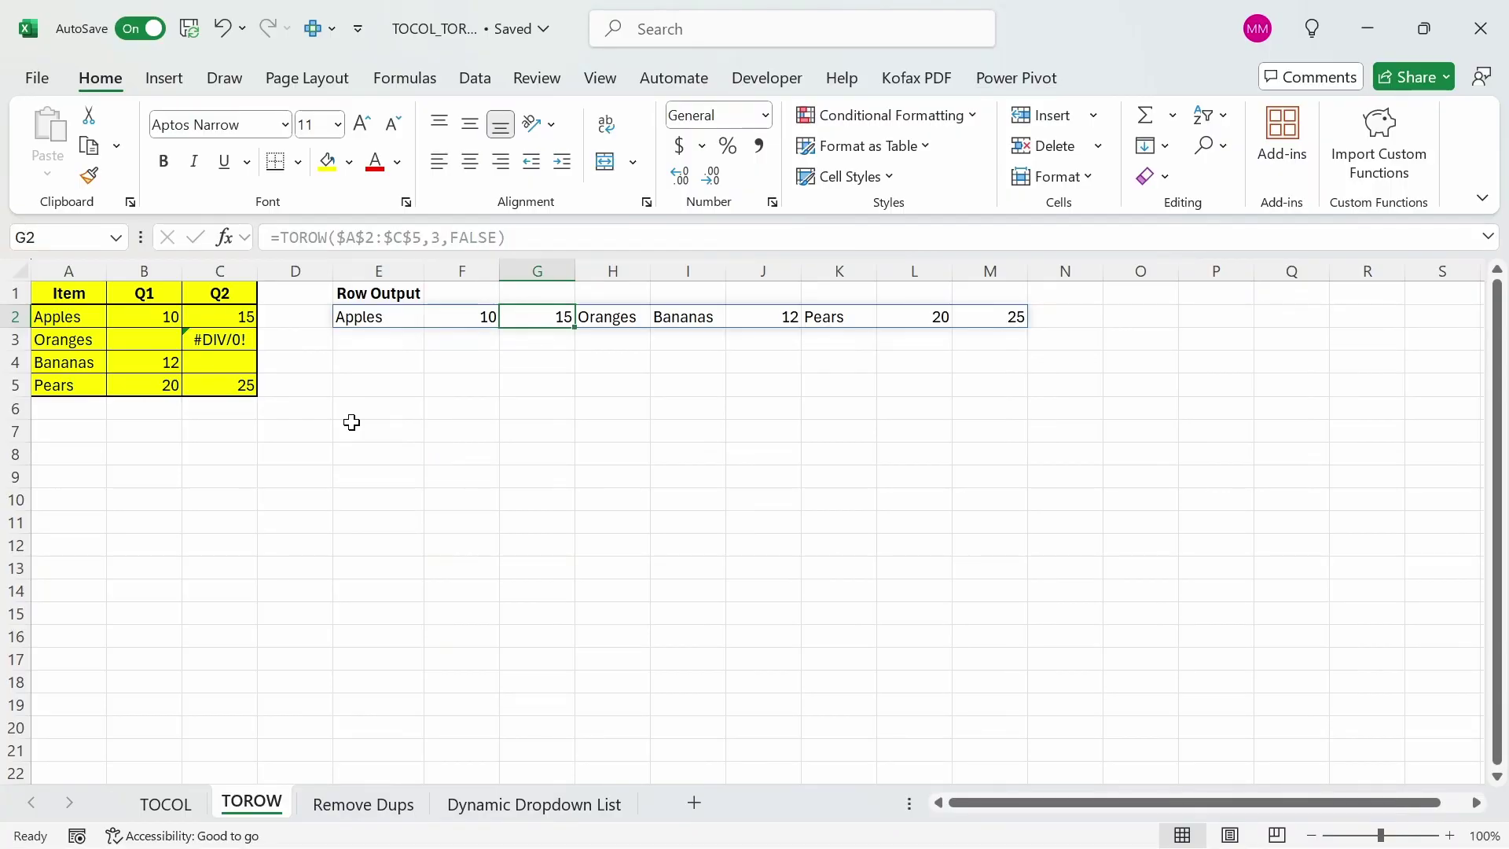
pyautogui.press('Right')
pyautogui.press('Right')
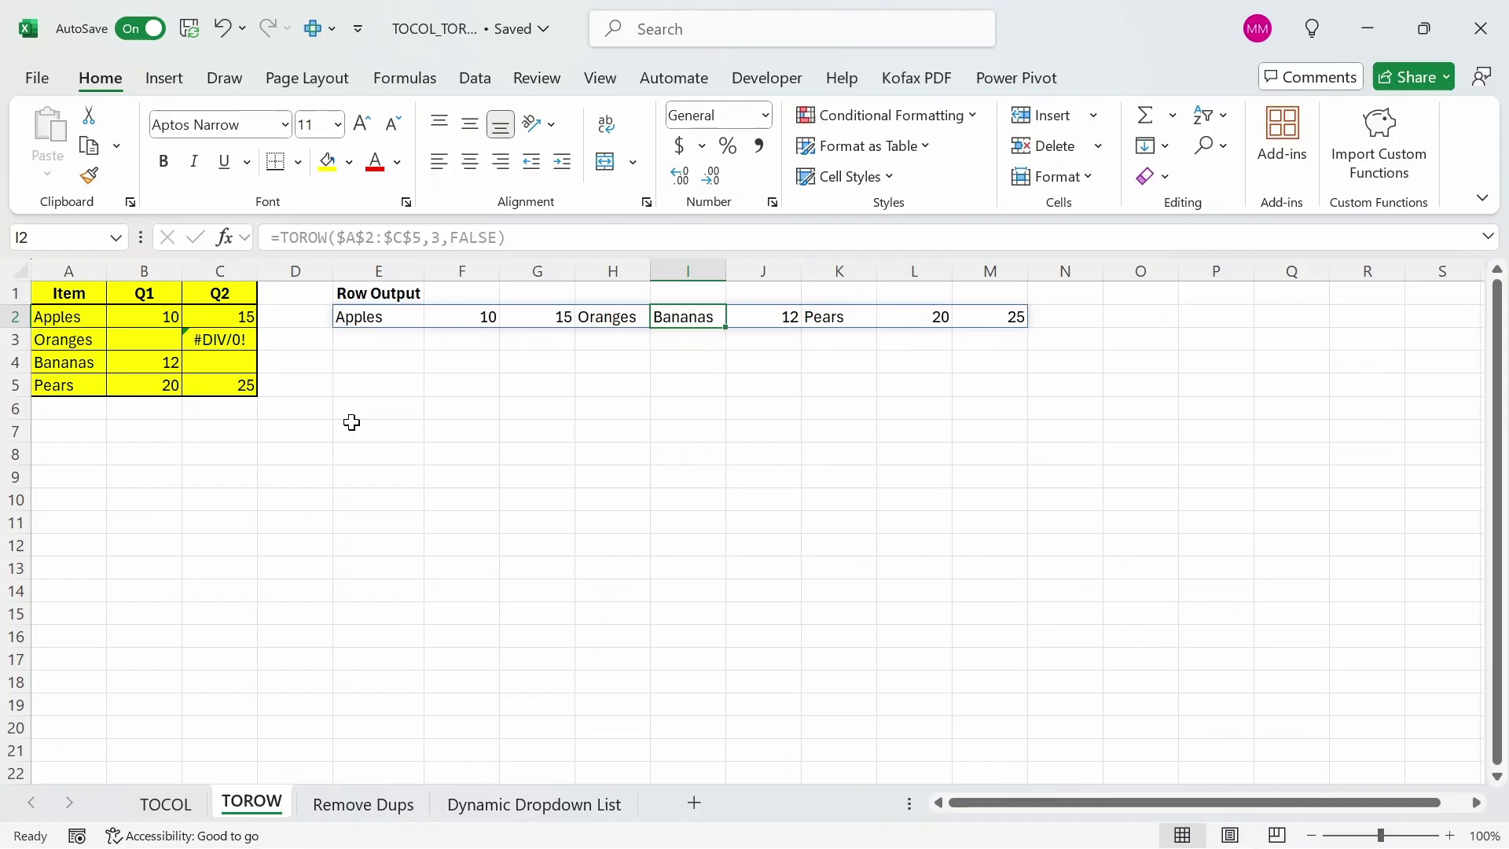
pyautogui.press('Right')
pyautogui.press('Right')
pyautogui.press('Right')
pyautogui.press('Right')
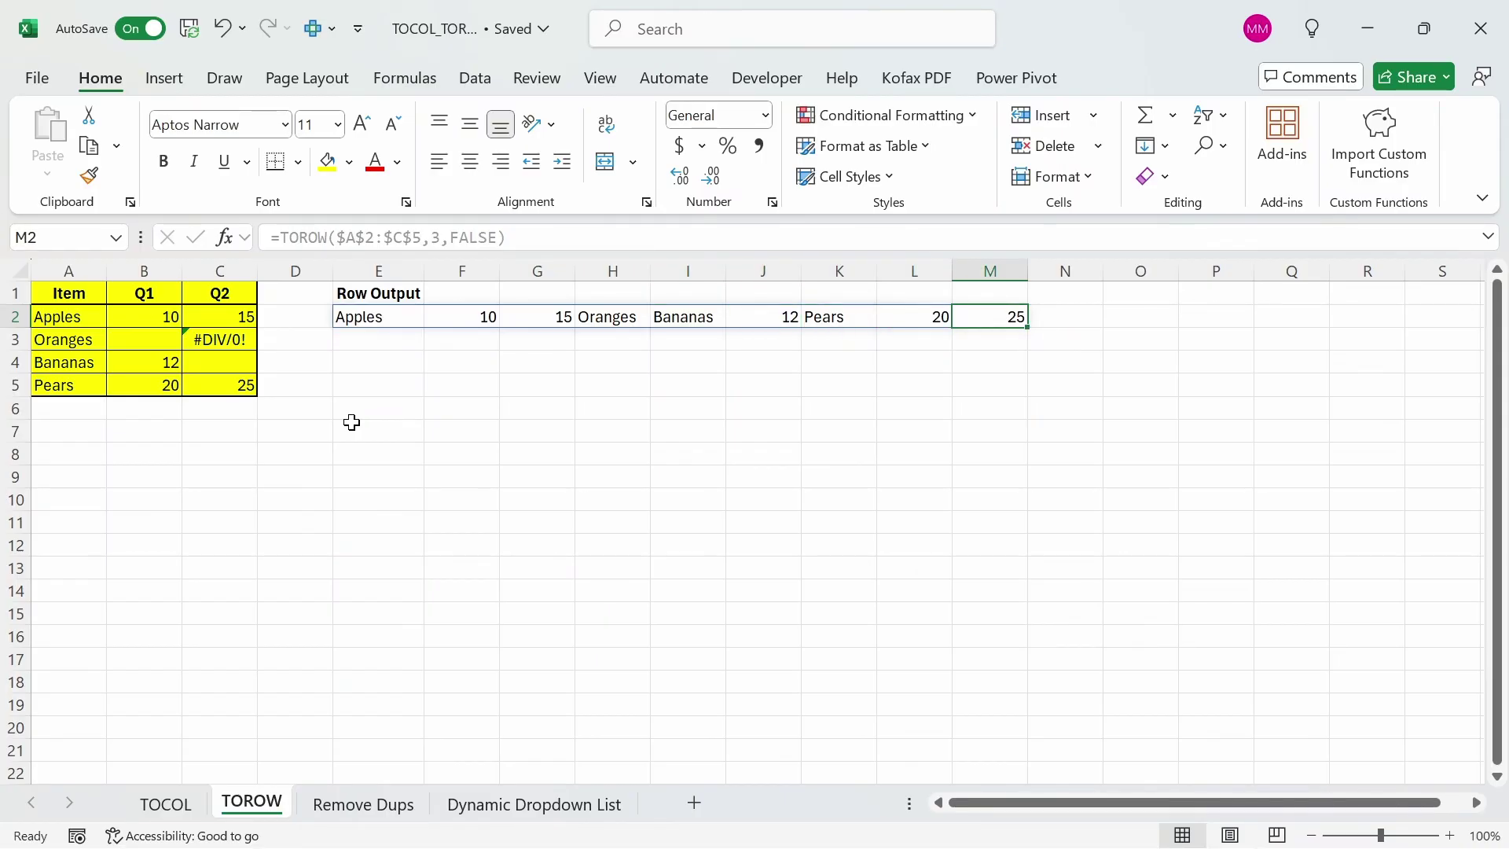
# Replace FALSE with TRUE so TOROW scans the fruit table by column
pyautogui.click(355, 316)
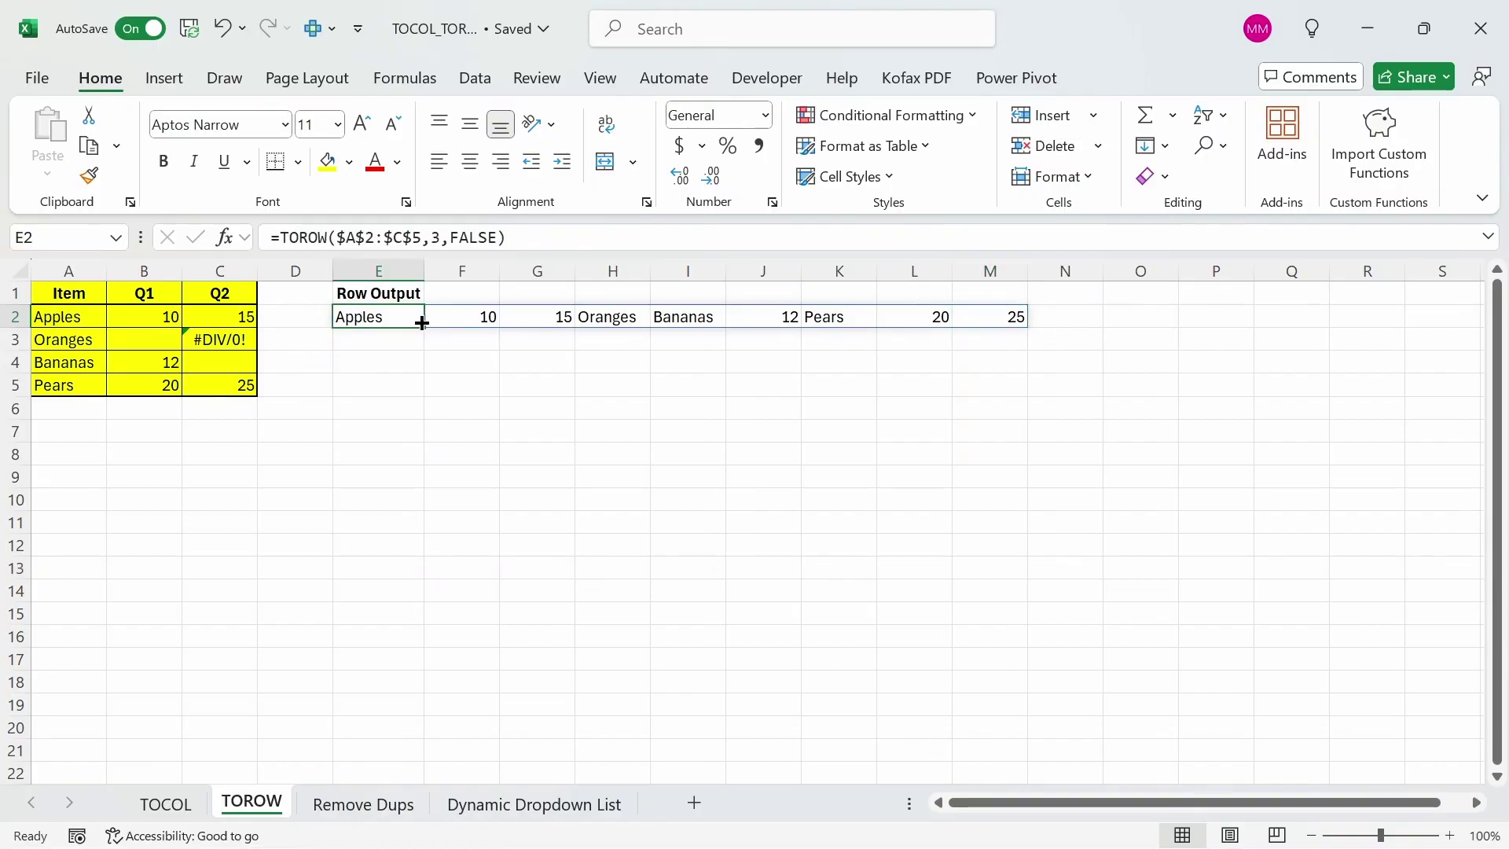
pyautogui.doubleClick(487, 238)
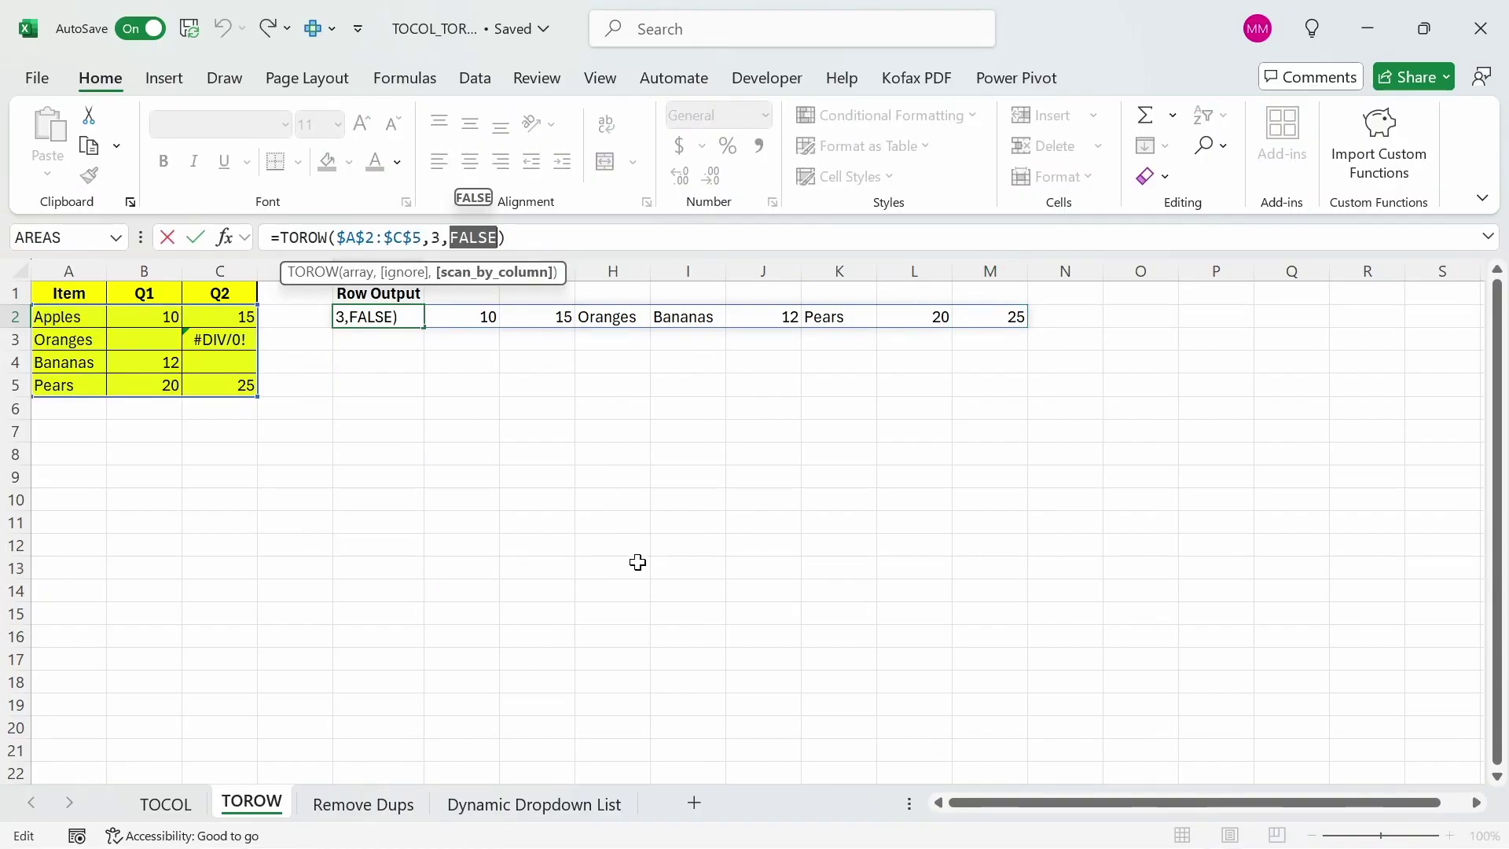
pyautogui.write('TRUE')
pyautogui.press('Return')
pyautogui.press('Up')
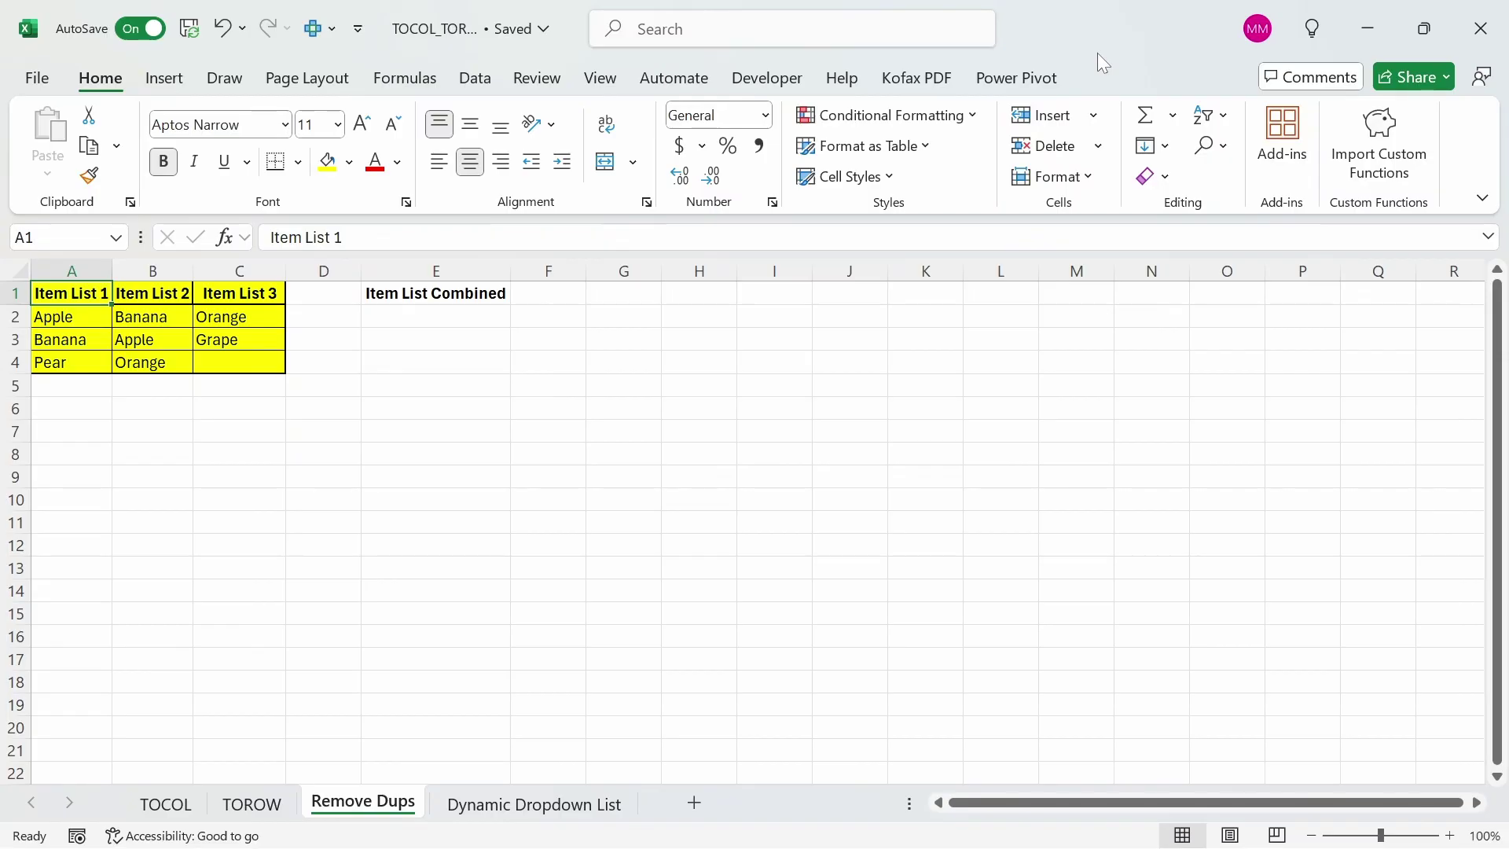
# Begin a TOCOL formula in E2 referencing the absolute range $A$2:$C$4
pyautogui.press('Right')
pyautogui.press('Right')
pyautogui.press('Right')
pyautogui.press('Right')
pyautogui.press('Down')
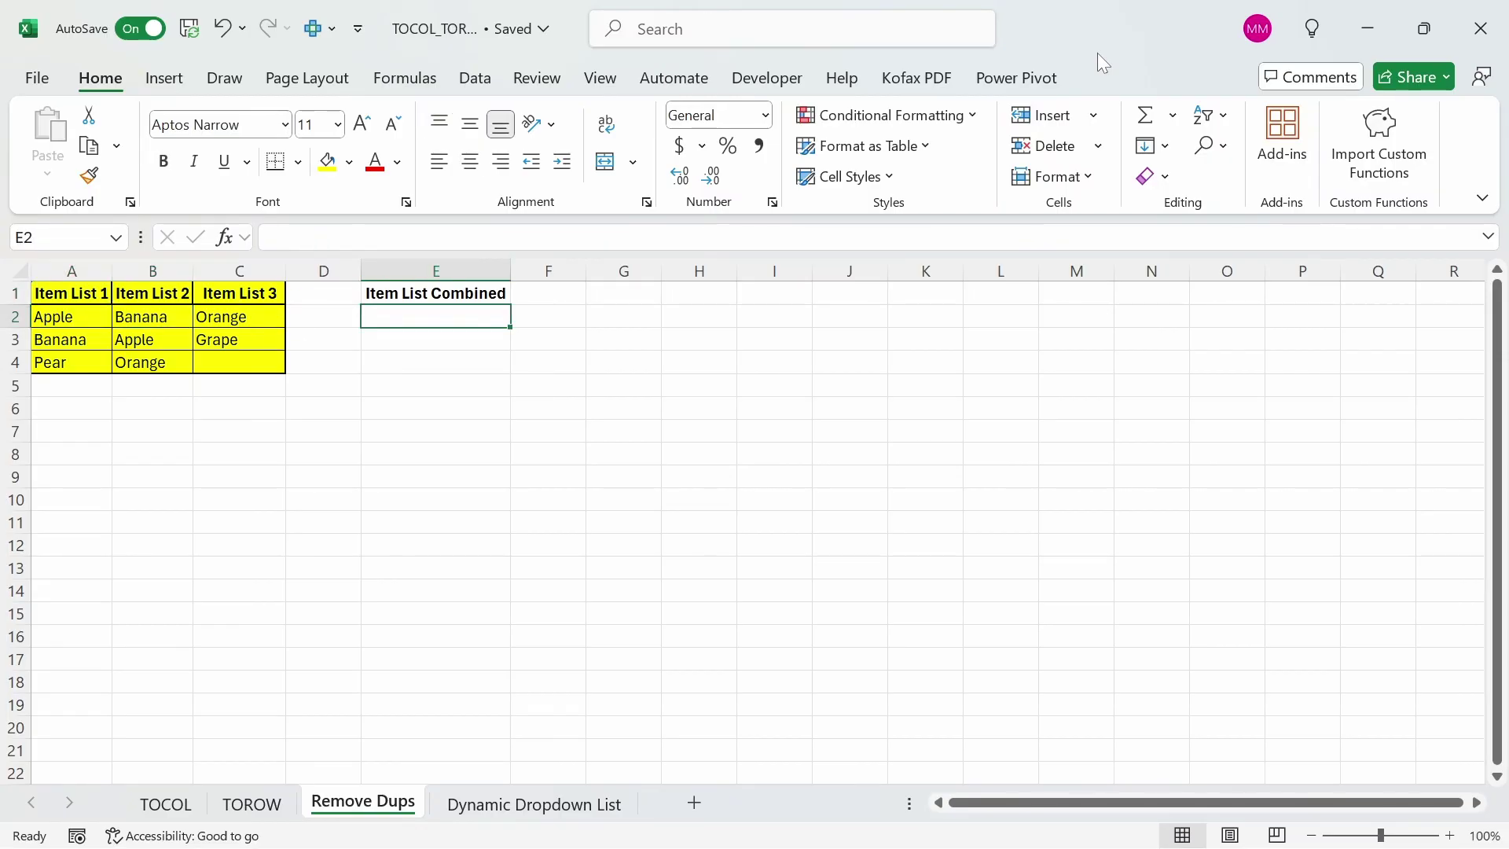
pyautogui.write('=TOCOL(')
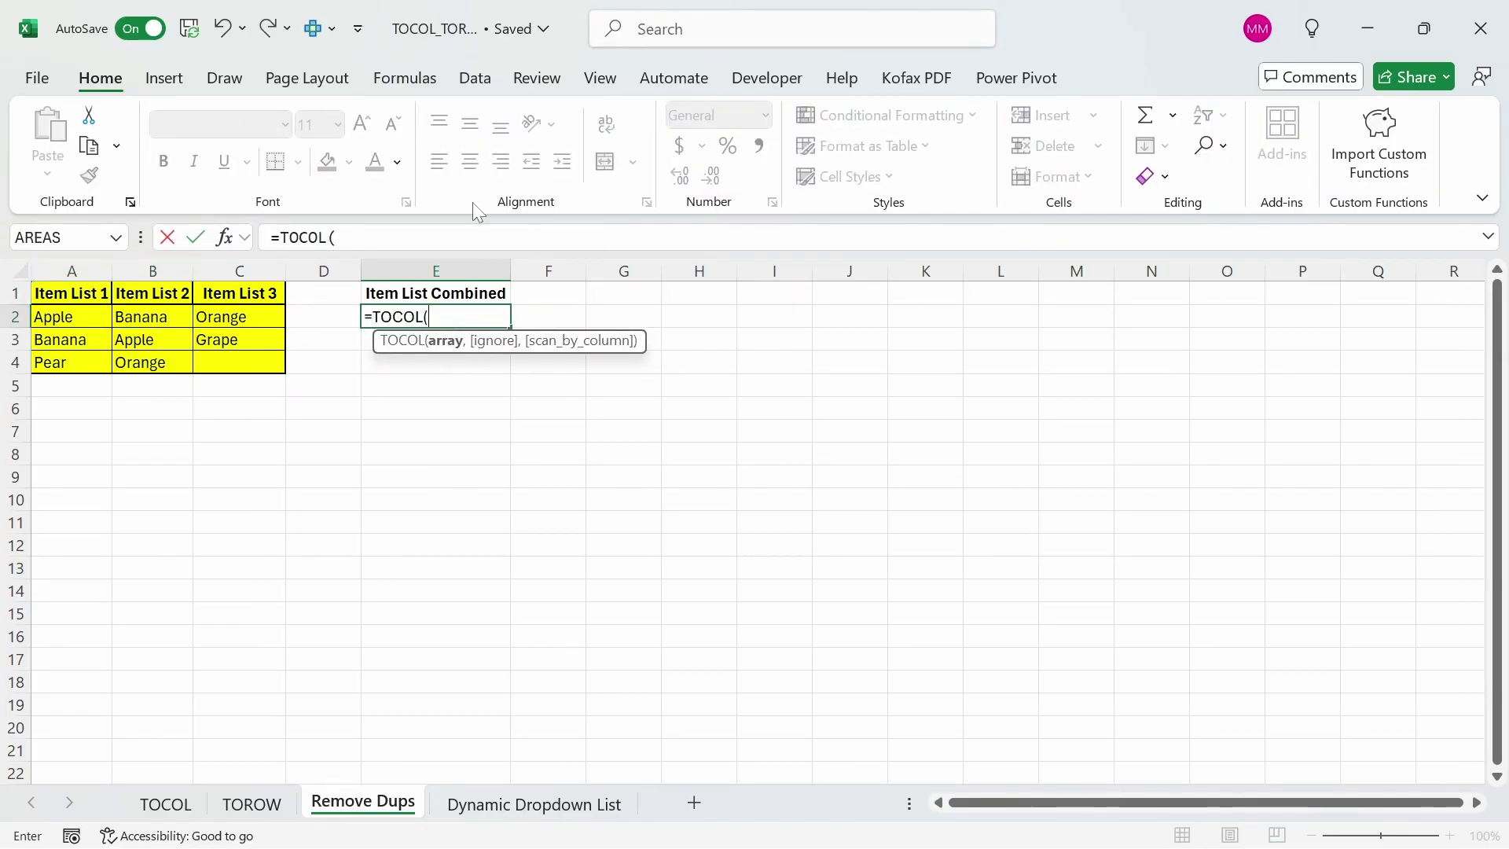
pyautogui.click(63, 319)
pyautogui.hotkey('shift', 'Right')
pyautogui.hotkey('shift', 'Right')
pyautogui.hotkey('shift', 'Down')
pyautogui.hotkey('shift', 'Down')
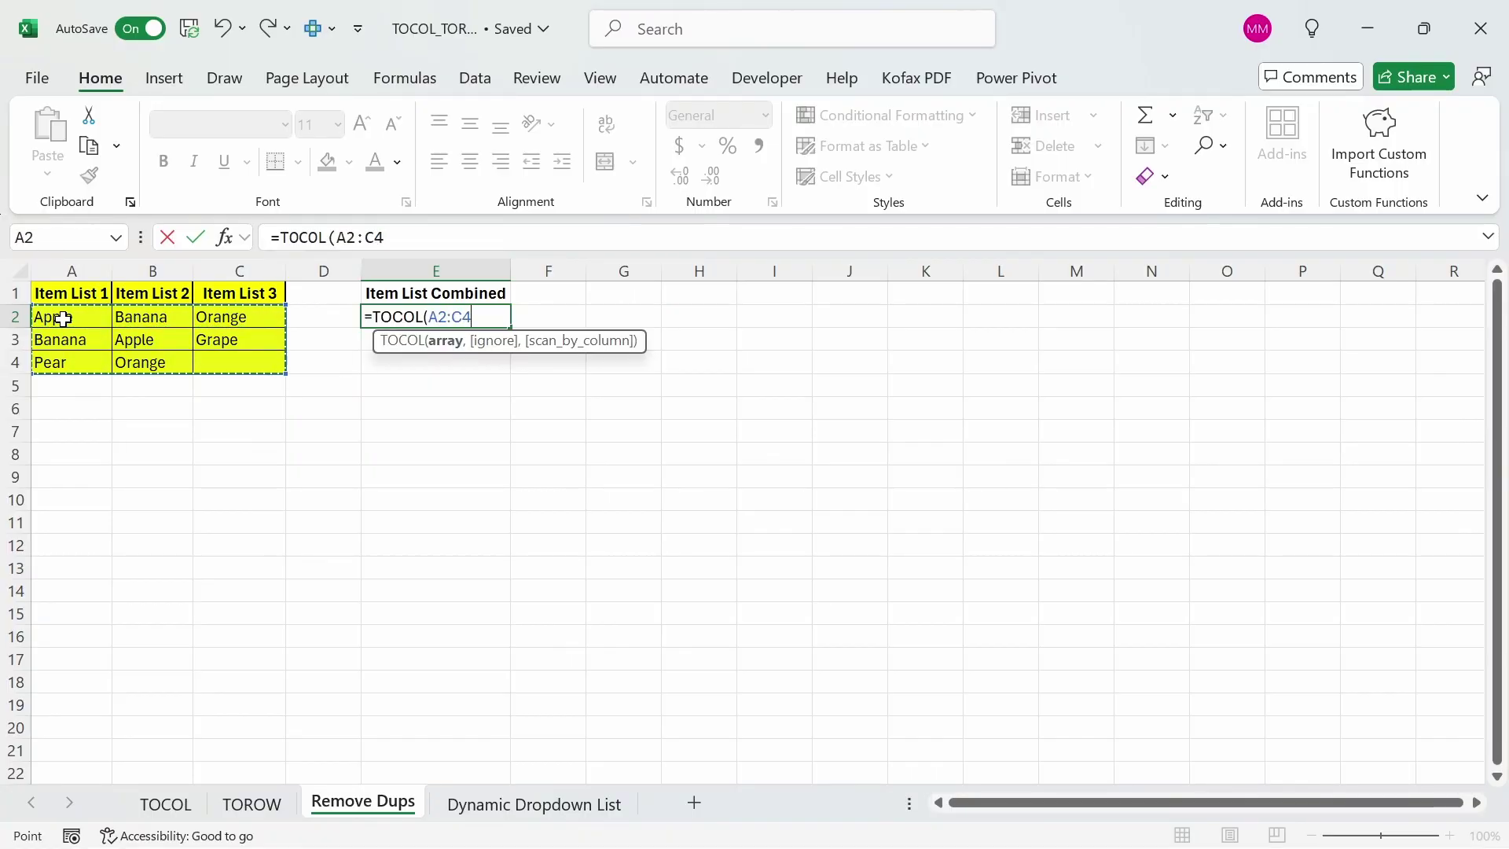
pyautogui.press('F4')
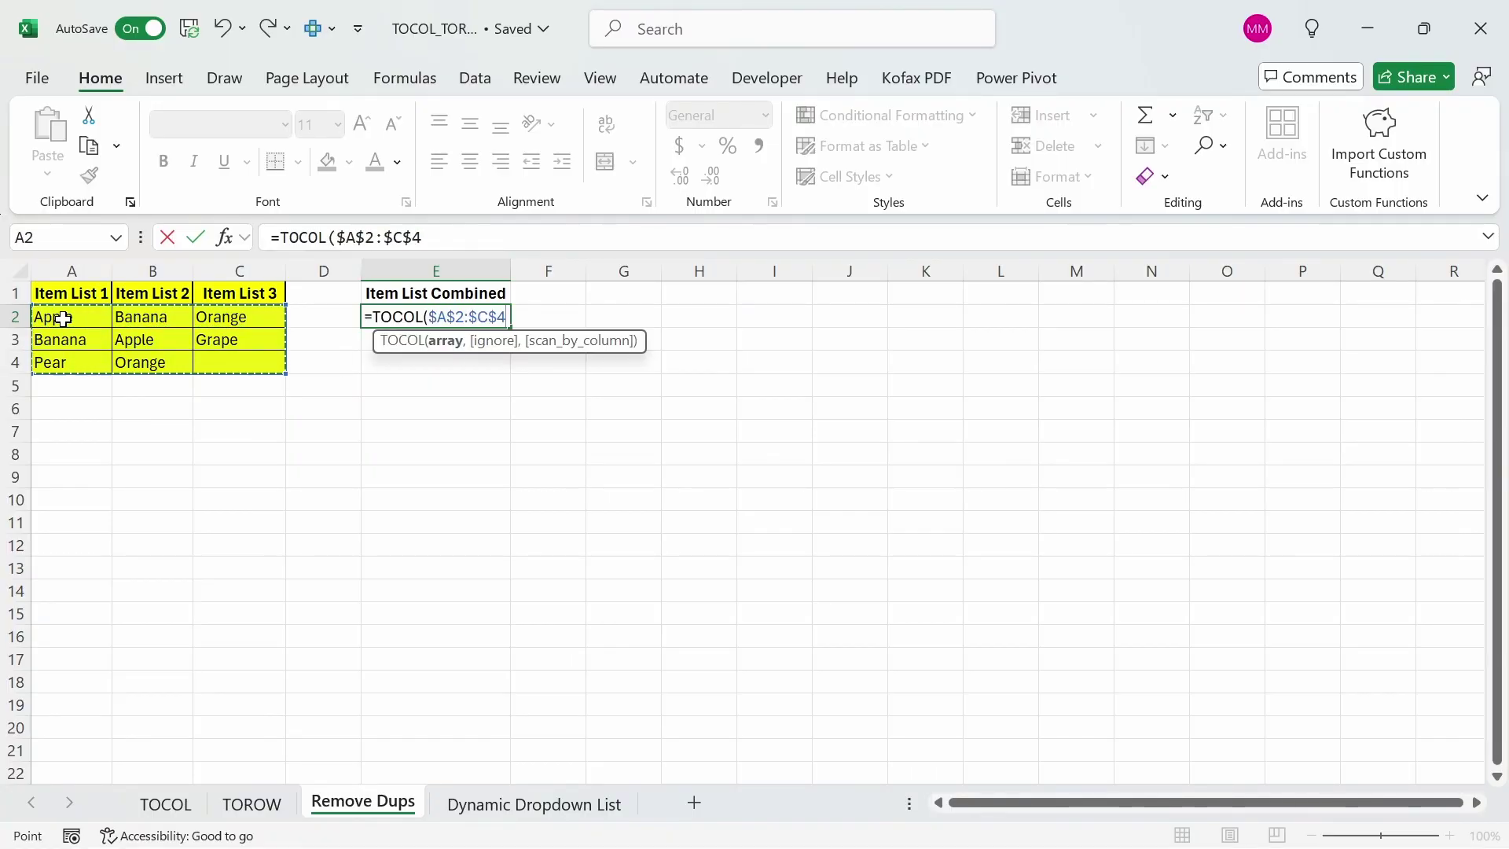
# Add ignore 3 and scan-by-row FALSE, completing =TOCOL($A$2:$C$4,3,FALSE)
pyautogui.write(',')
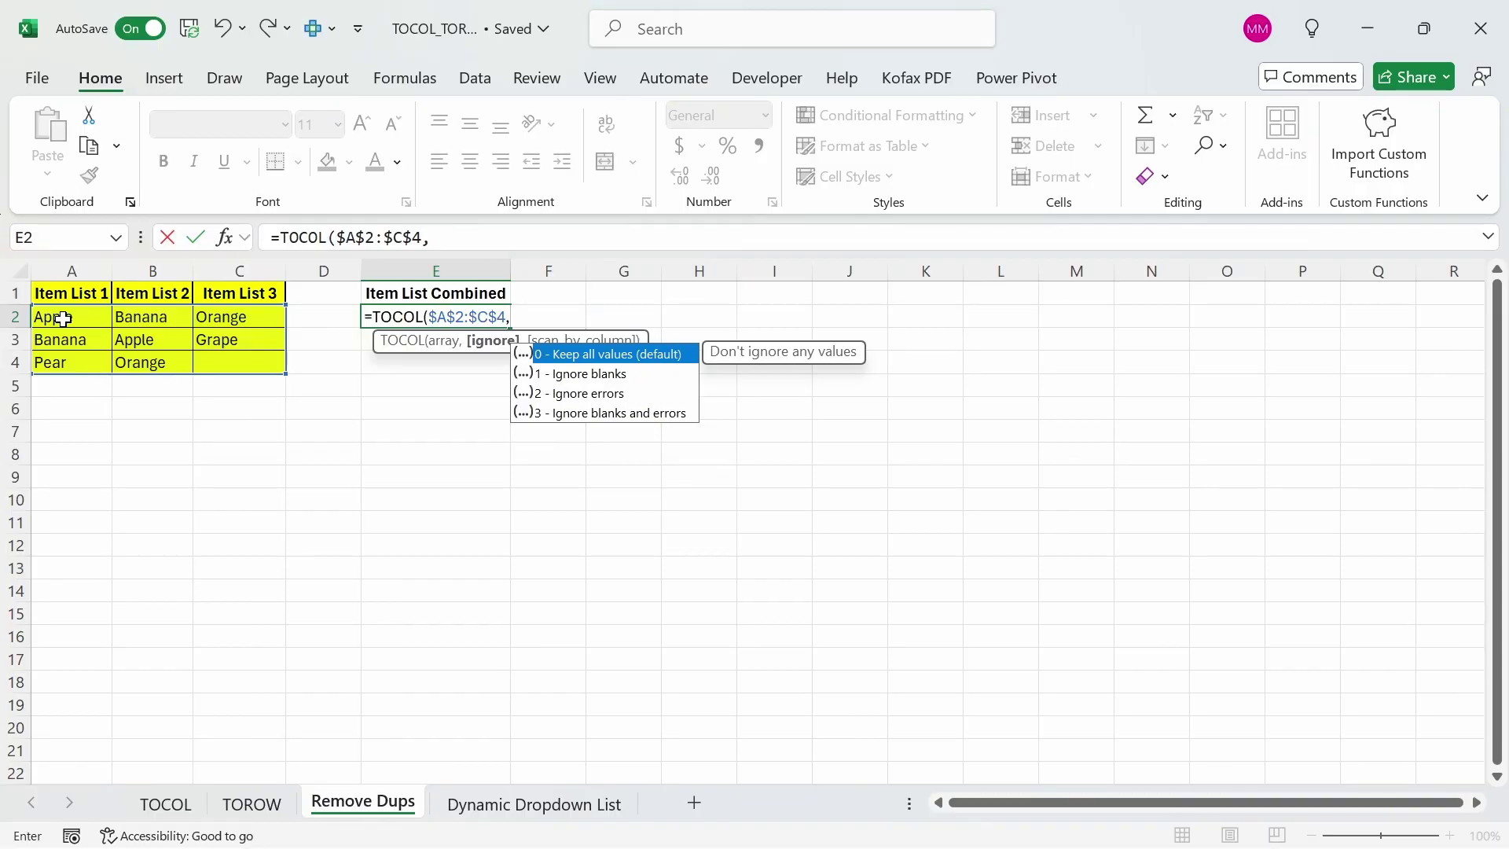
pyautogui.press('Down')
pyautogui.press('Down')
pyautogui.press('Down')
pyautogui.press('Tab')
pyautogui.write(',')
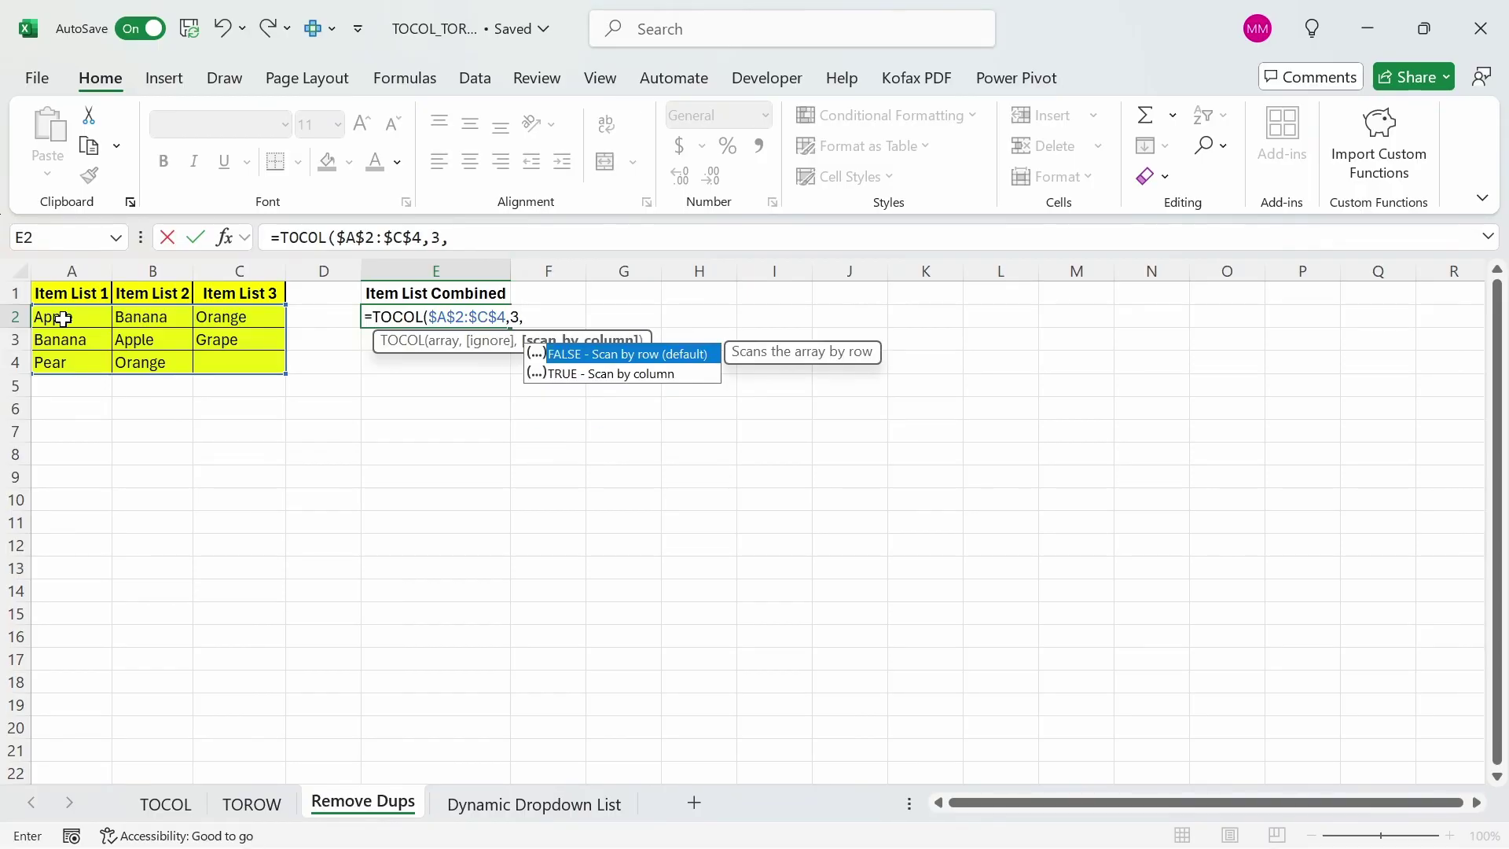
pyautogui.press('Tab')
pyautogui.write(')')
pyautogui.press('Return')
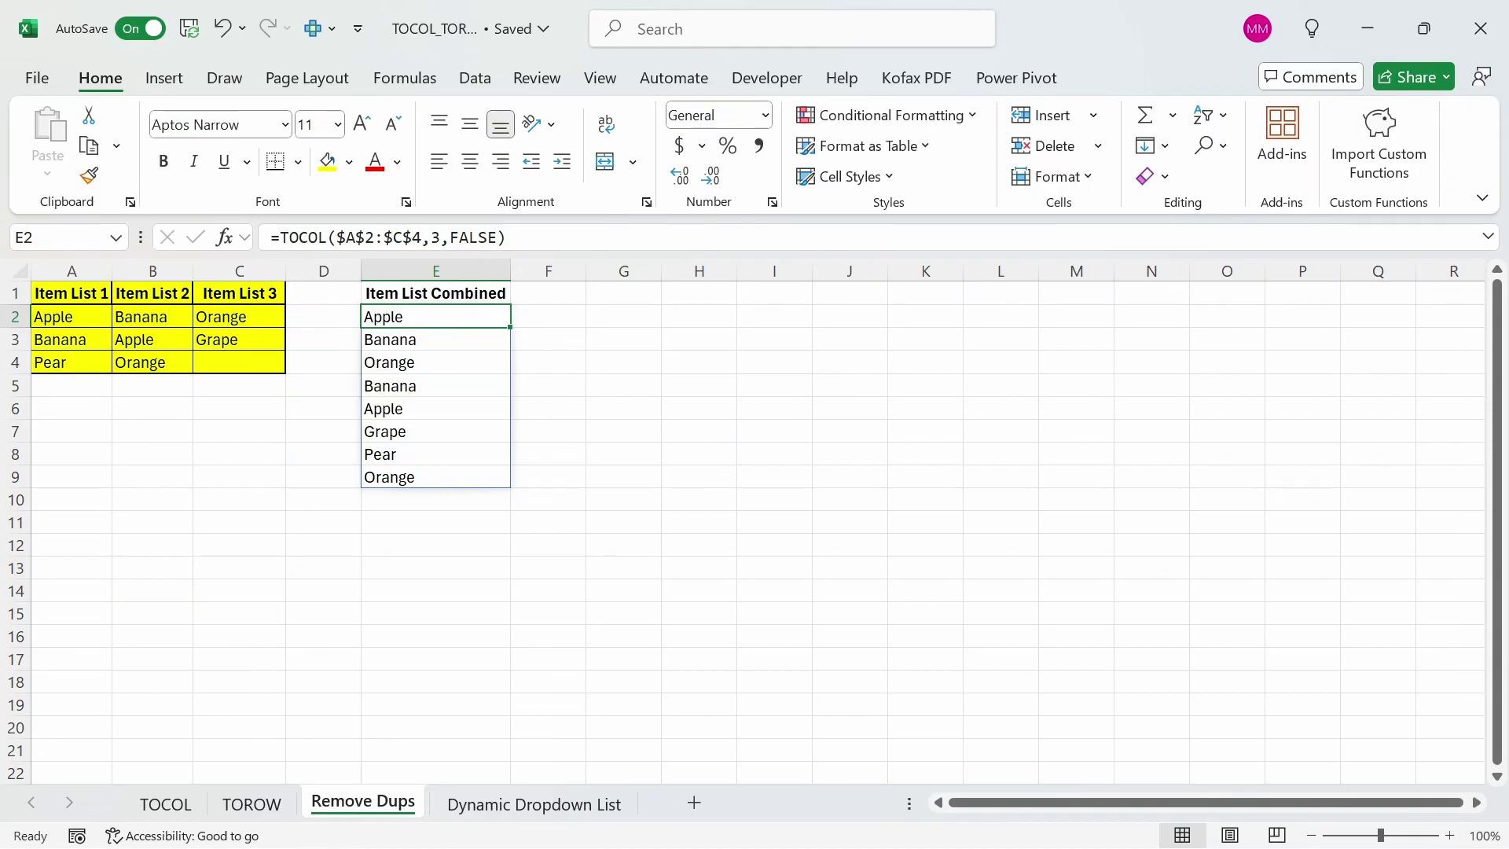
# Wrap the E2 TOCOL formula in UNIQUE to keep only distinct items
pyautogui.click(276, 238)
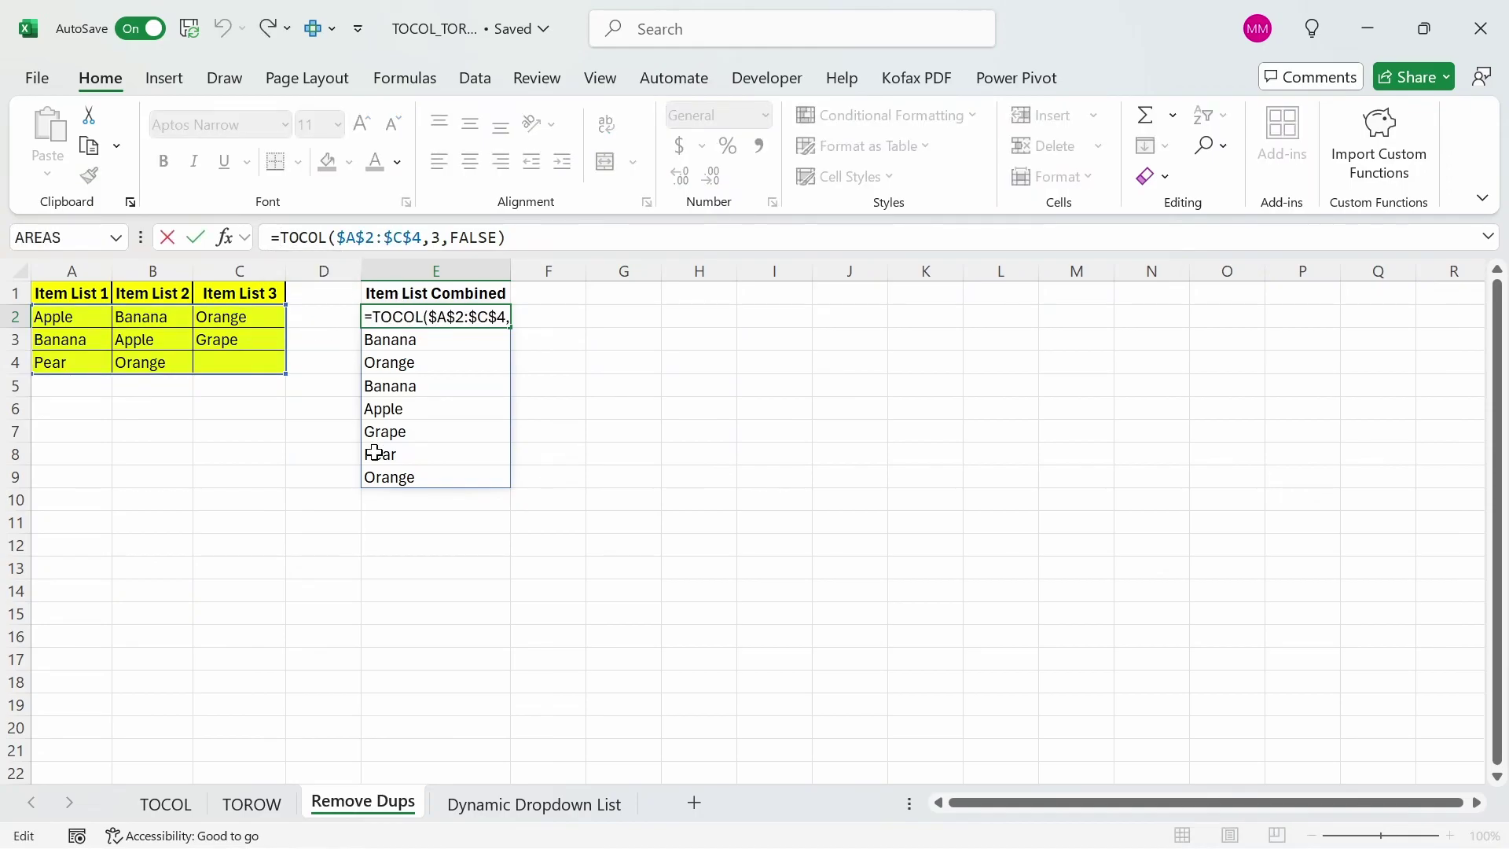
pyautogui.write('u')
pyautogui.write('niq')
pyautogui.press('Tab')
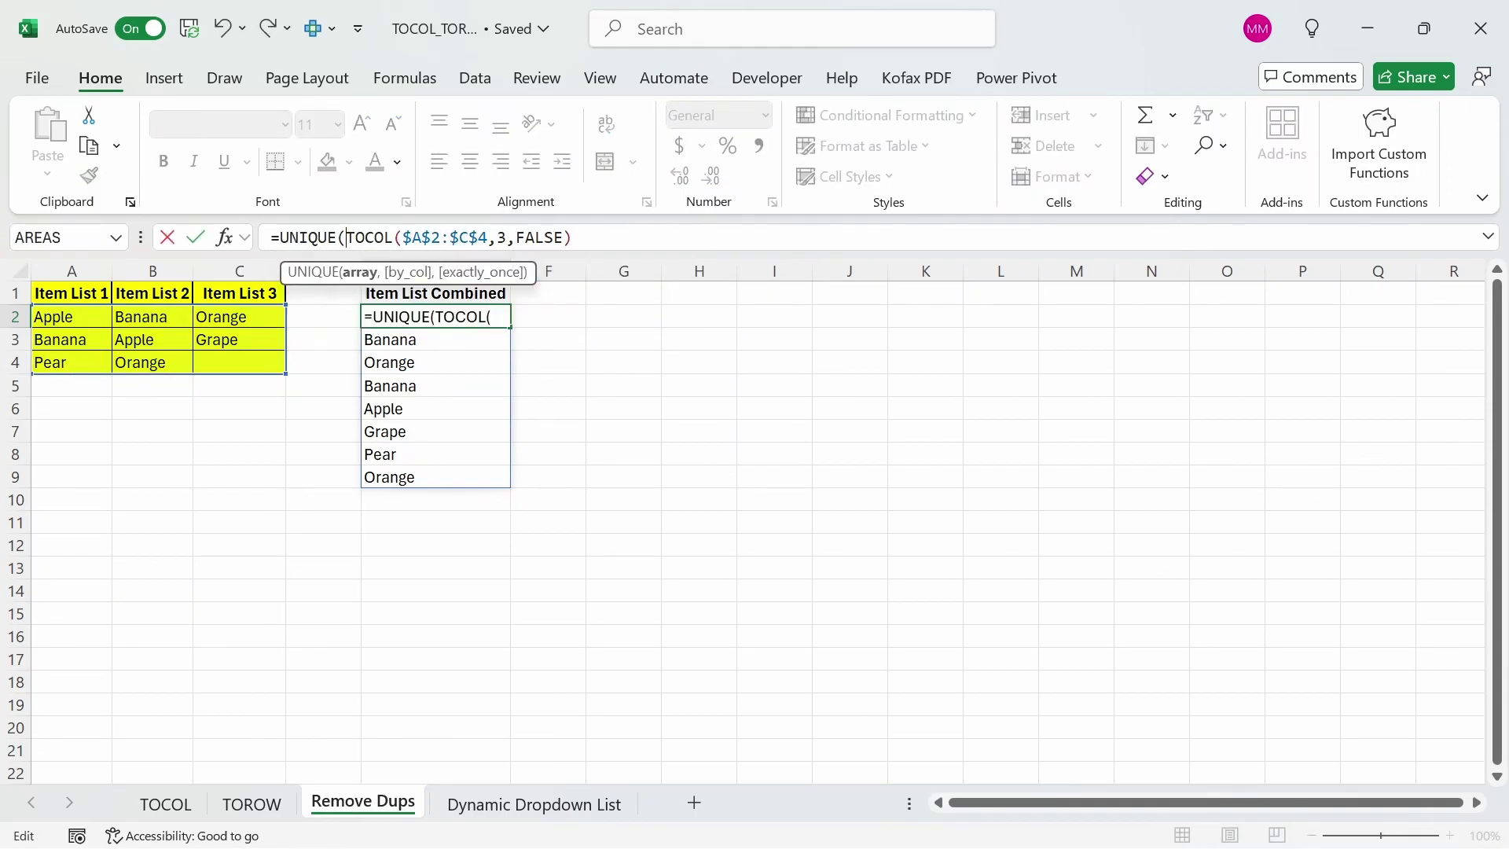
pyautogui.press('End')
pyautogui.write(')')
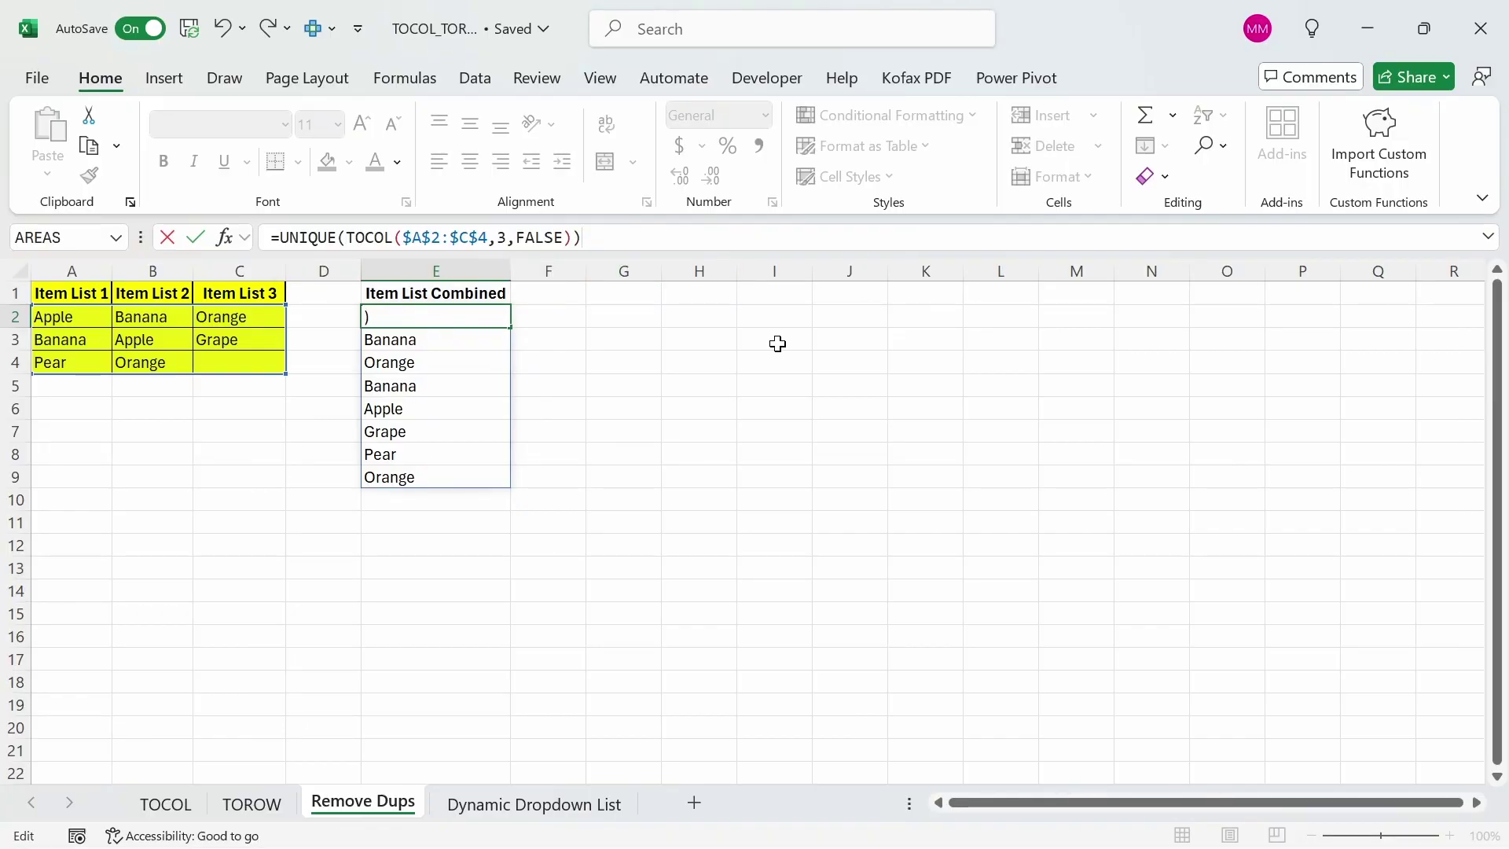
pyautogui.press('Return')
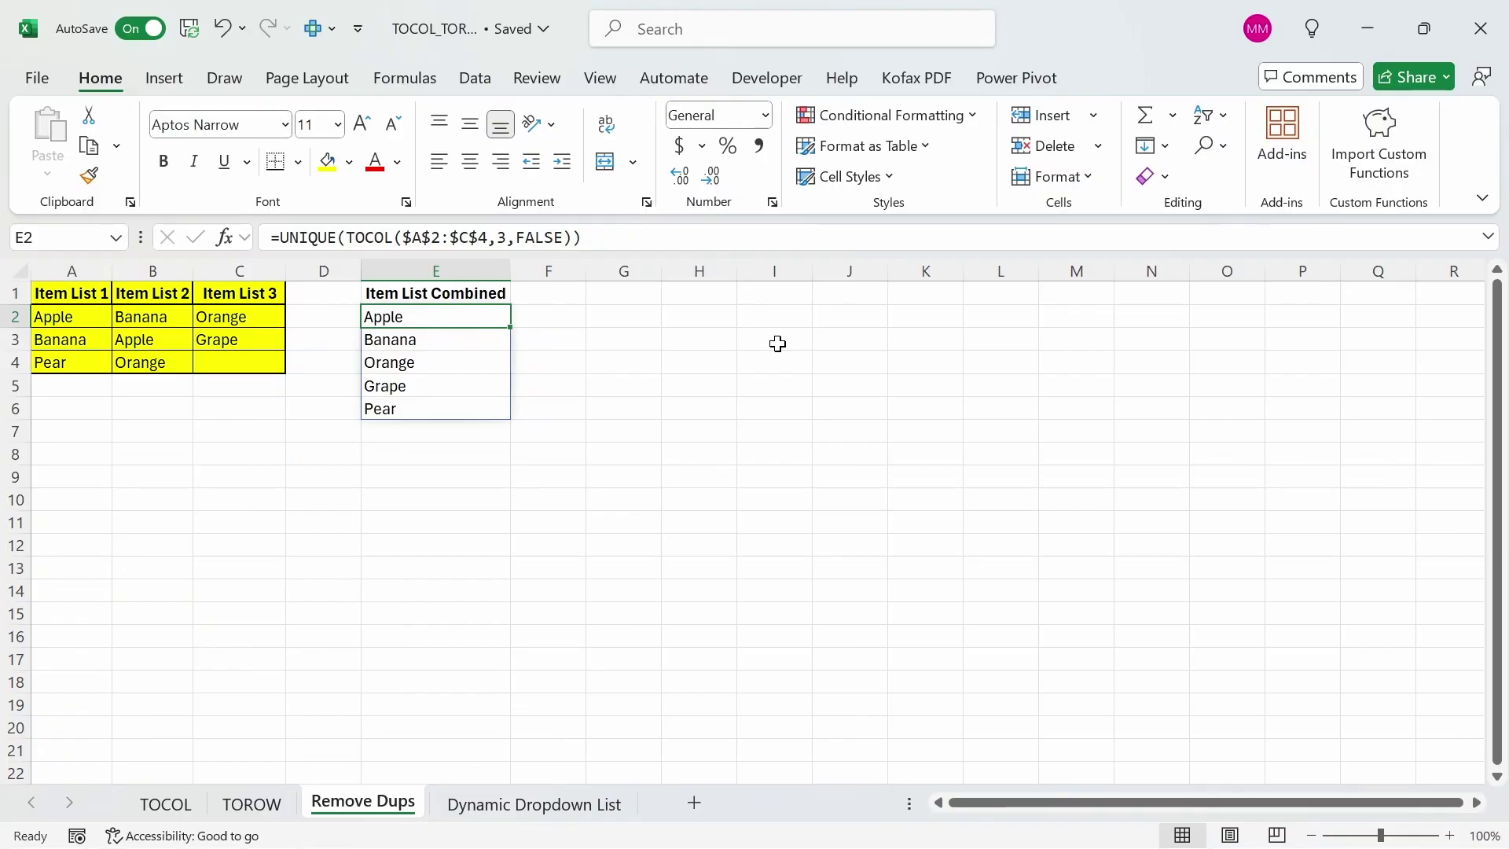
# Enter Watermelon in the empty cell C4 of Item List 3
pyautogui.press('Left')
pyautogui.press('Down')
pyautogui.press('Down')
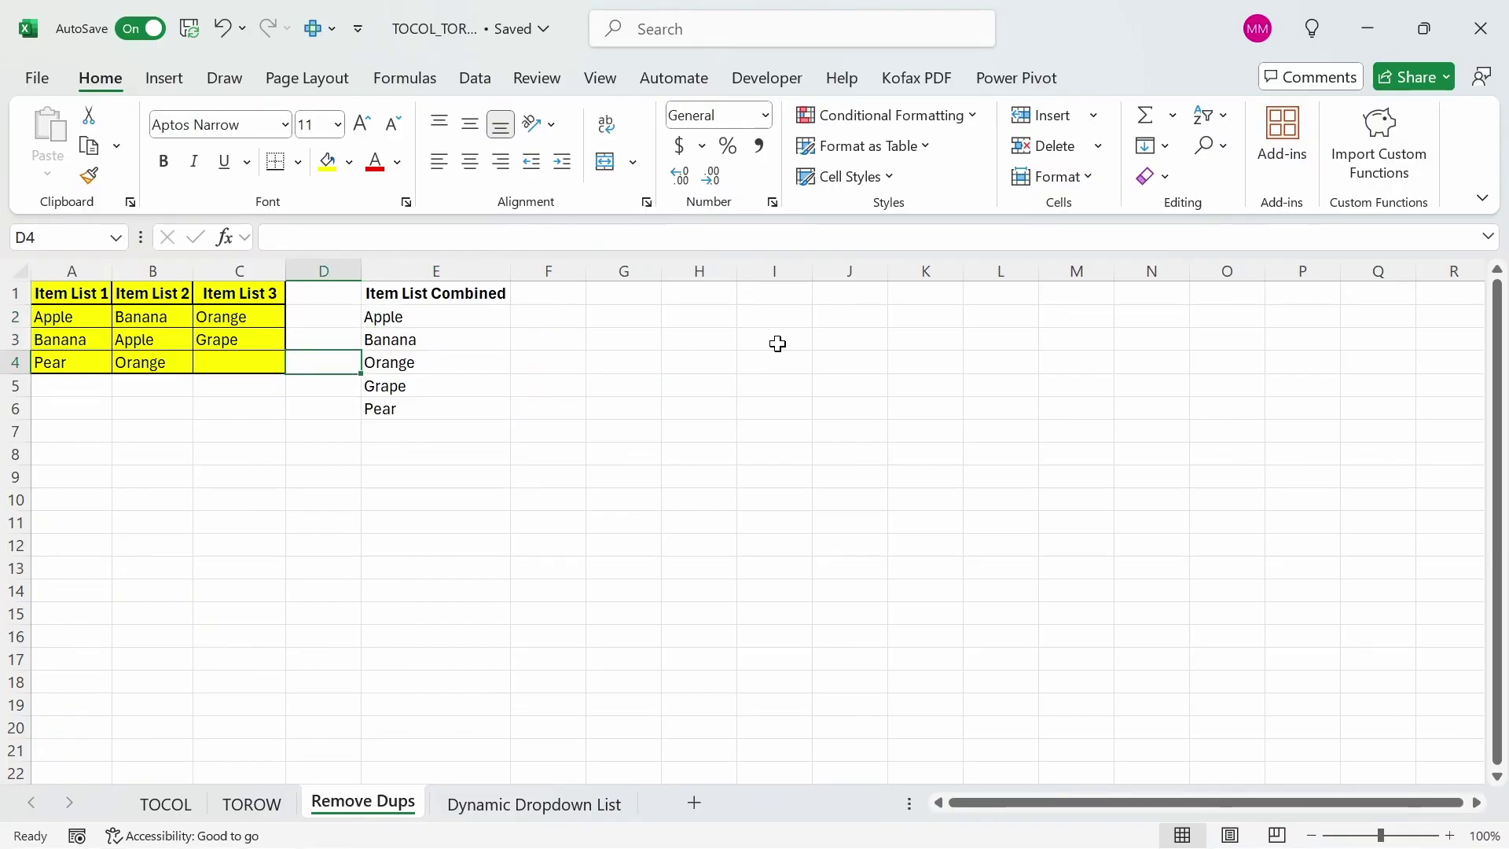
pyautogui.press('Left')
pyautogui.write('Watermelon')
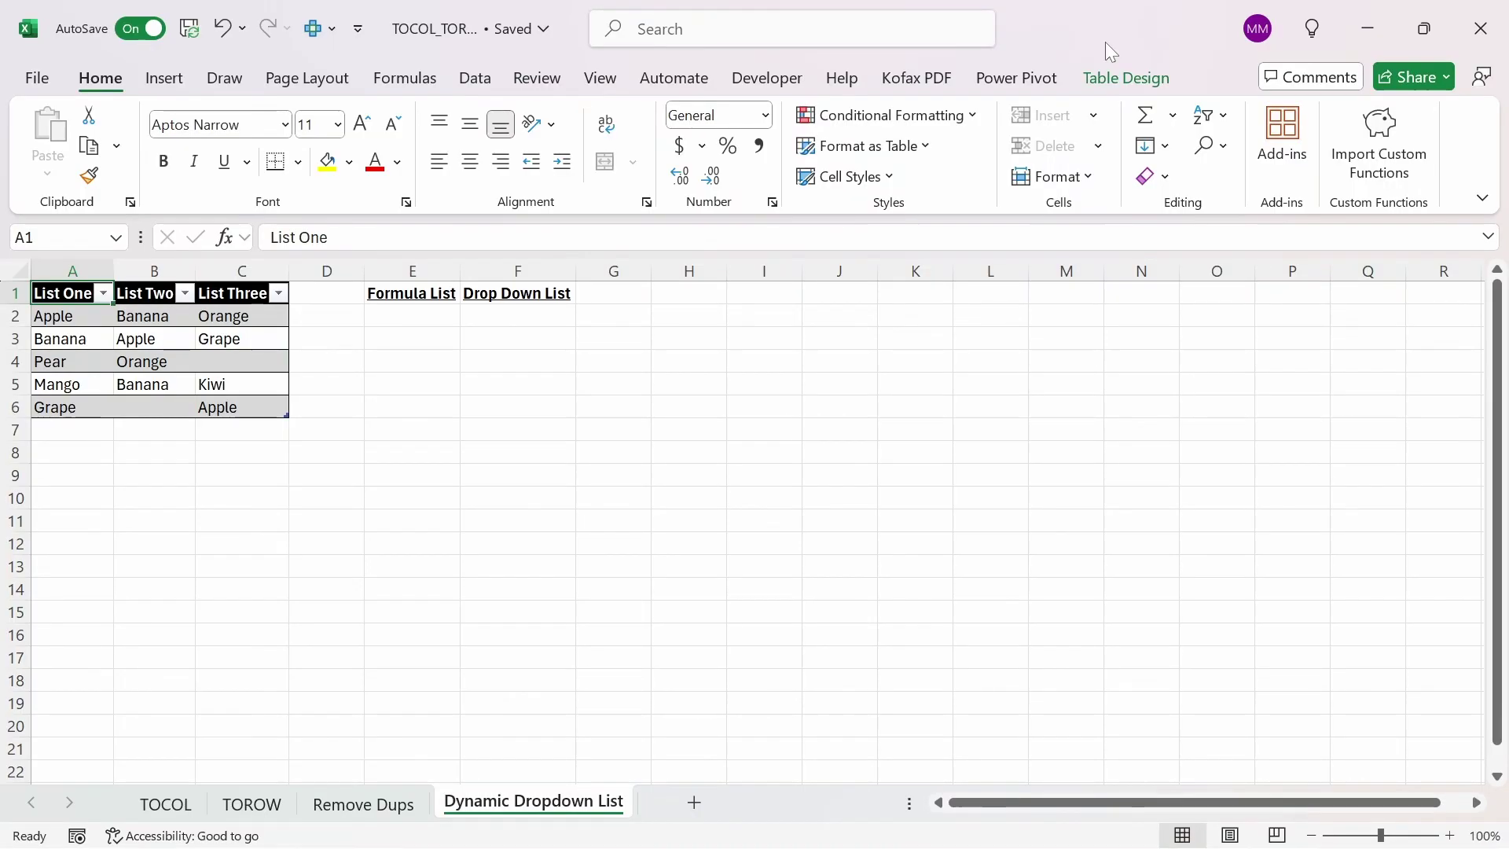
# Enter =TOCOL(fruit_table,3) in E2 under Formula List
pyautogui.press('Down')
pyautogui.press('Right')
pyautogui.press('Right')
pyautogui.press('Right')
pyautogui.press('Right')
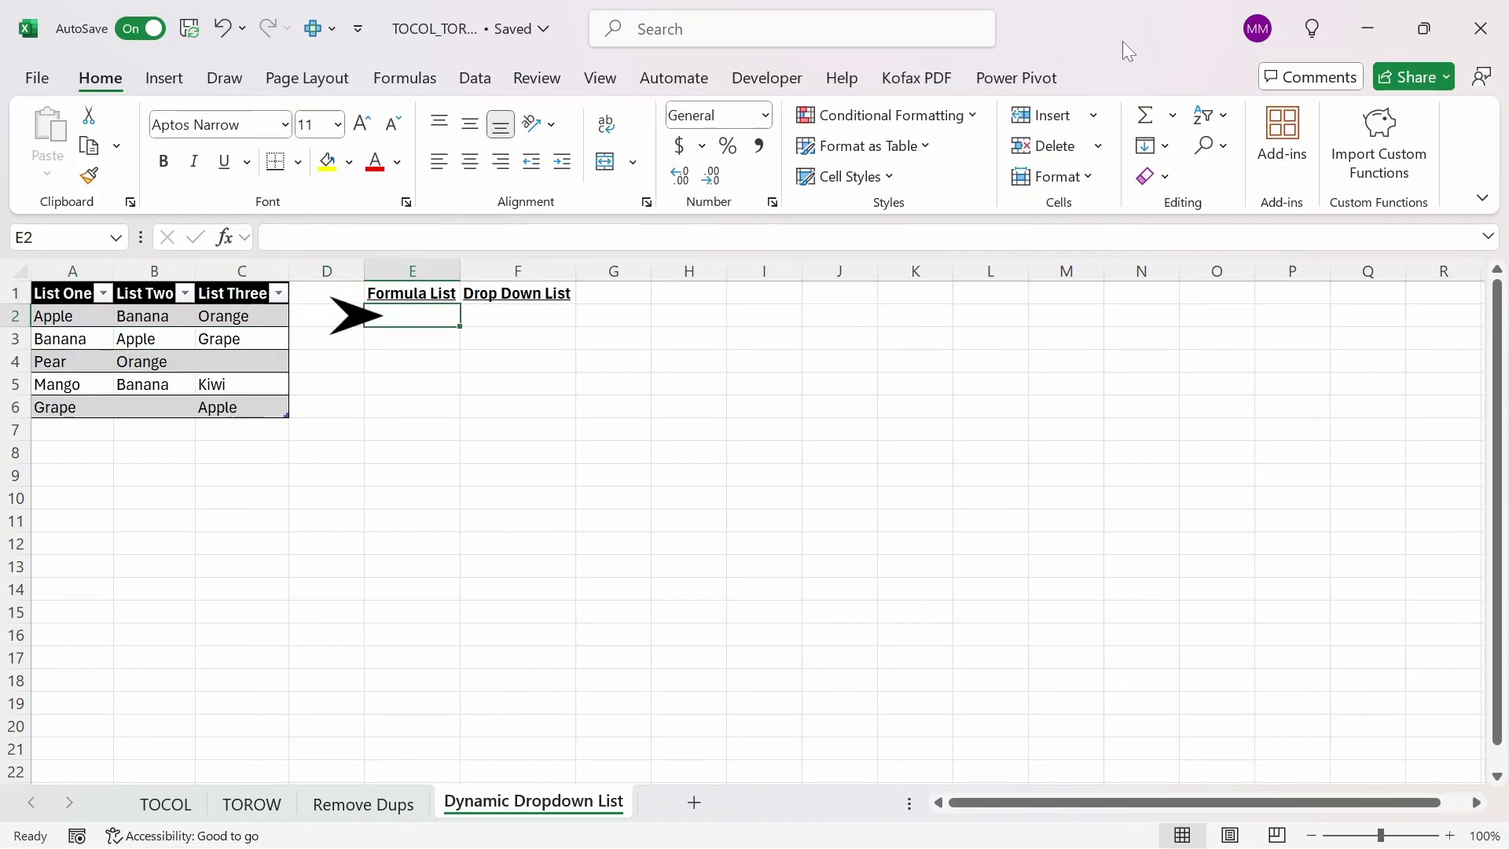
pyautogui.write('=to')
pyautogui.press('Tab')
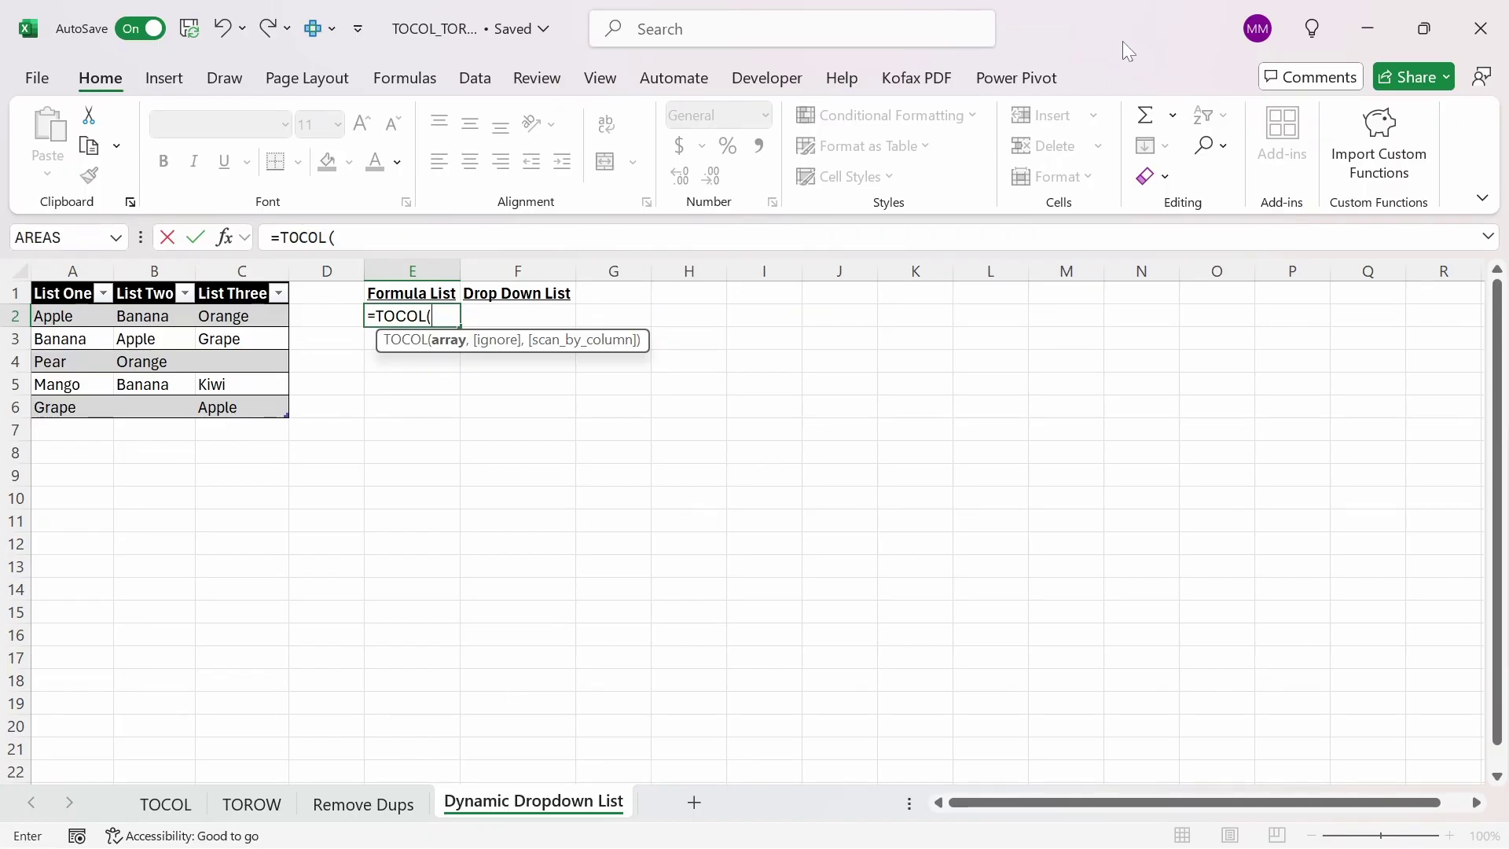
pyautogui.write('fru')
pyautogui.press('Tab')
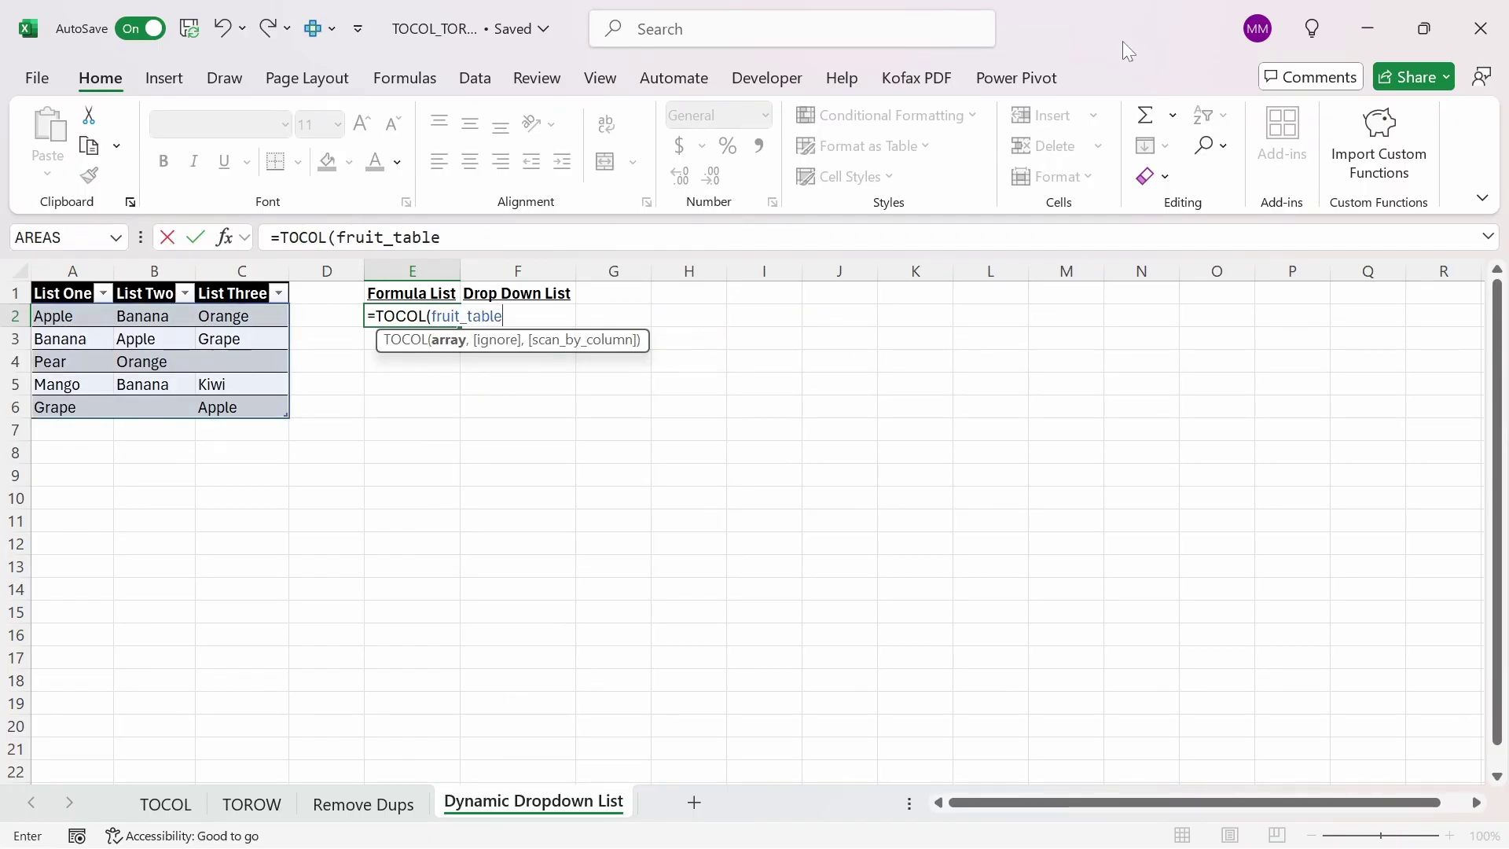
pyautogui.write(',')
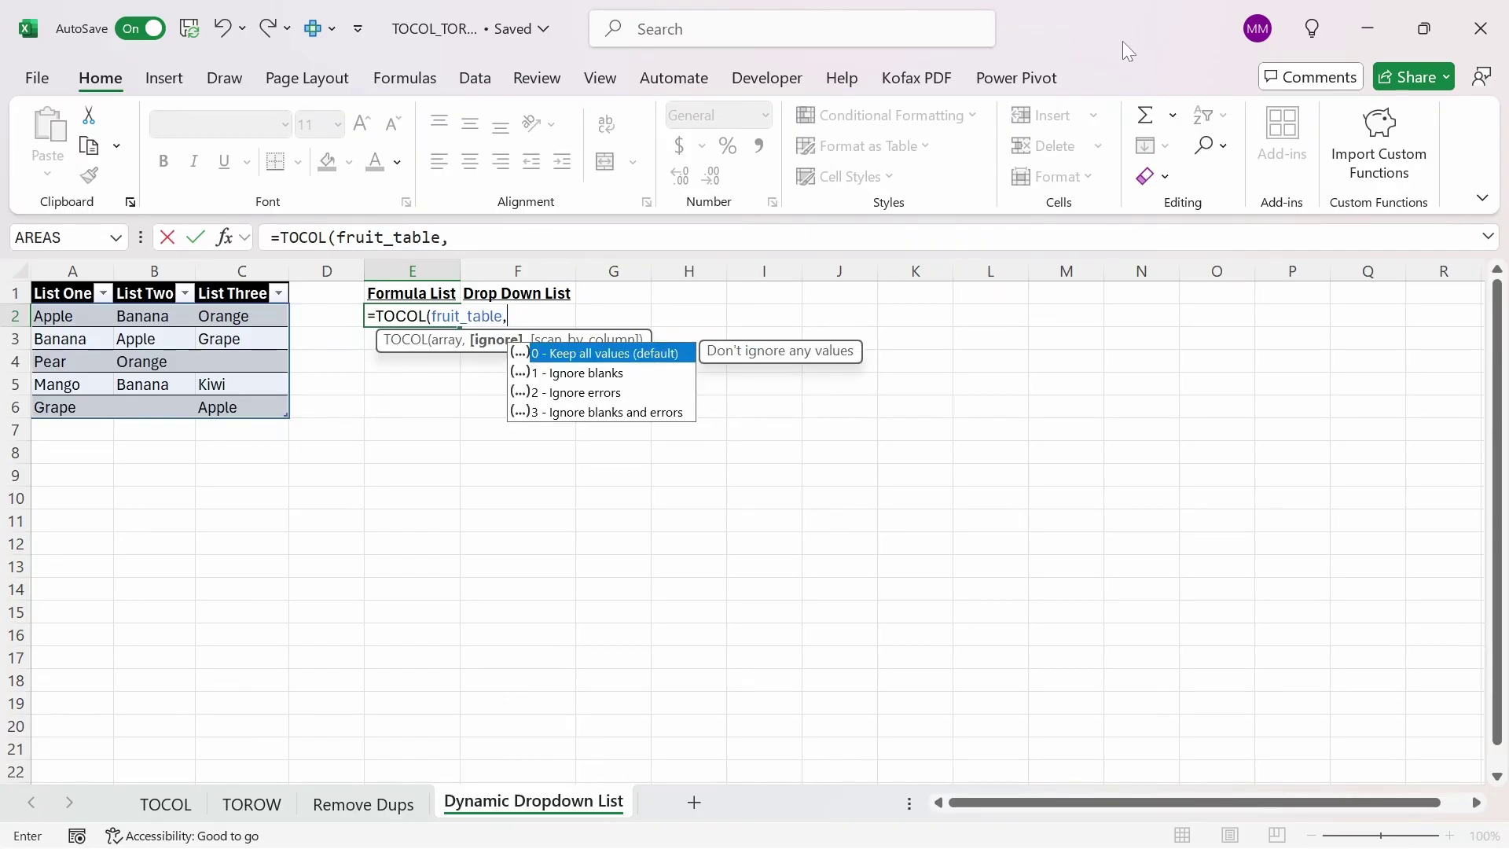
pyautogui.write('3')
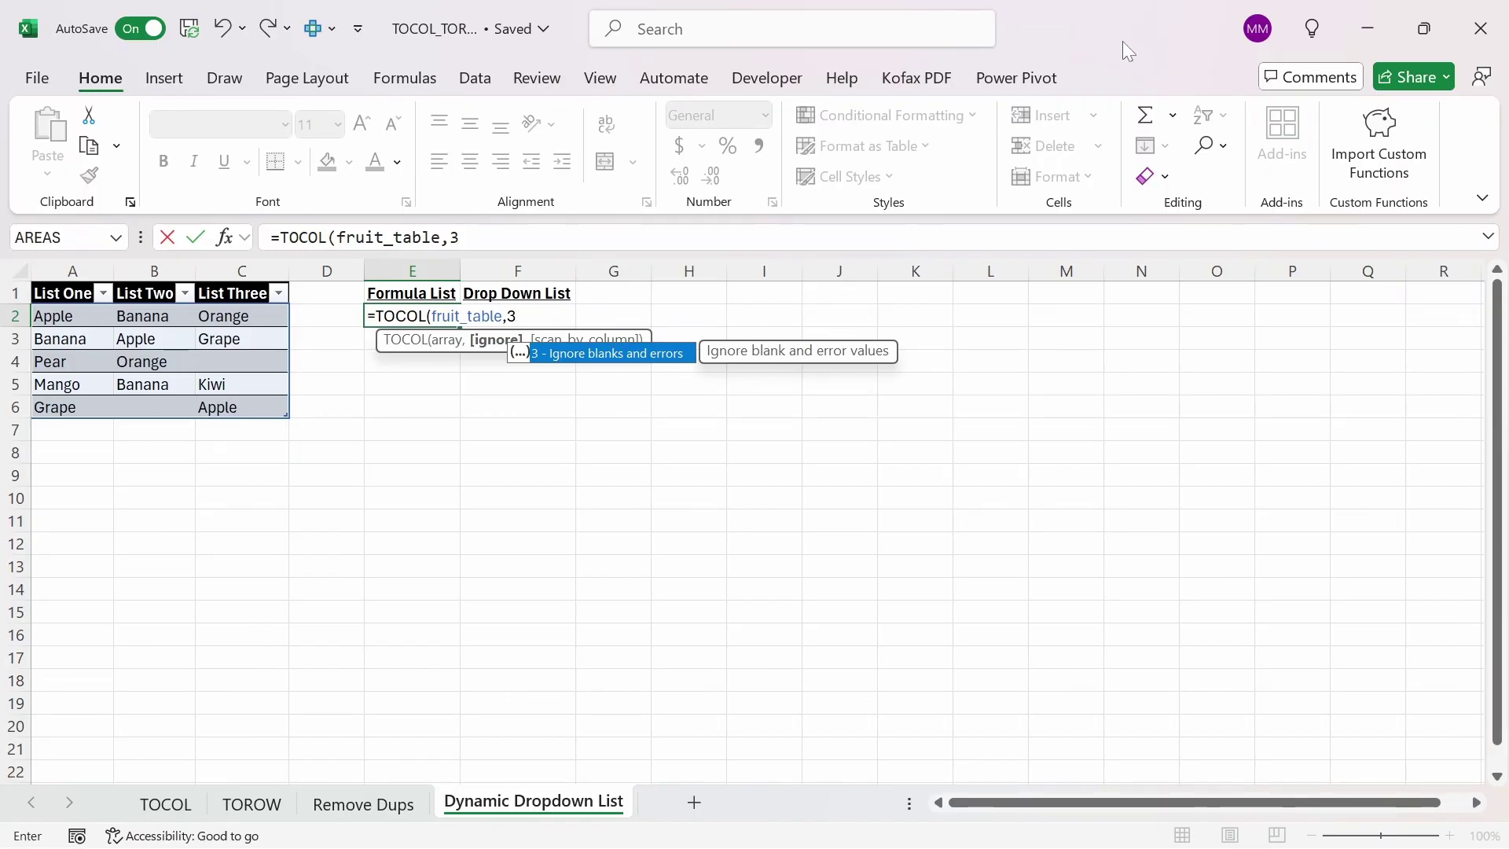
pyautogui.hotkey('ctrl', 'Return')
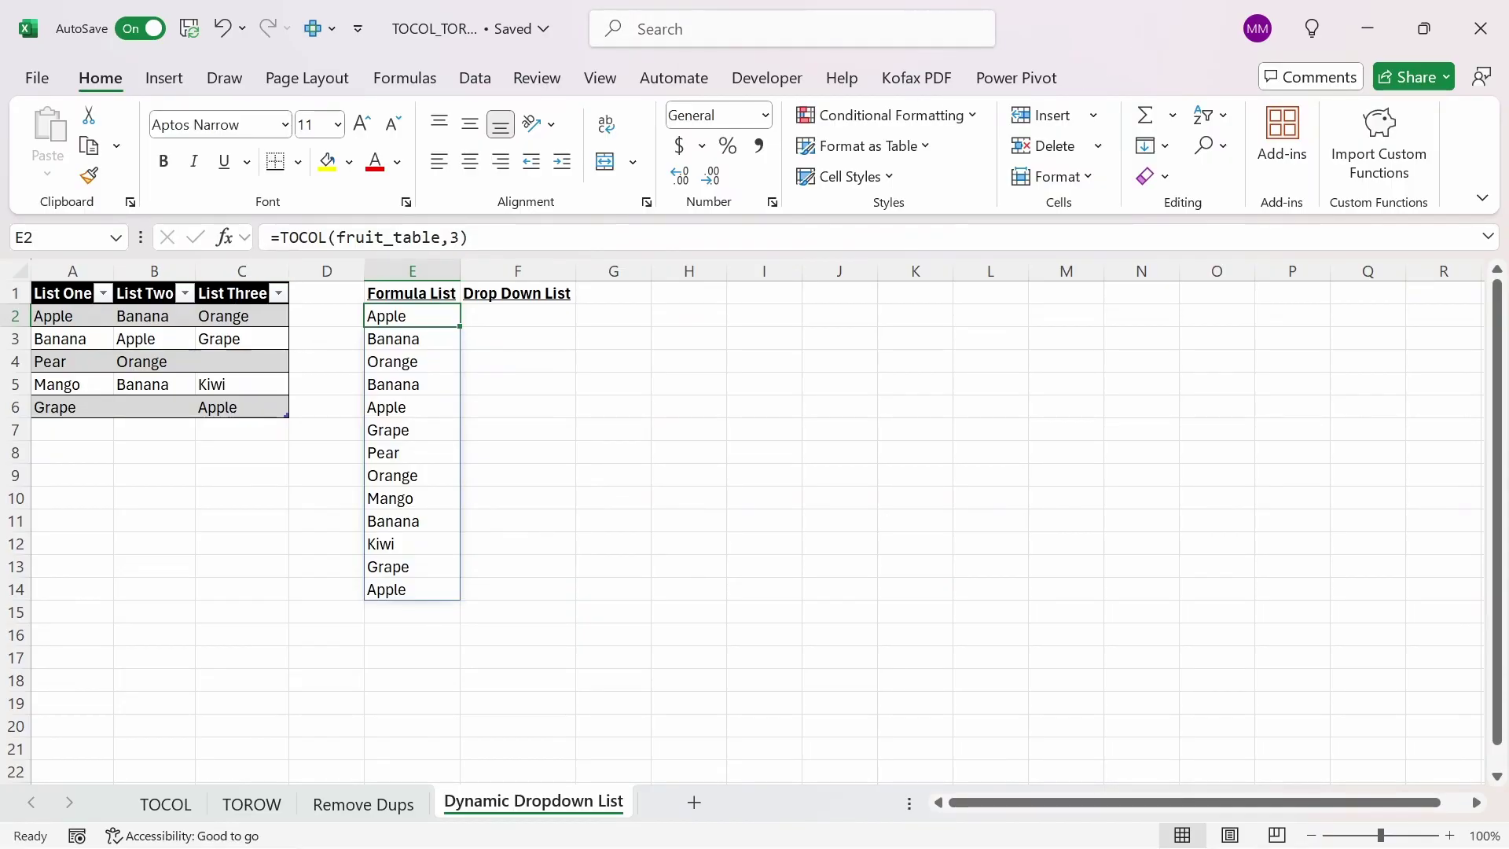
# Wrap the formula as =UNIQUE(TOCOL(fruit_table,3)), listing seven distinct fruits
pyautogui.click(281, 238)
pyautogui.write('UNIQUE(')
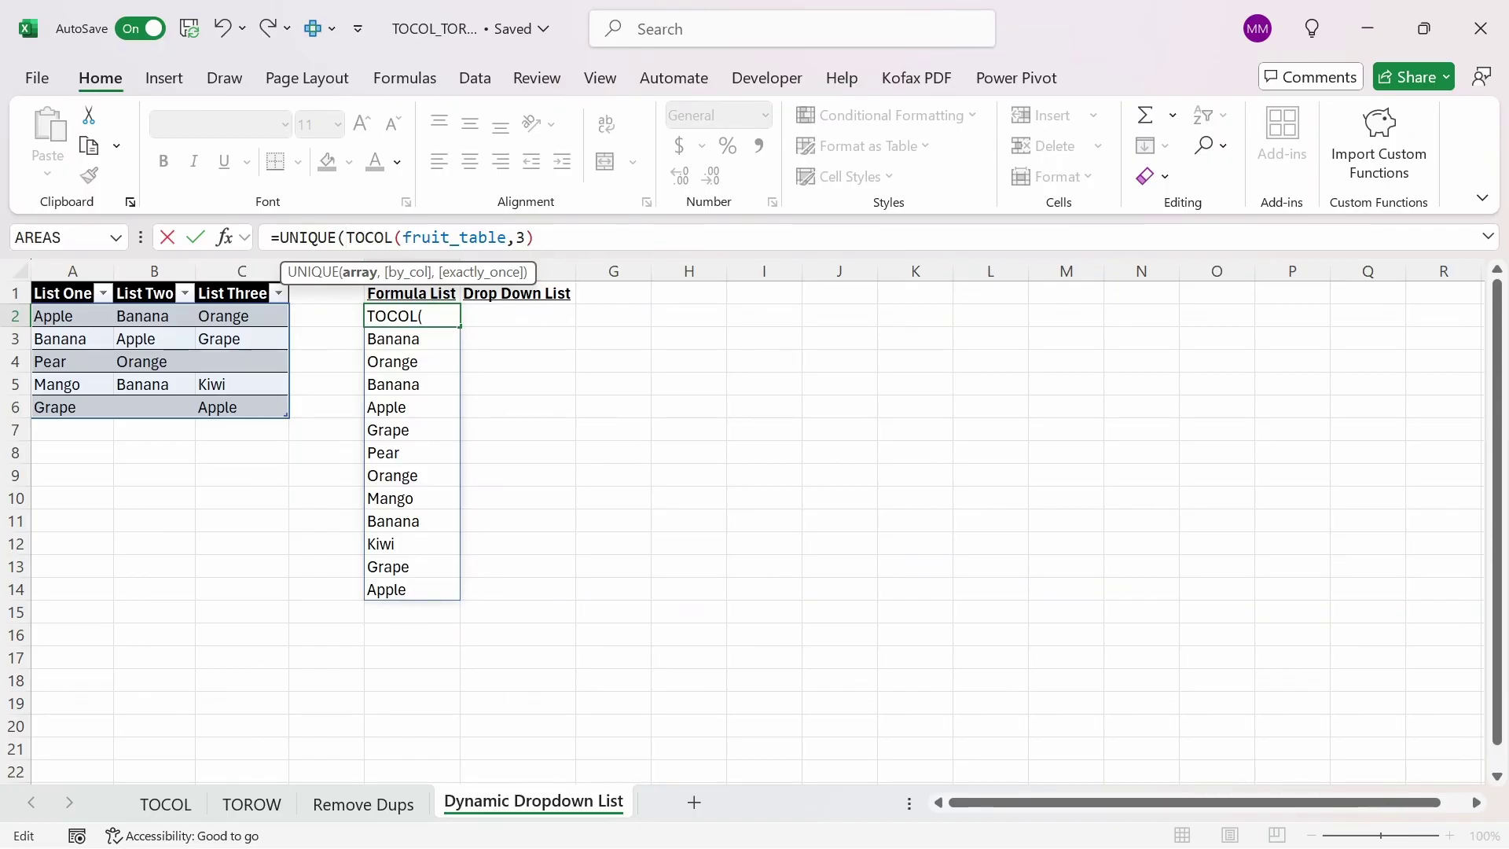
pyautogui.press('End')
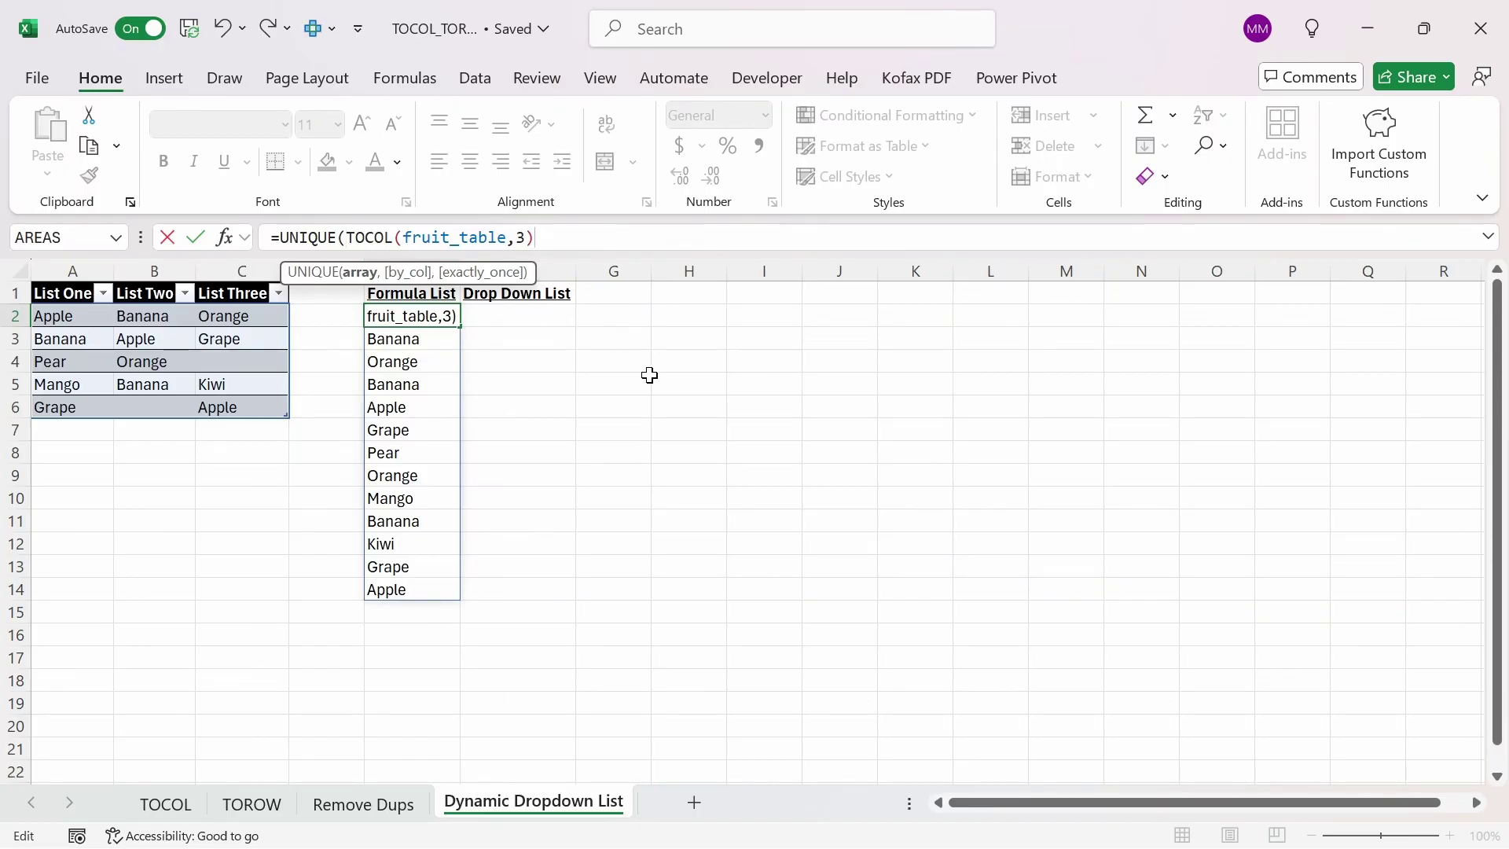
pyautogui.hotkey('ctrl', 'Return')
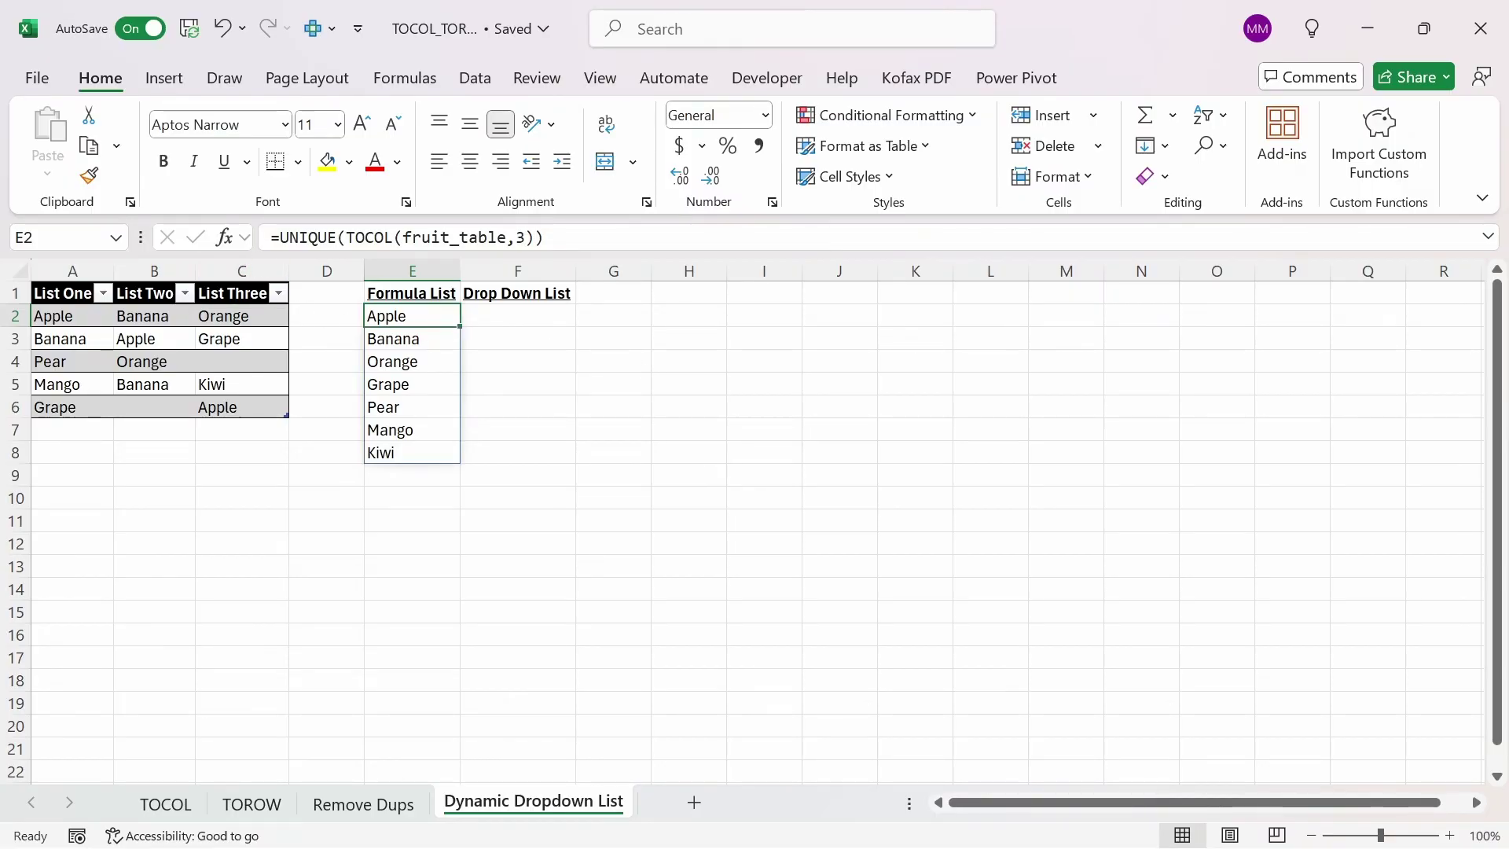
# Wrap the E2 formula as =SORT(UNIQUE(TOCOL(fruit_table,3)),,1) so the fruits list alphabetically, Apple to Pear
pyautogui.click(279, 238)
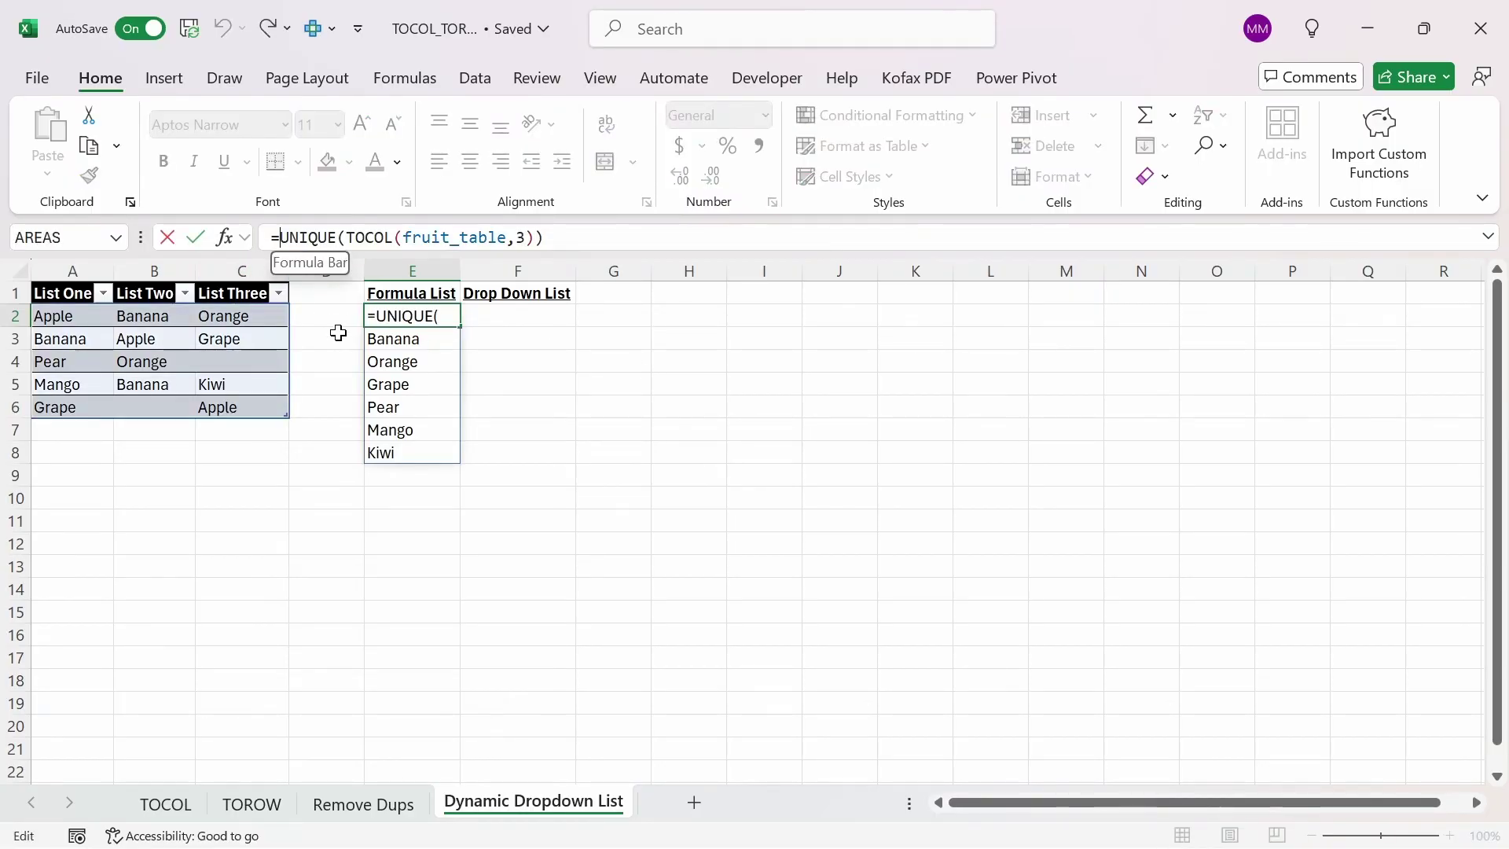
pyautogui.write('so')
pyautogui.press('Tab')
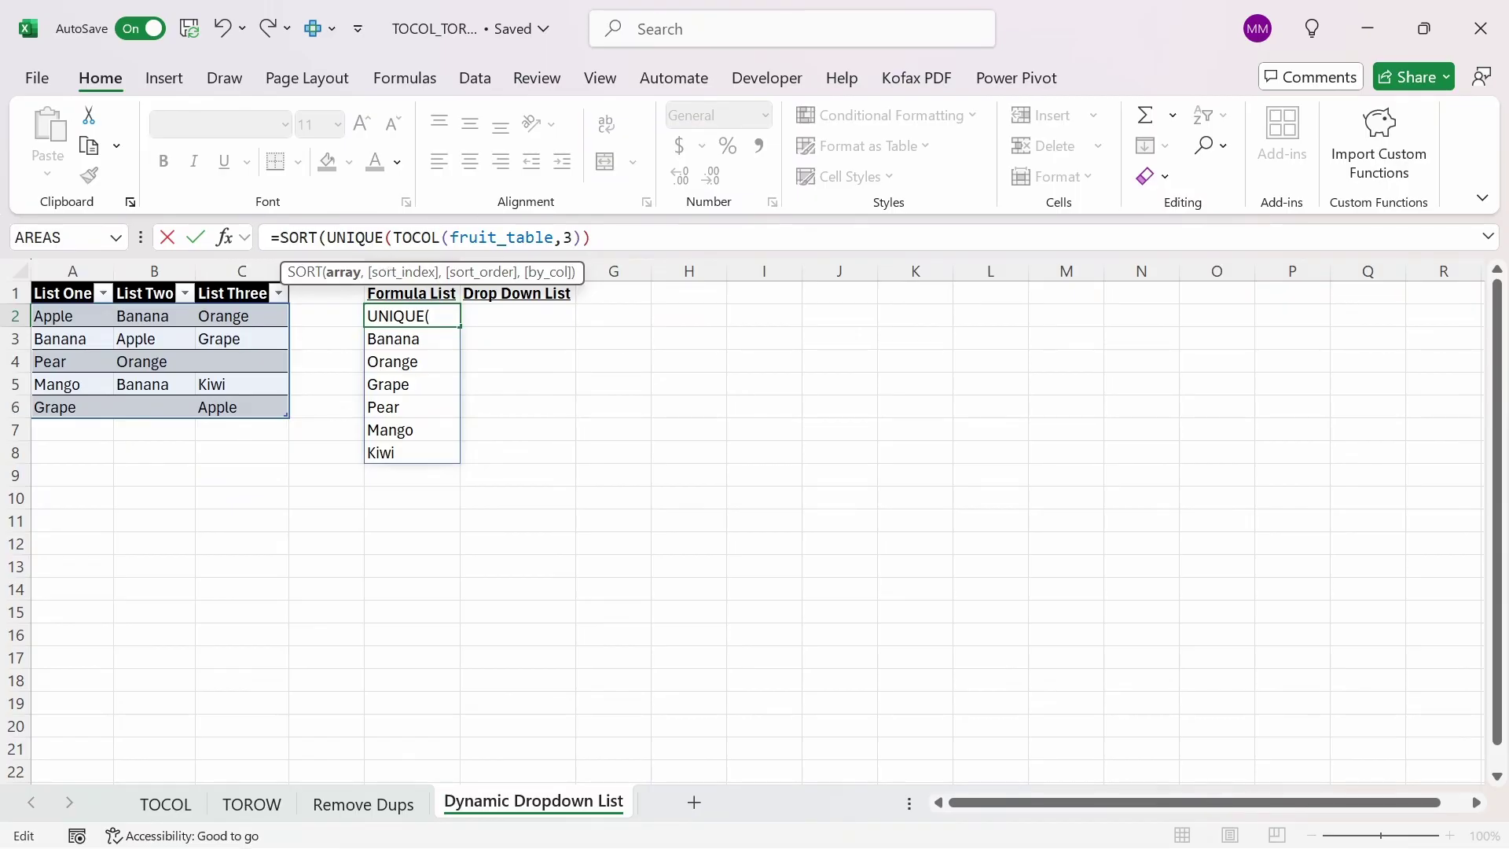
pyautogui.press('End')
pyautogui.write(',')
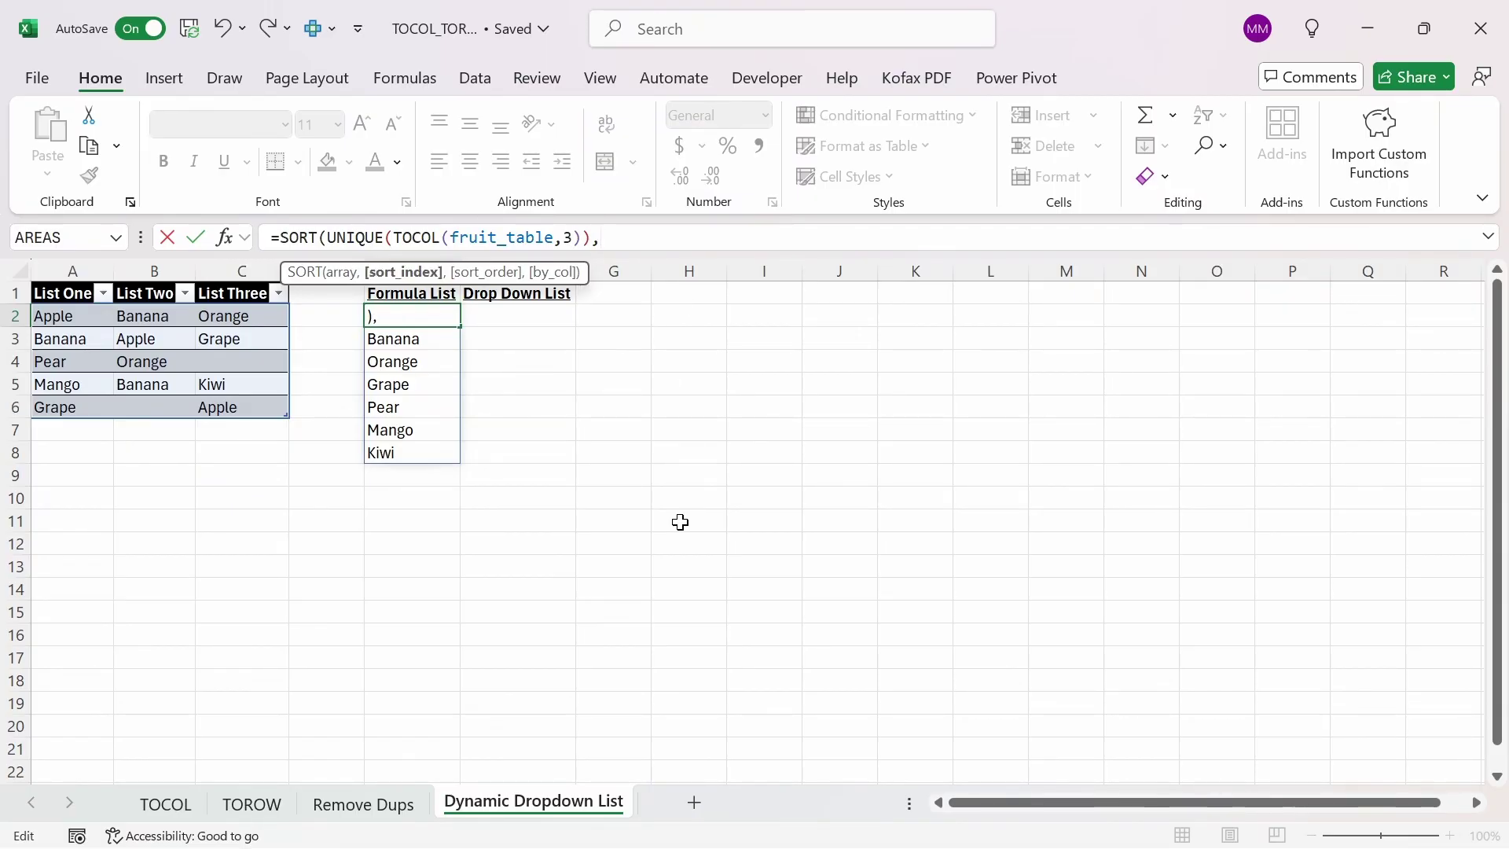
pyautogui.write(',')
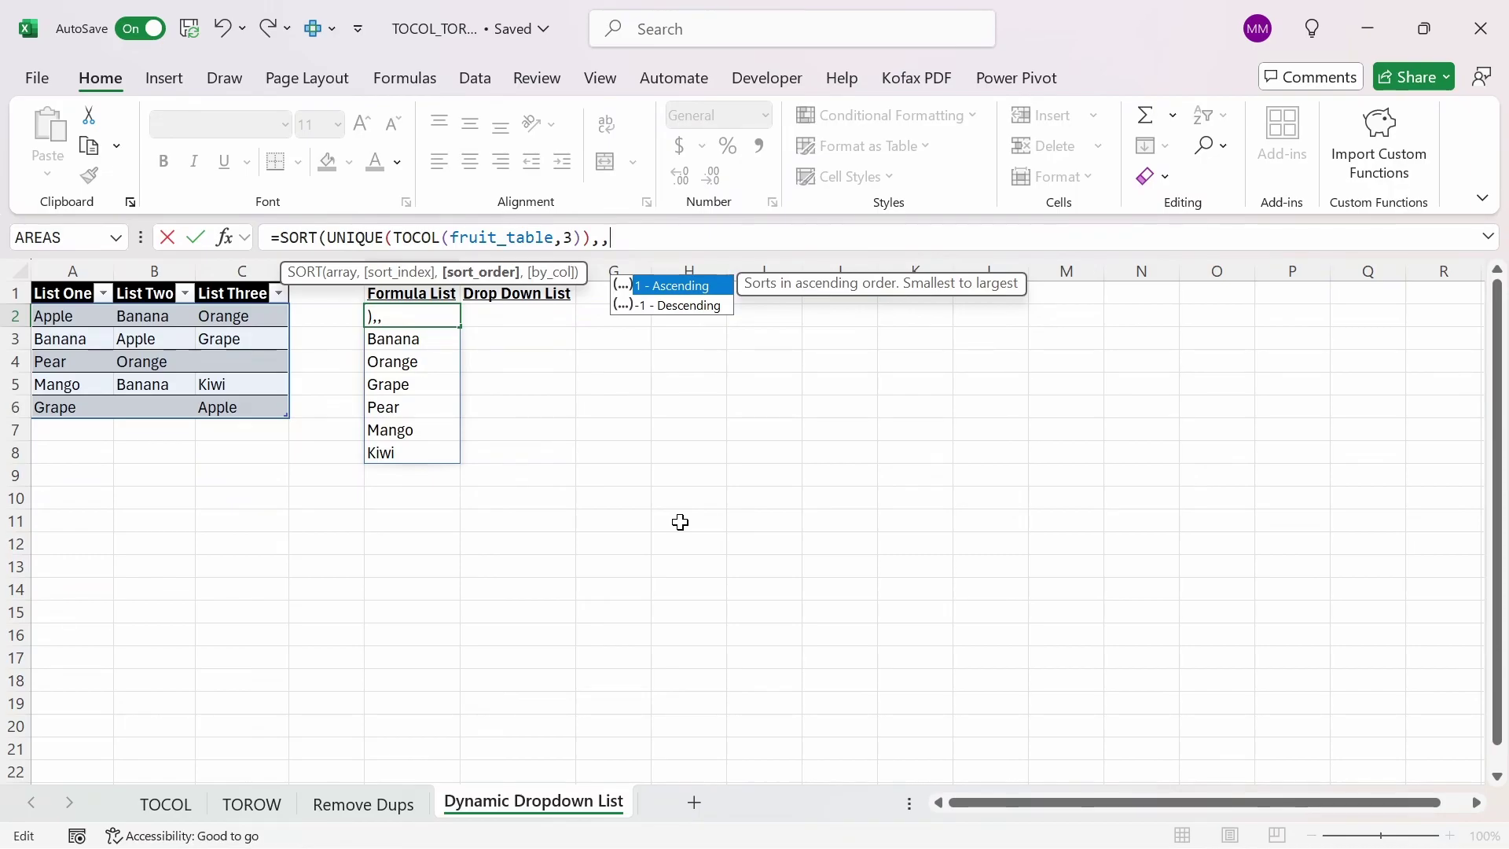
pyautogui.write('1)')
pyautogui.press('Return')
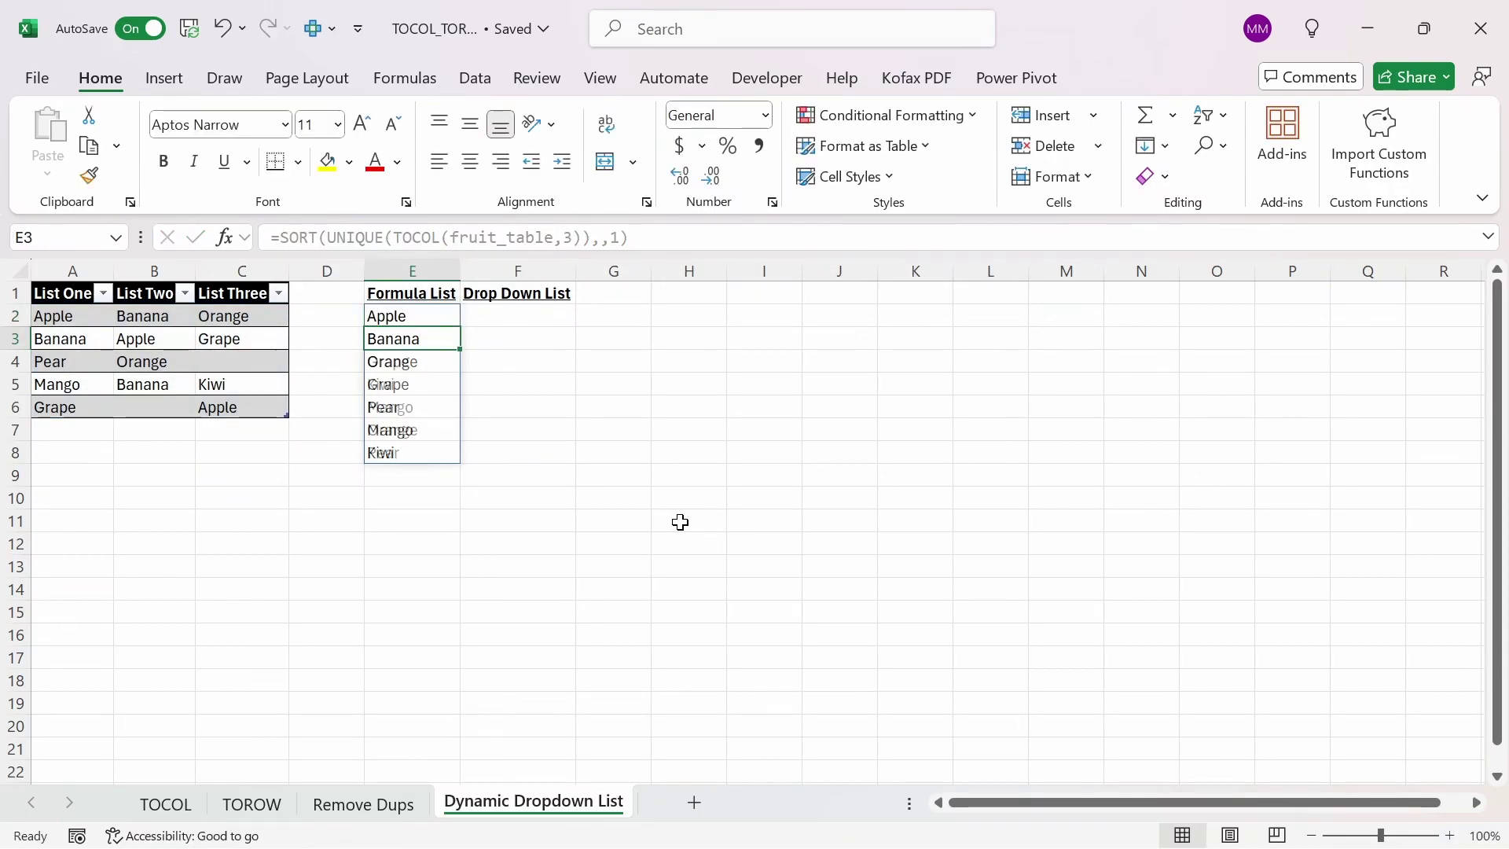
pyautogui.press('Up')
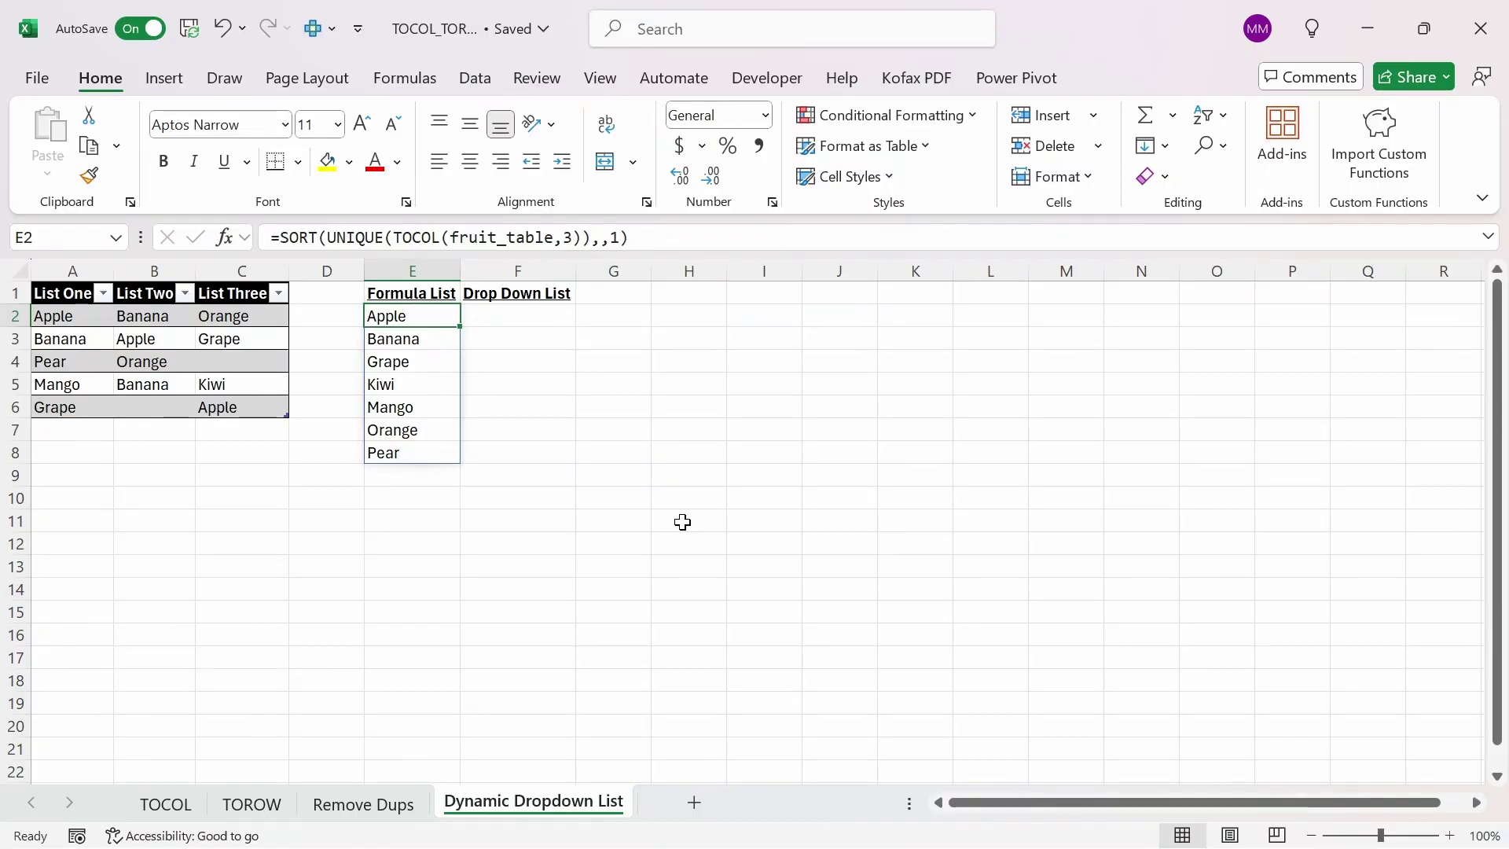
# Give cell F2 List data validation with source =$E$2#, the spilled Formula List
pyautogui.press('Right')
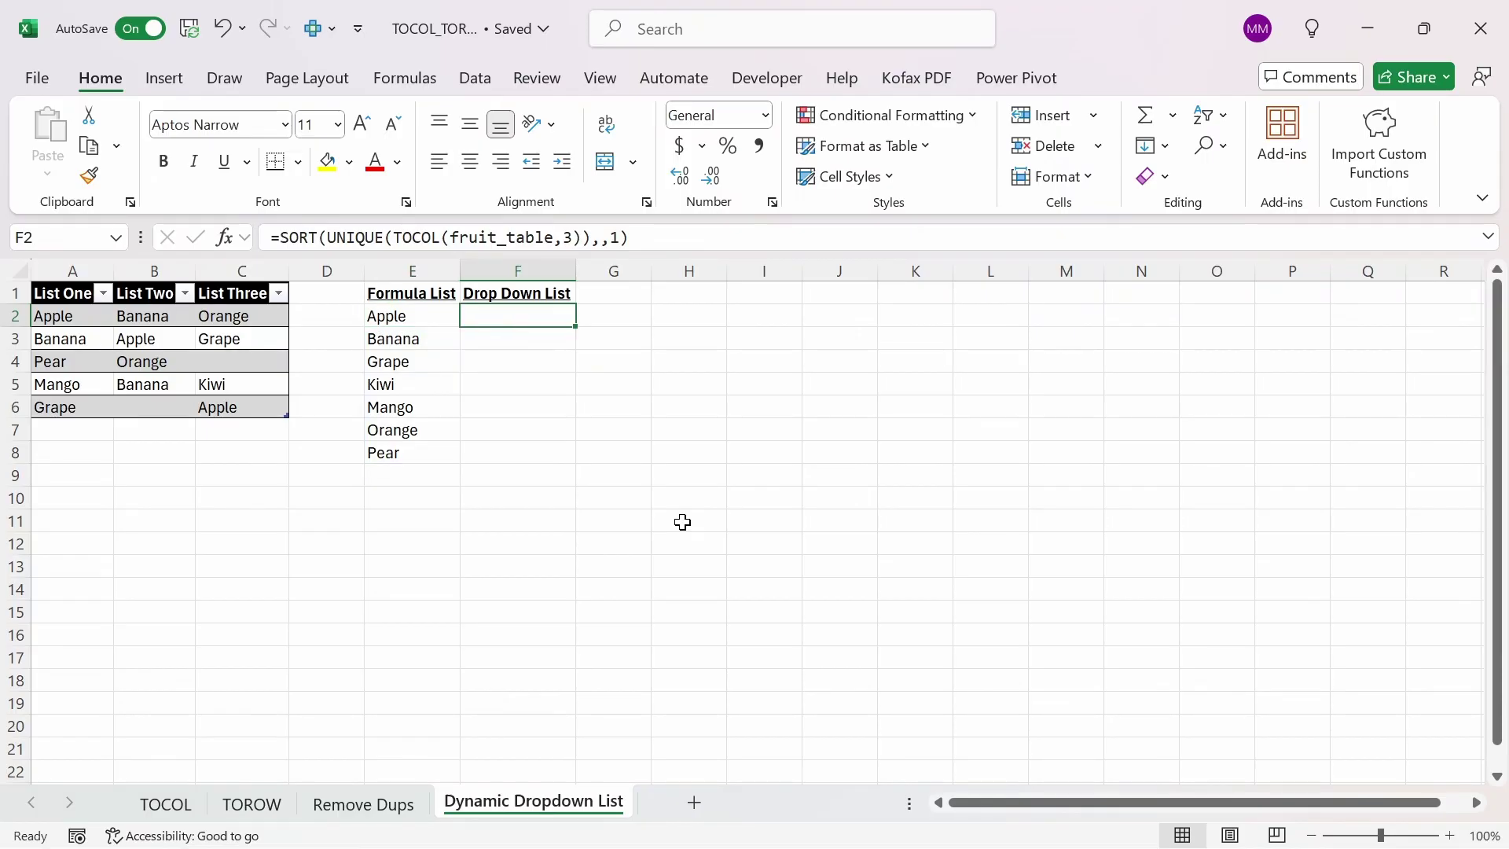
pyautogui.click(488, 81)
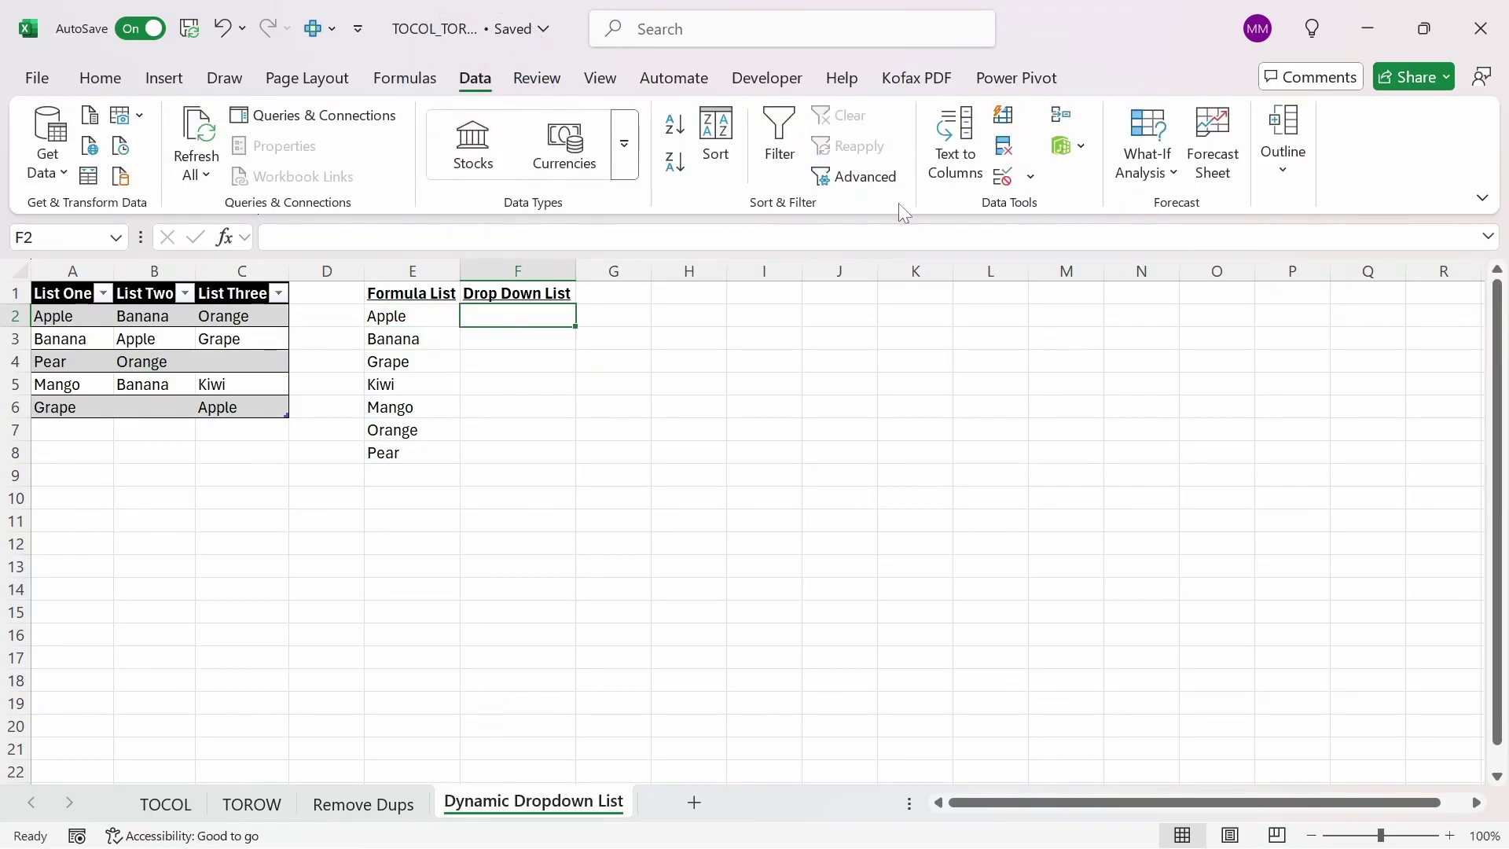
pyautogui.click(1030, 178)
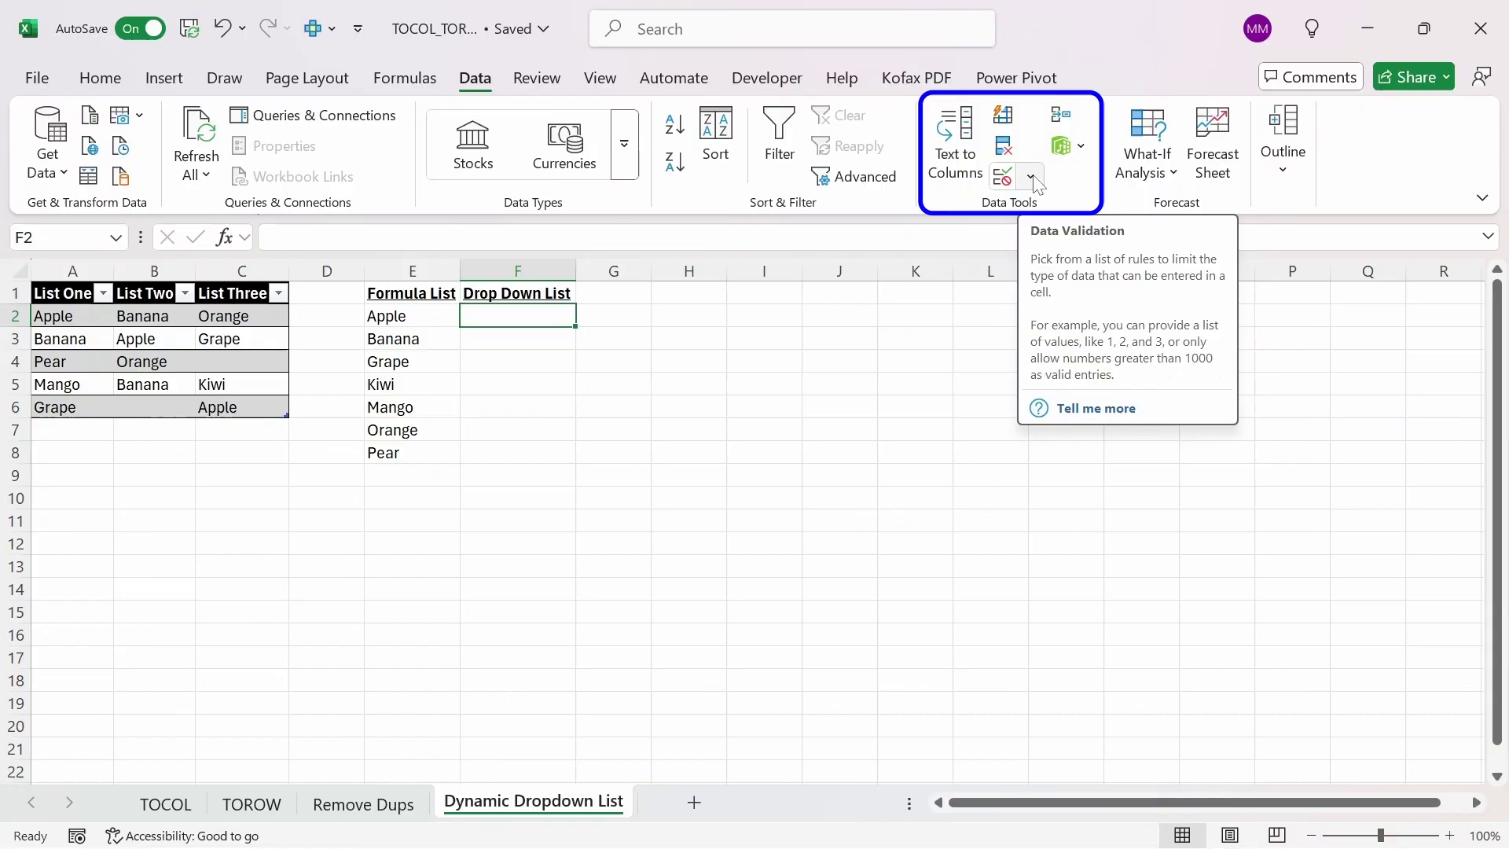
pyautogui.click(1031, 179)
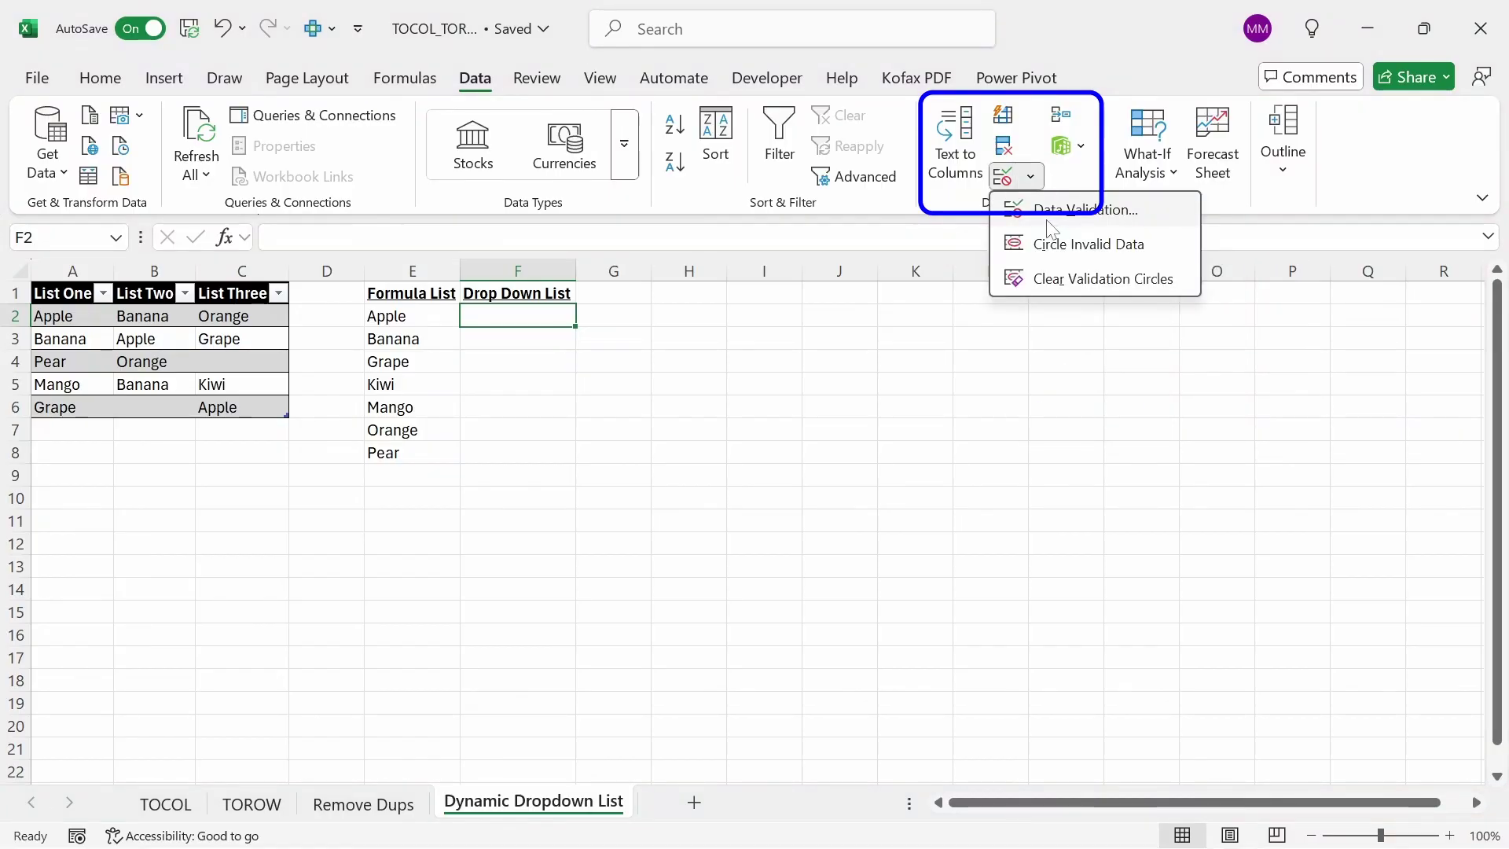
pyautogui.click(1075, 209)
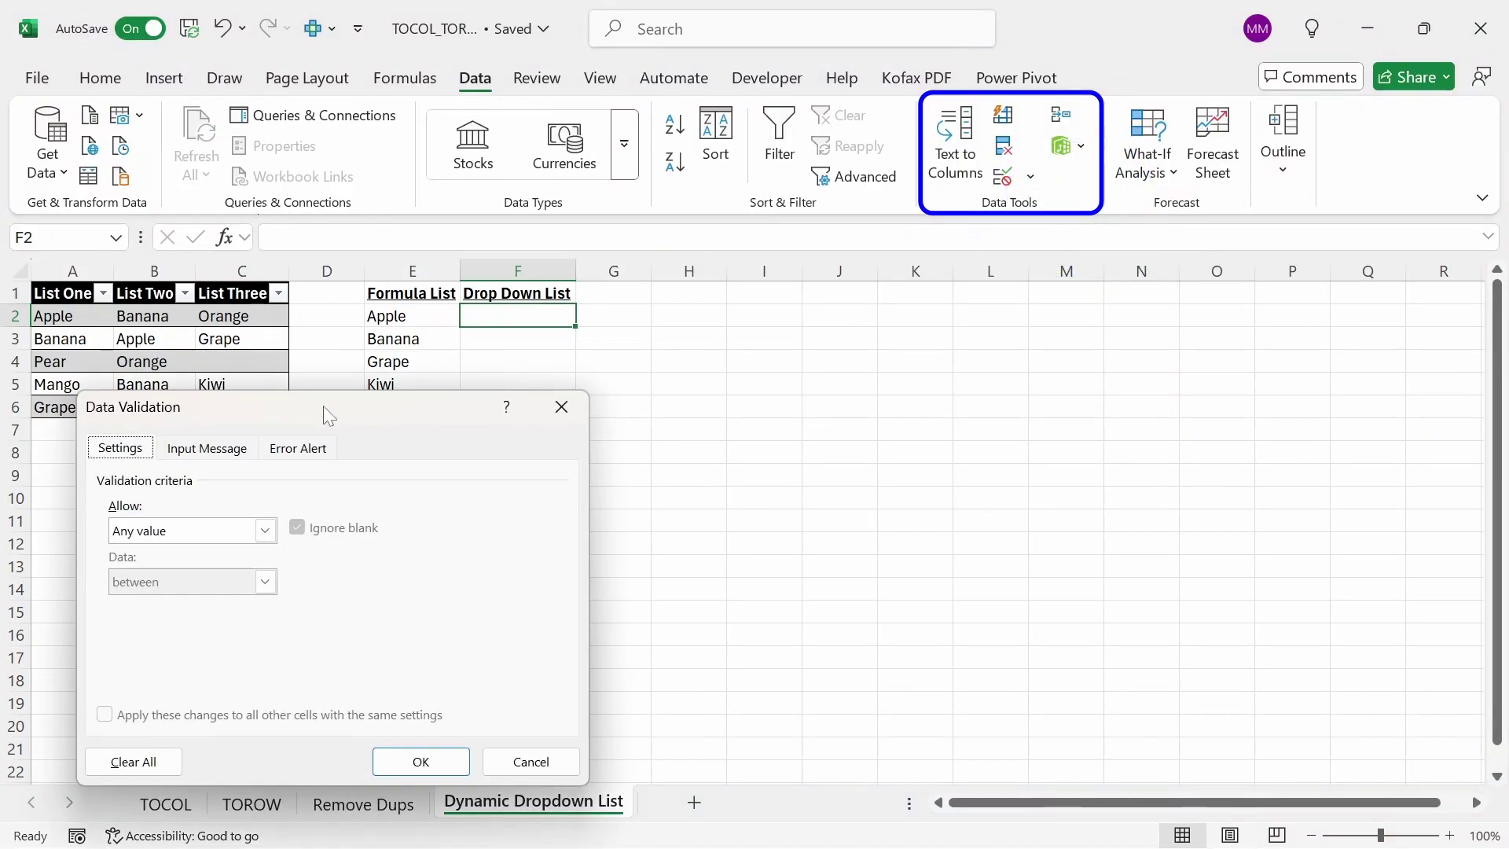
pyautogui.moveTo(323, 414); pyautogui.dragTo(886, 289)
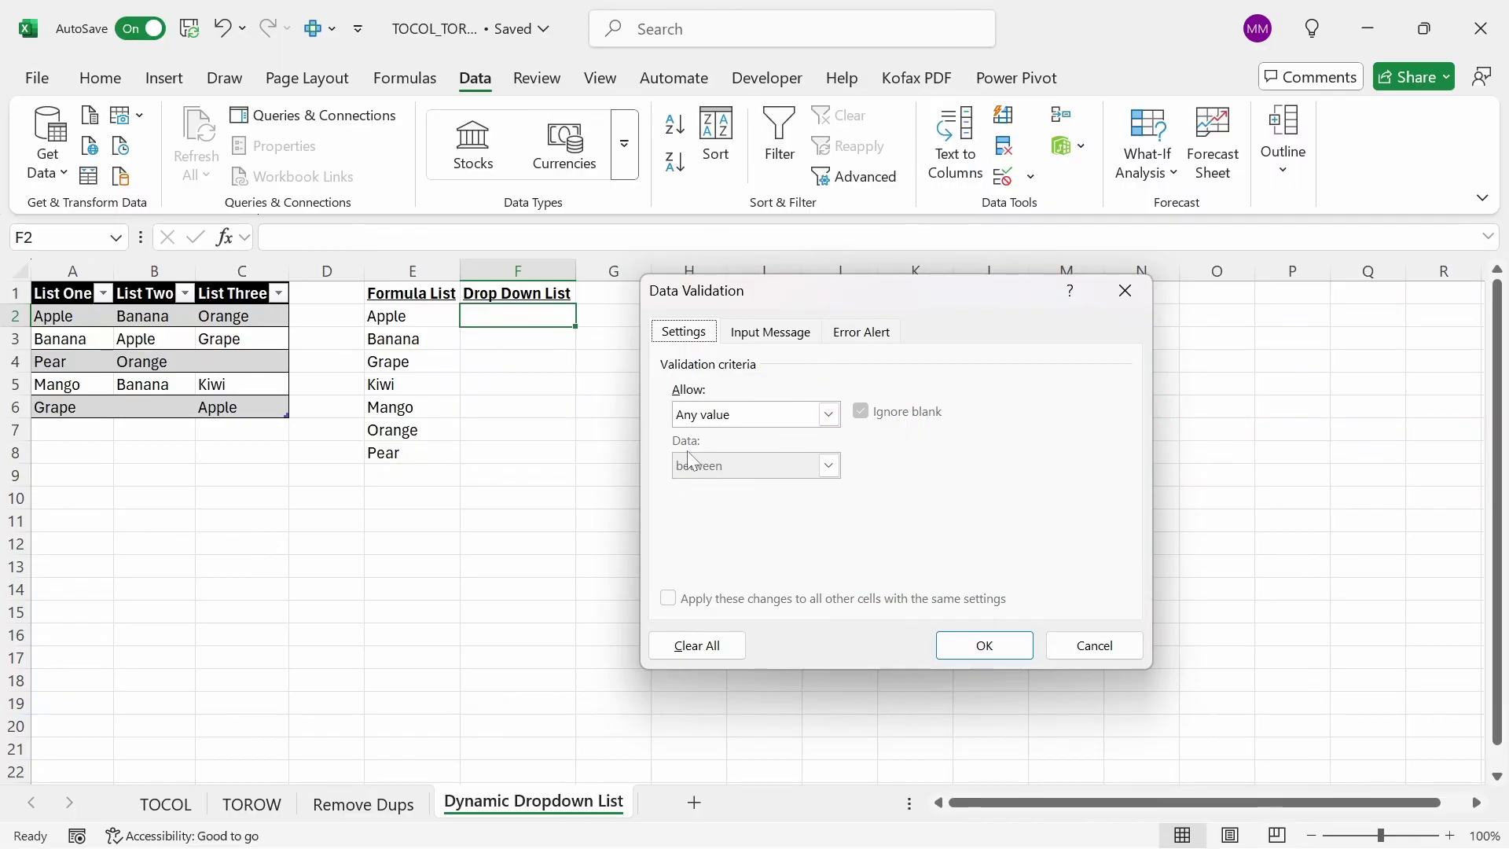
pyautogui.click(717, 423)
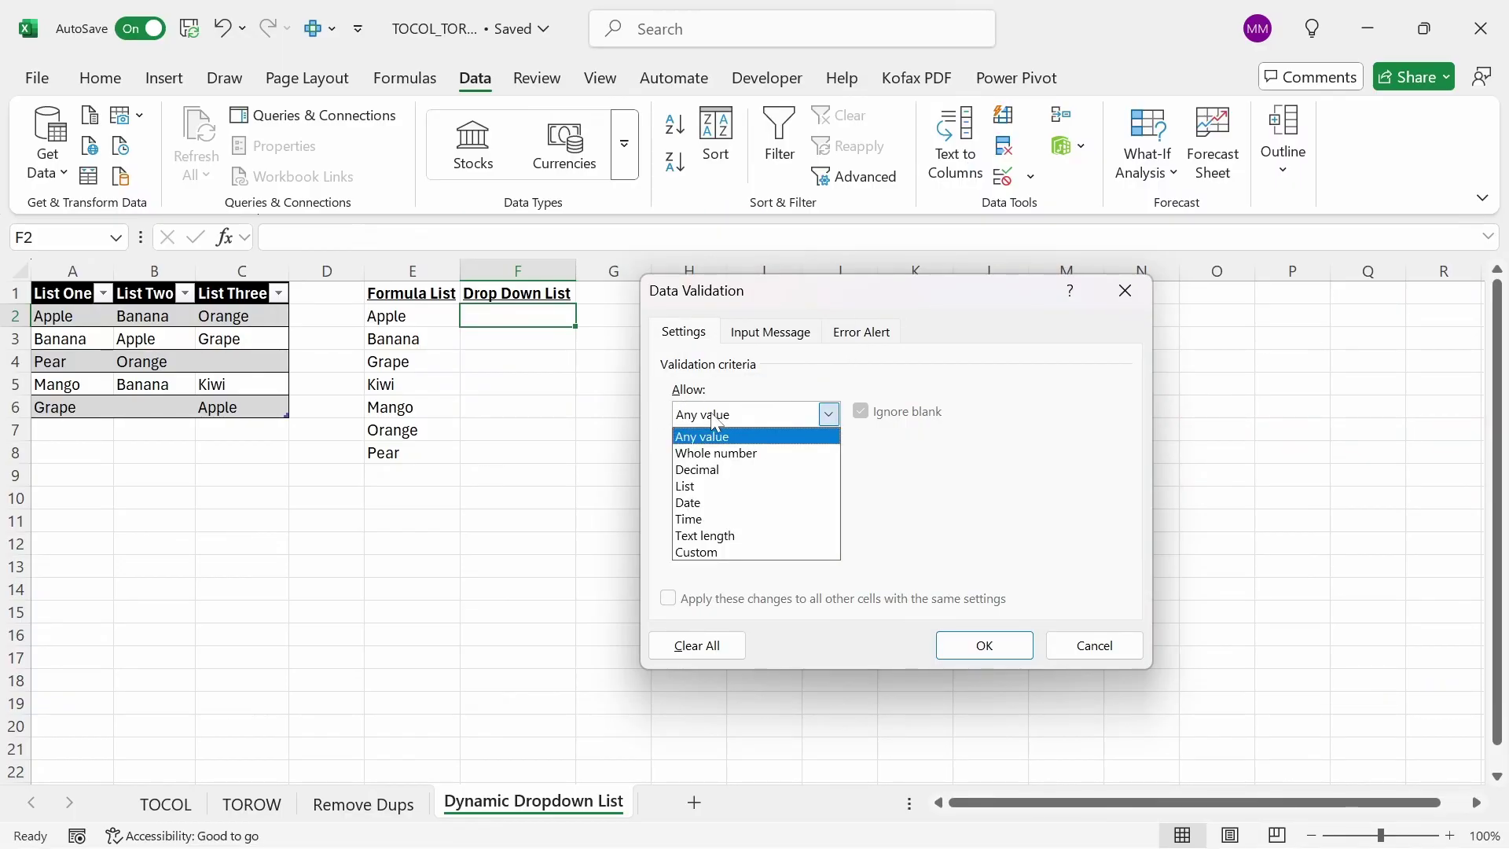
pyautogui.click(703, 487)
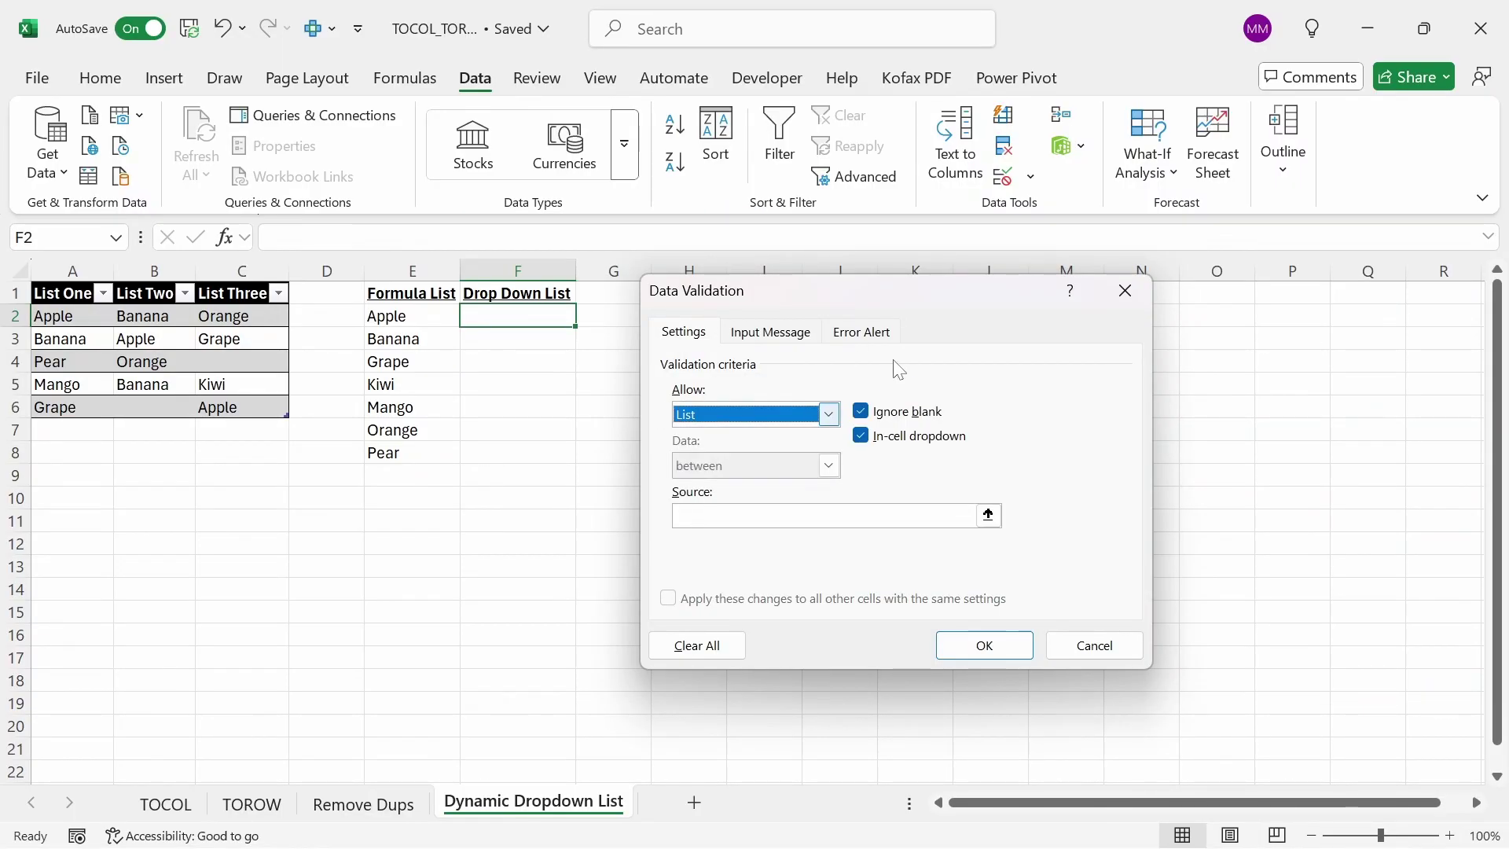
pyautogui.click(972, 516)
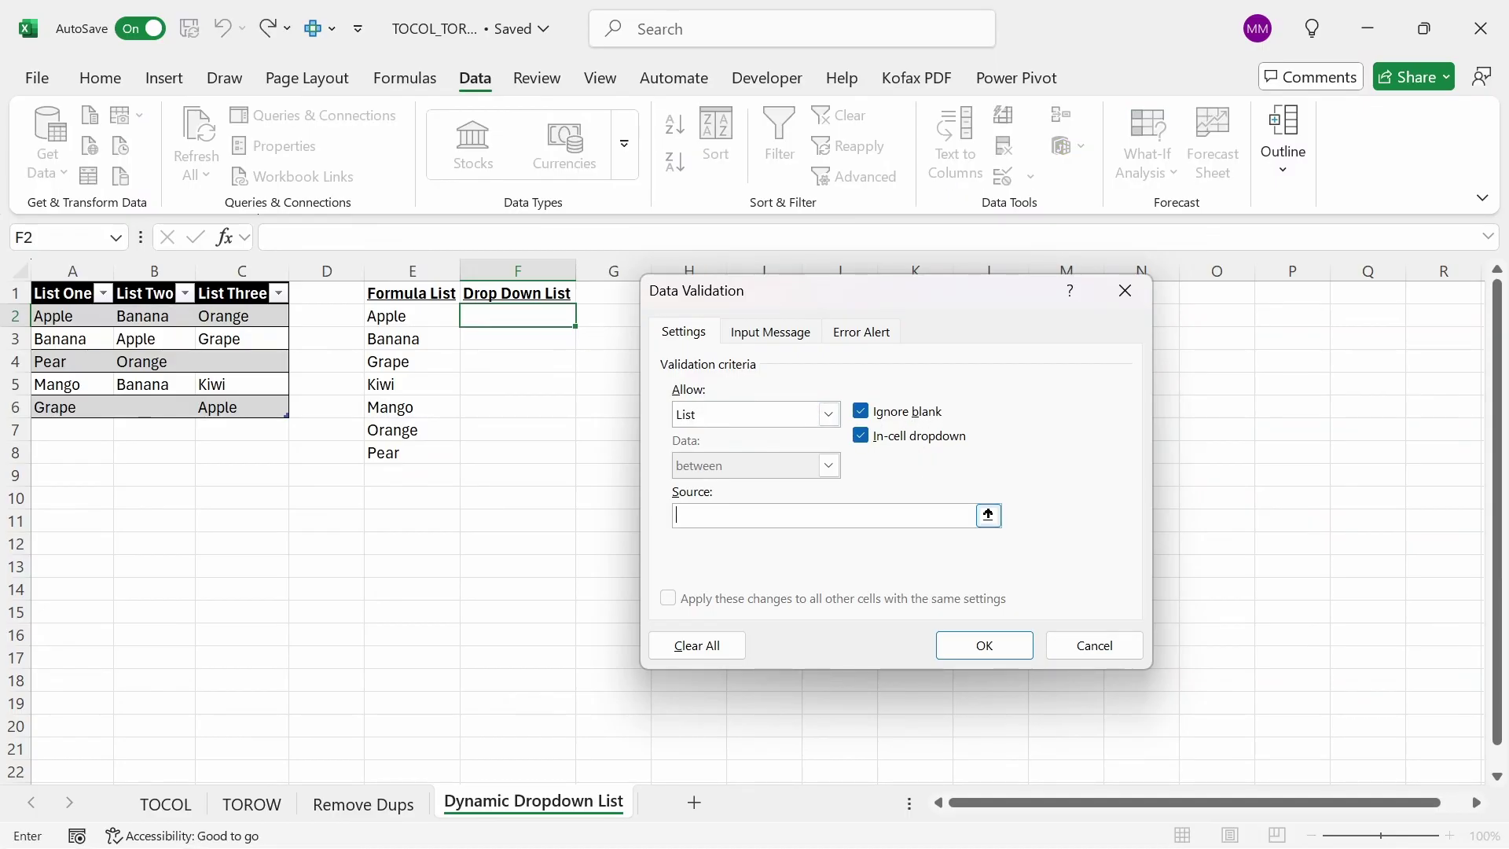
pyautogui.click(391, 318)
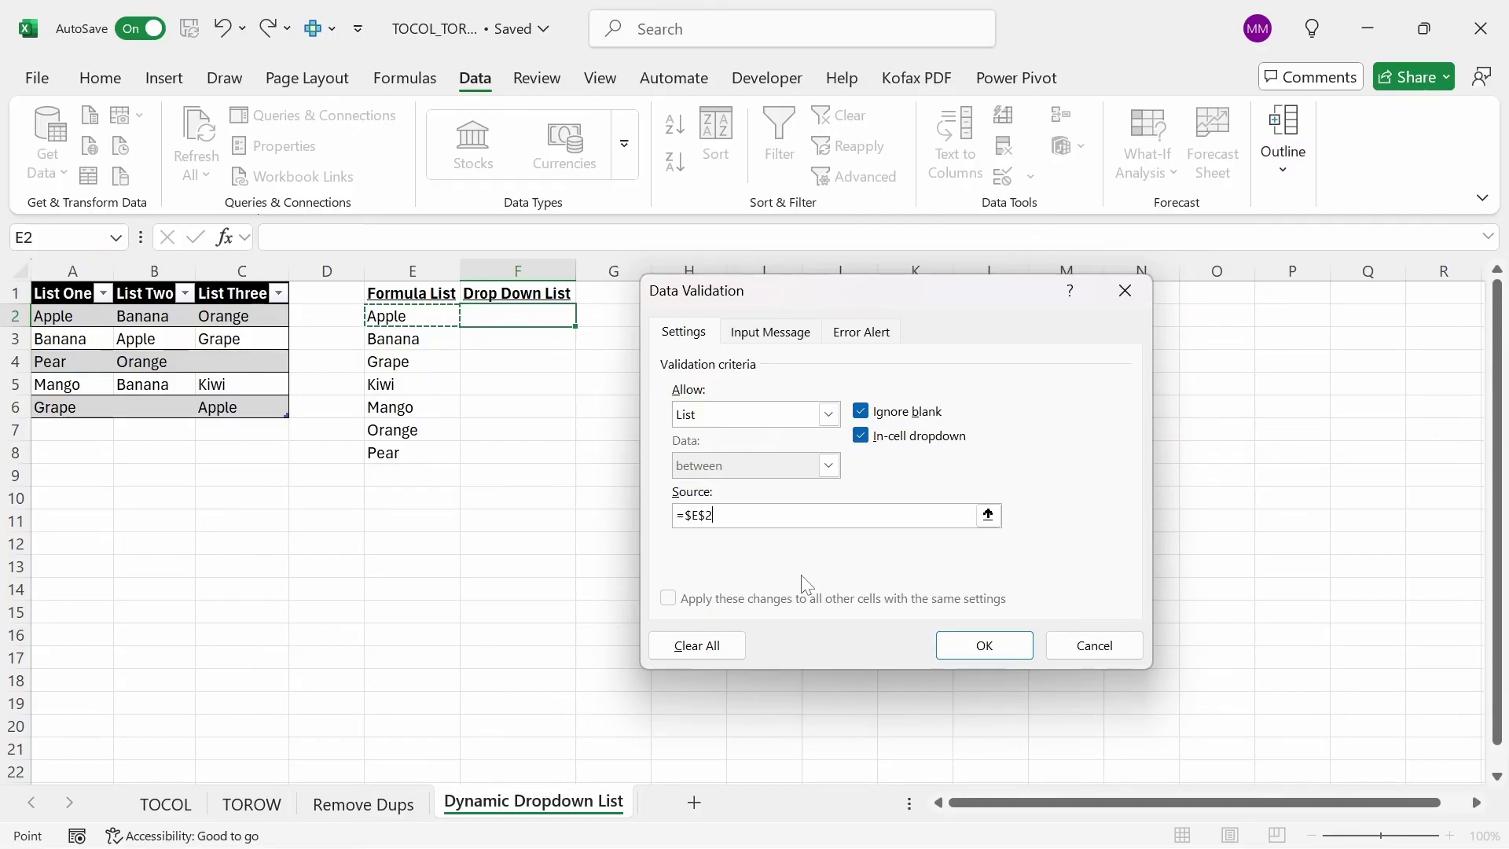
pyautogui.write('#')
# Confirm the F2 validation, then test the dropdown by picking Kiwi and then Apple
pyautogui.click(990, 651)
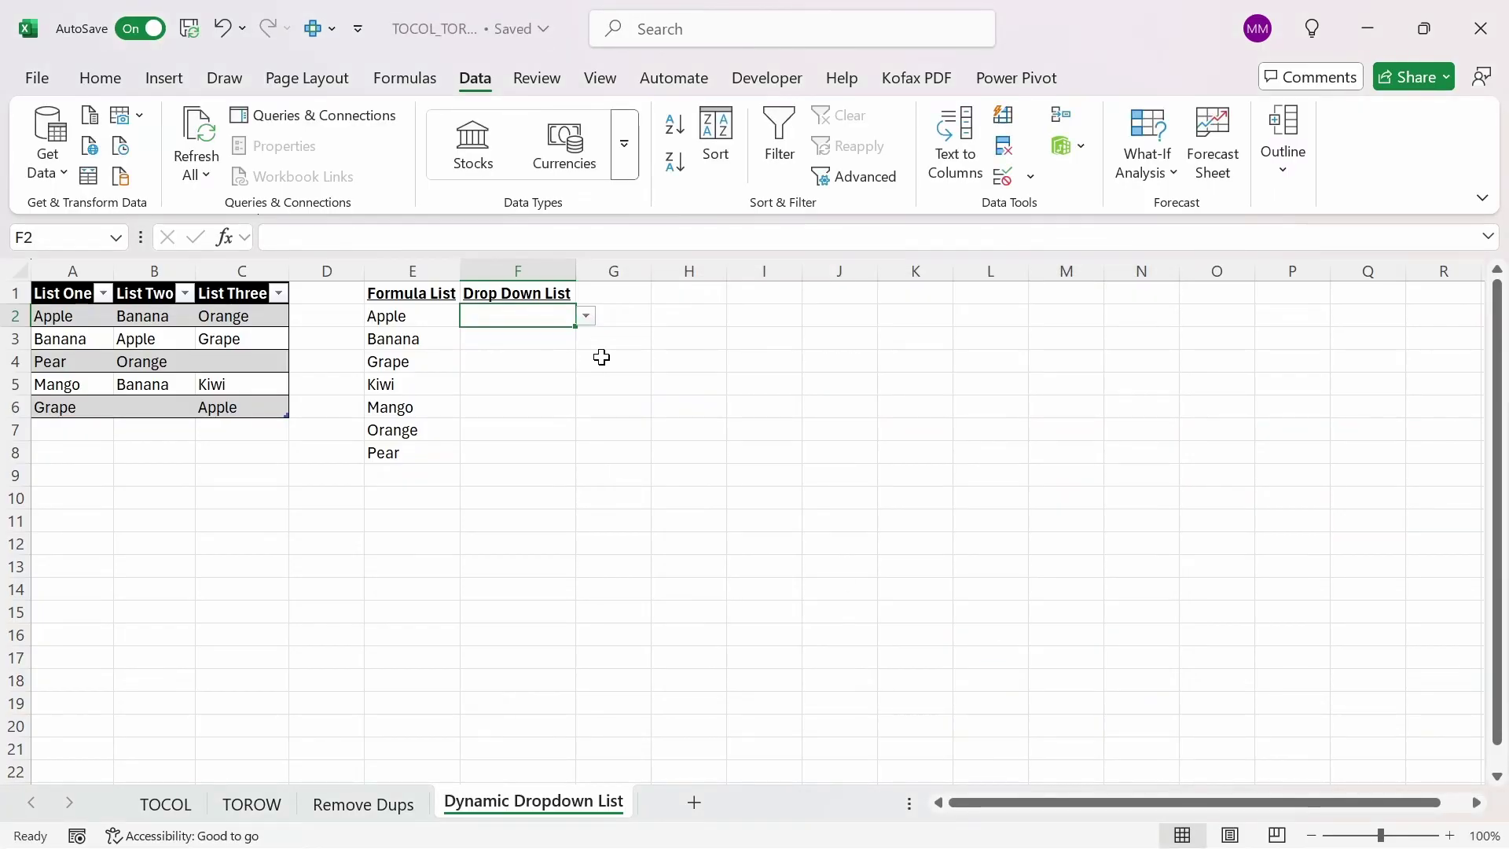
pyautogui.click(585, 316)
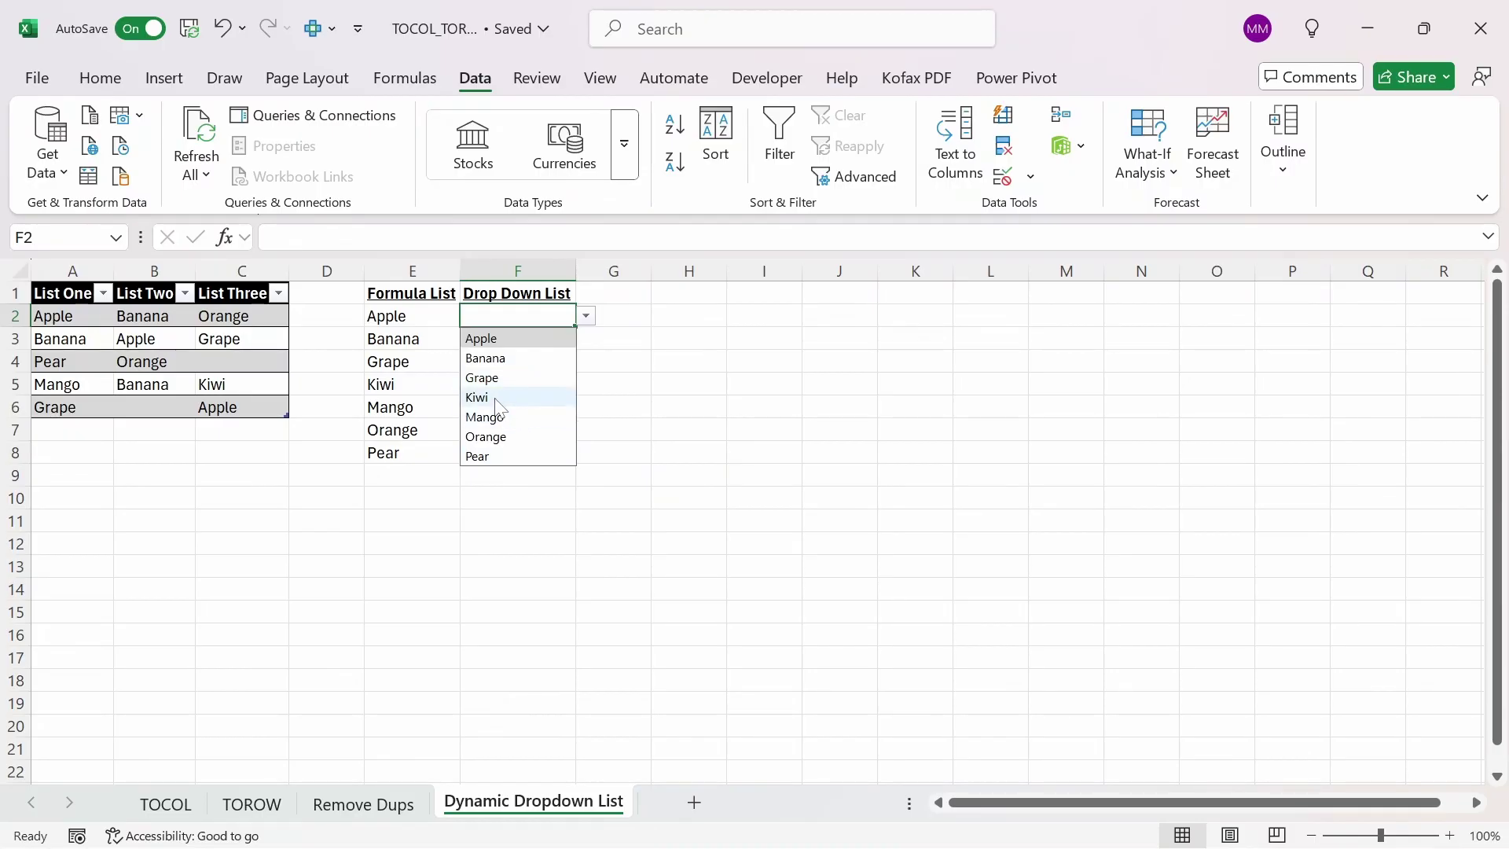
pyautogui.click(521, 397)
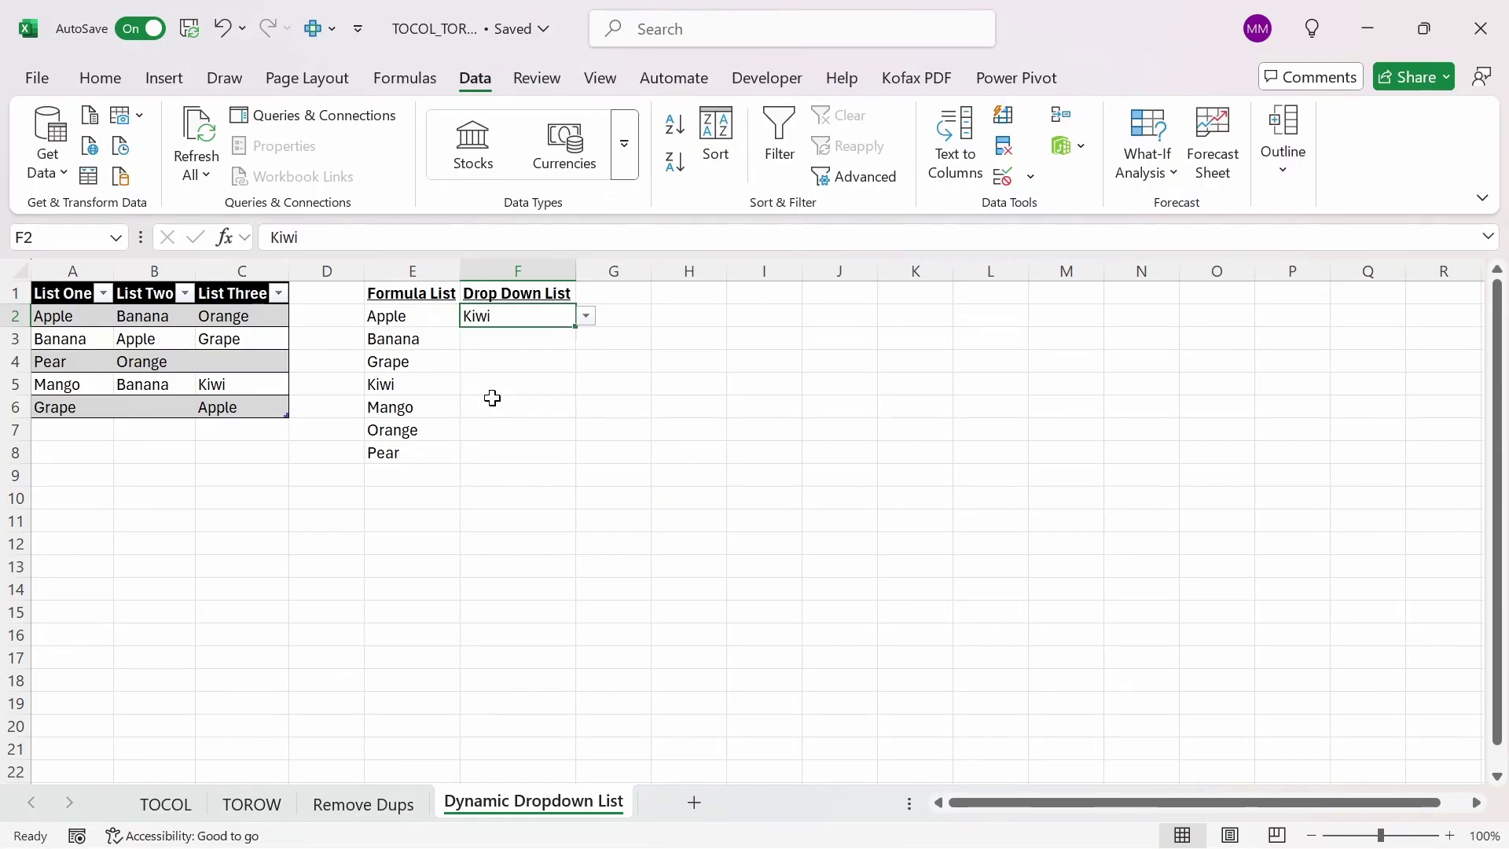
pyautogui.click(584, 315)
pyautogui.click(528, 339)
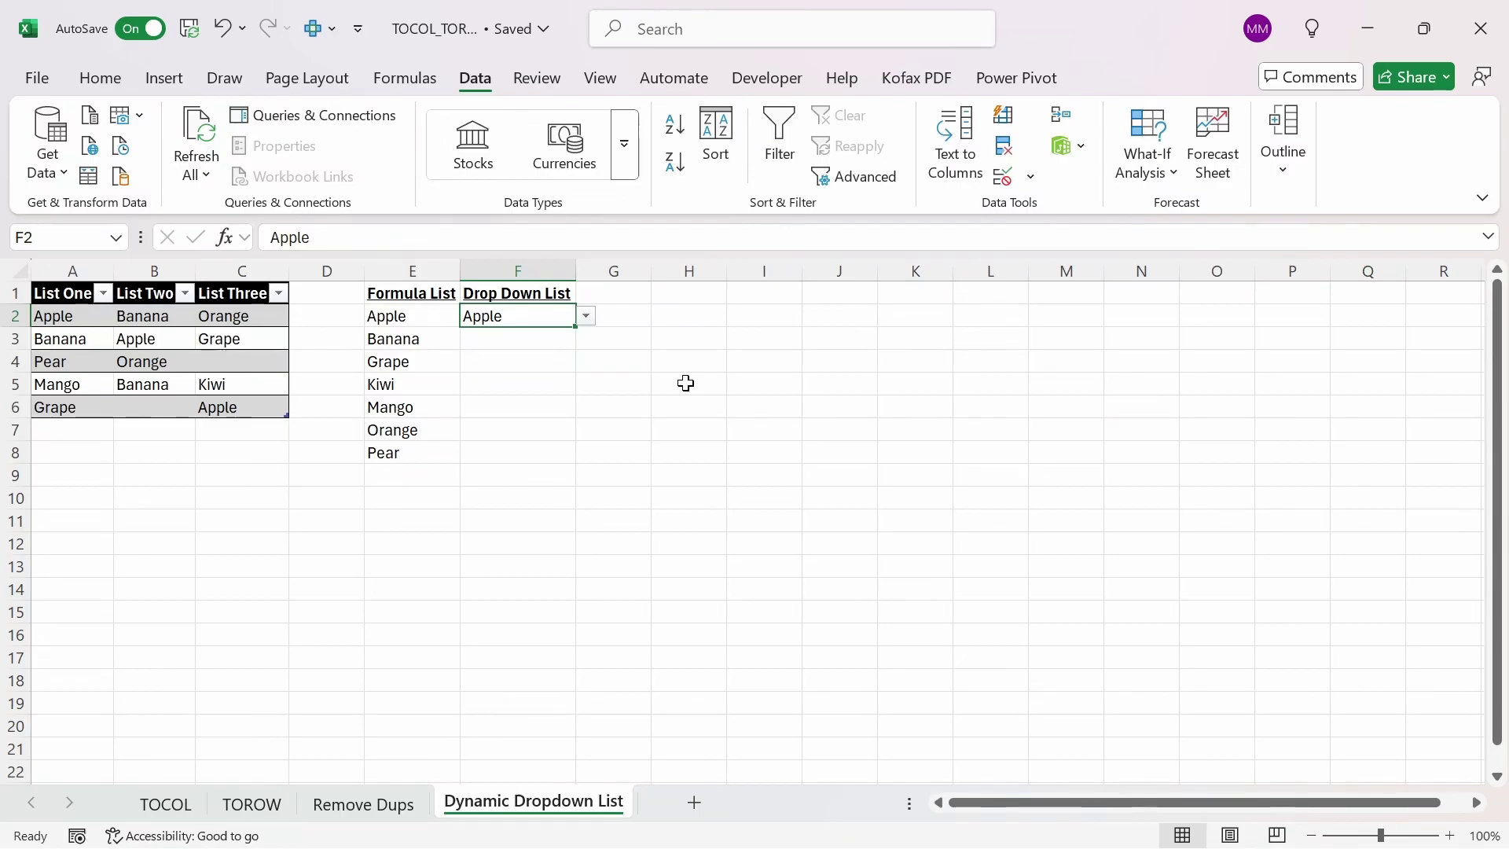
# Add Watermelon to table cell C4 and select Watermelon from the F2 dropdown
pyautogui.click(249, 356)
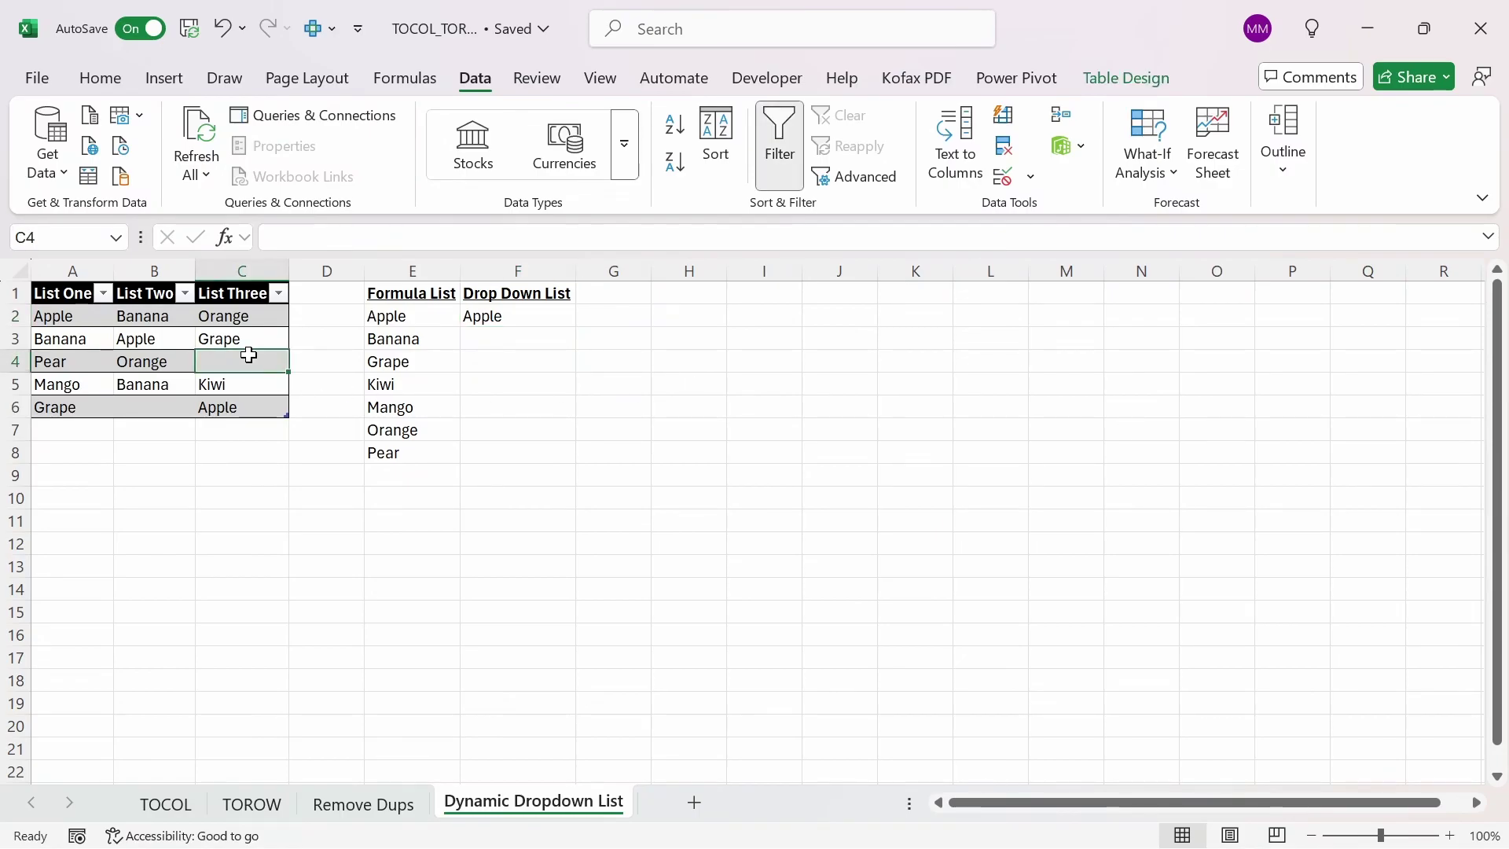
pyautogui.write('Watermelon')
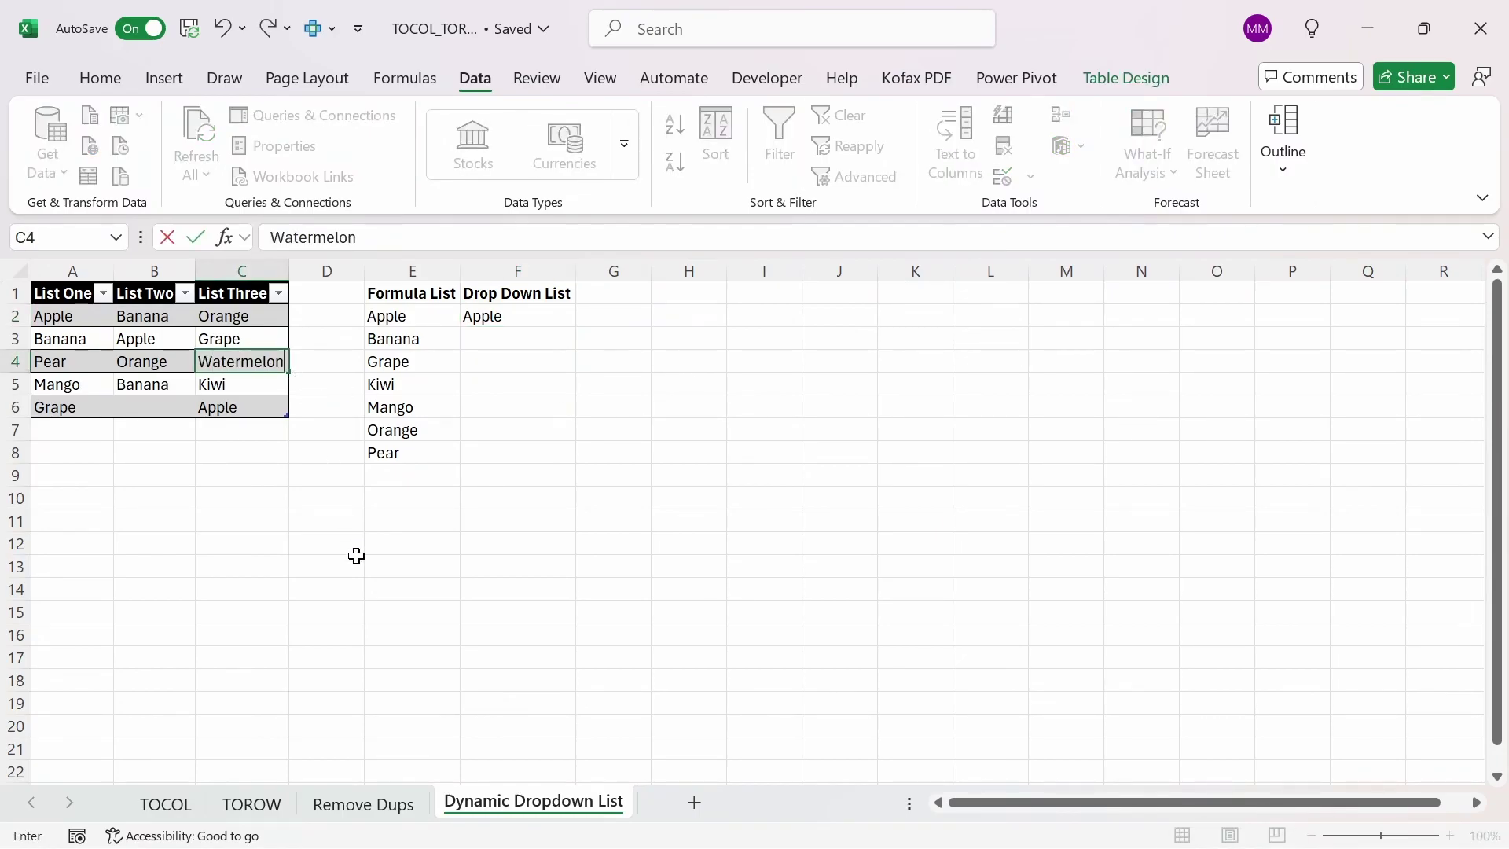
pyautogui.press('Return')
pyautogui.click(396, 475)
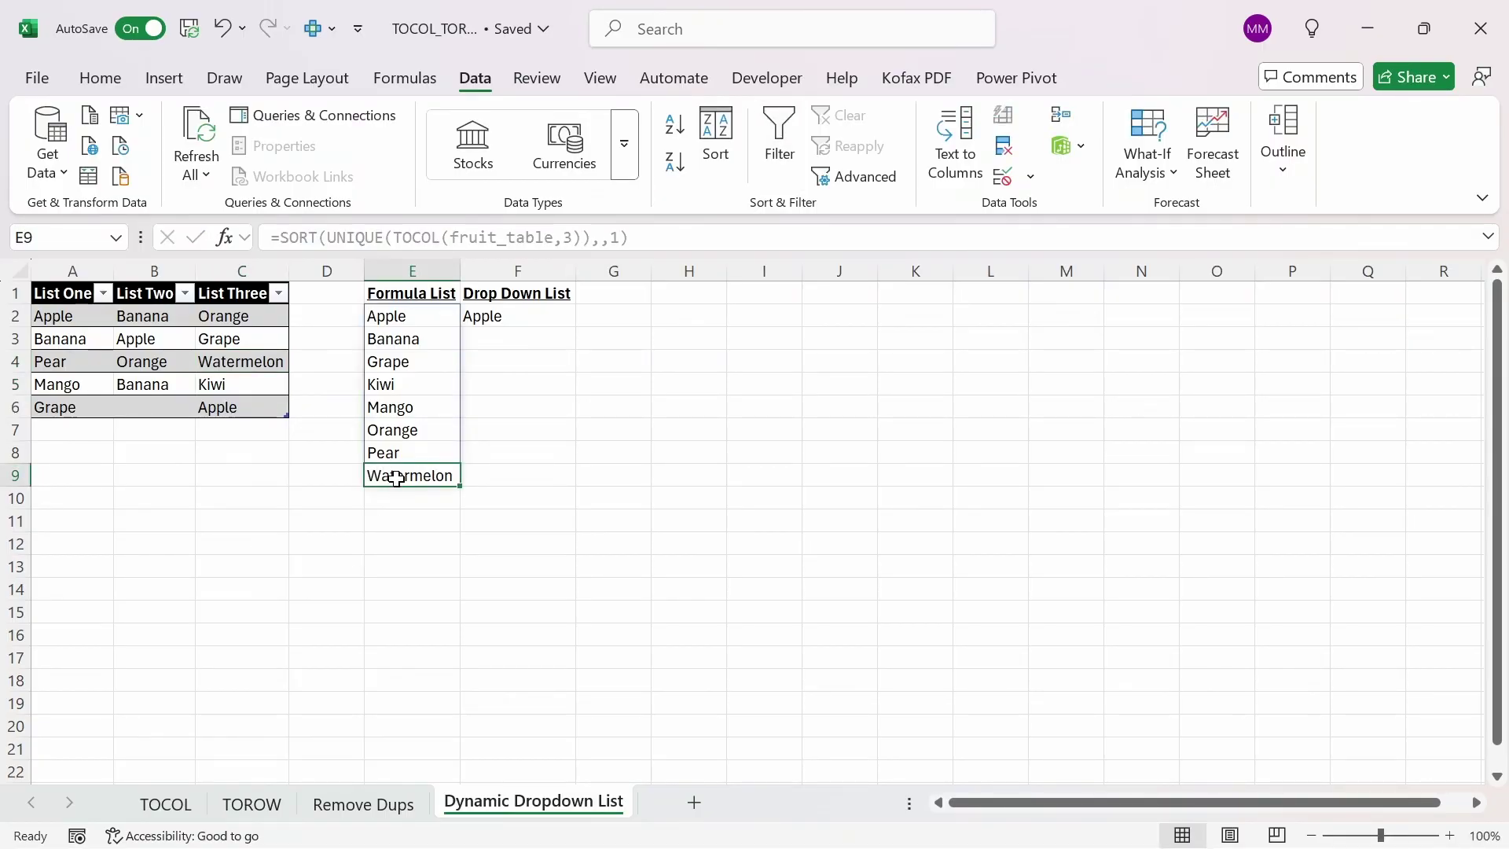
pyautogui.click(519, 316)
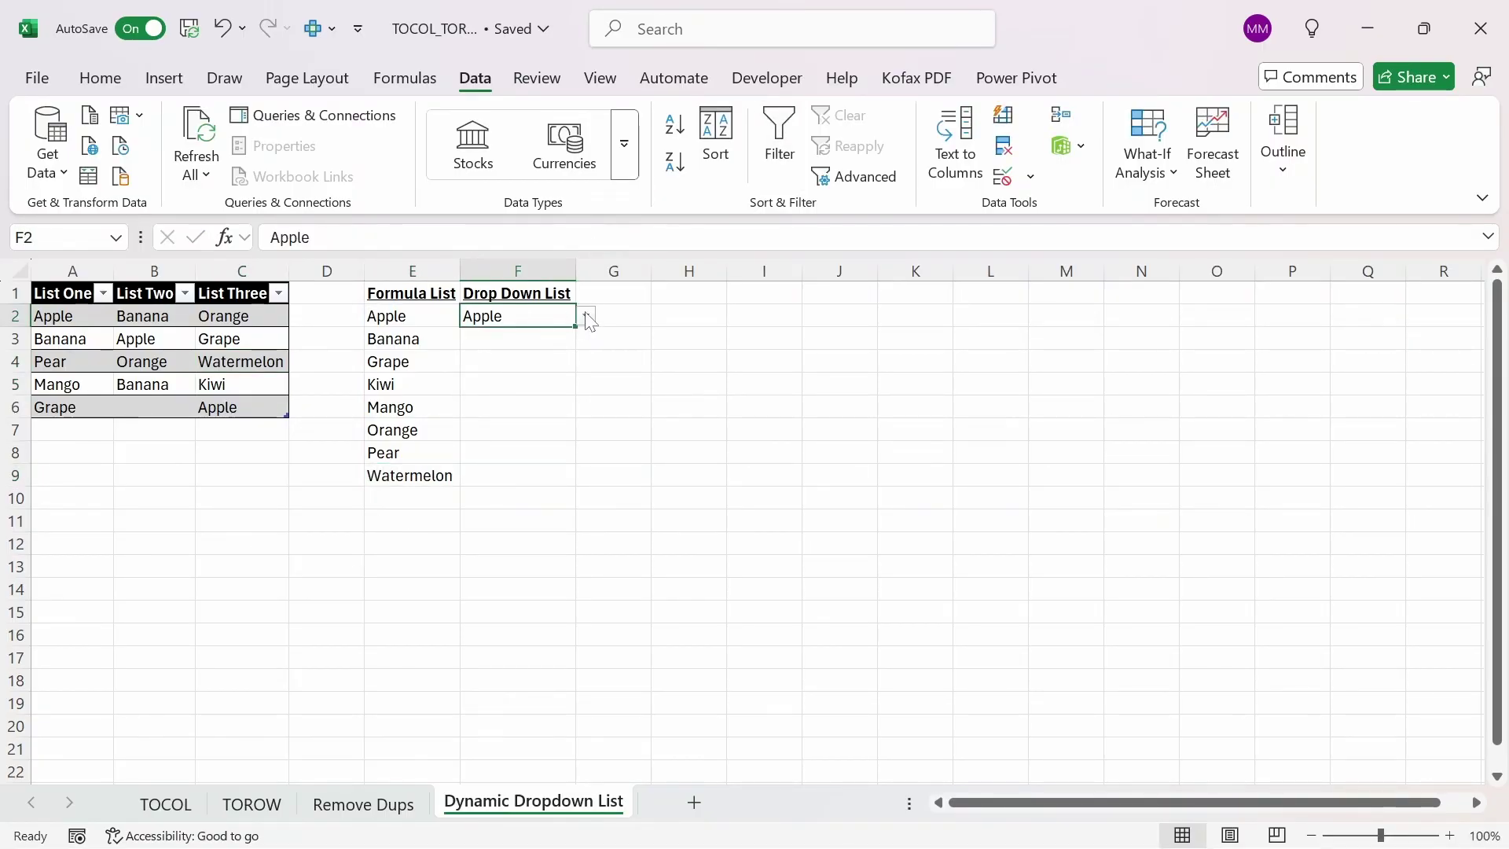
pyautogui.click(588, 317)
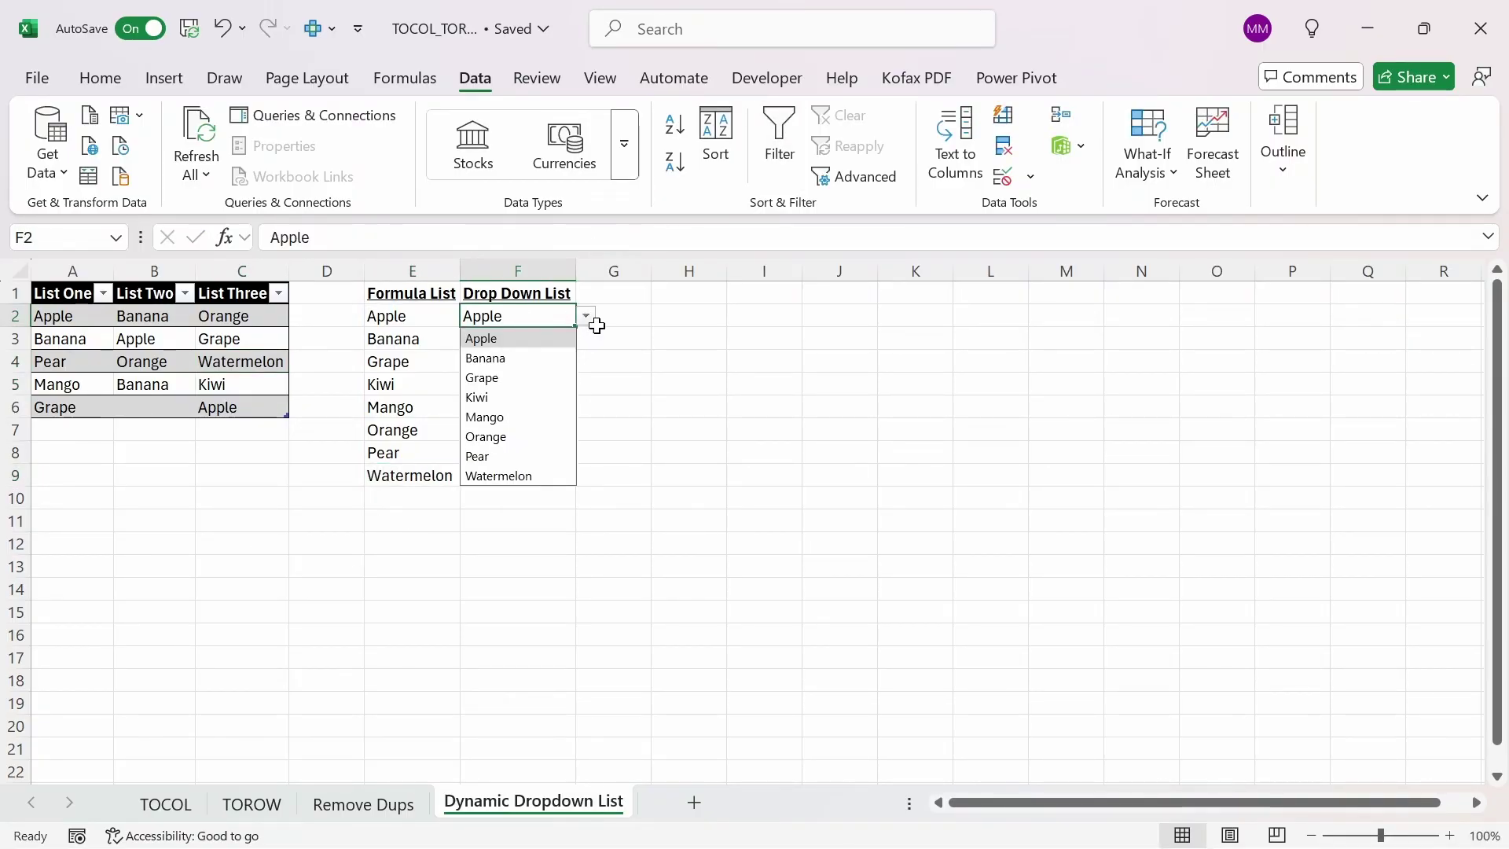
pyautogui.click(502, 477)
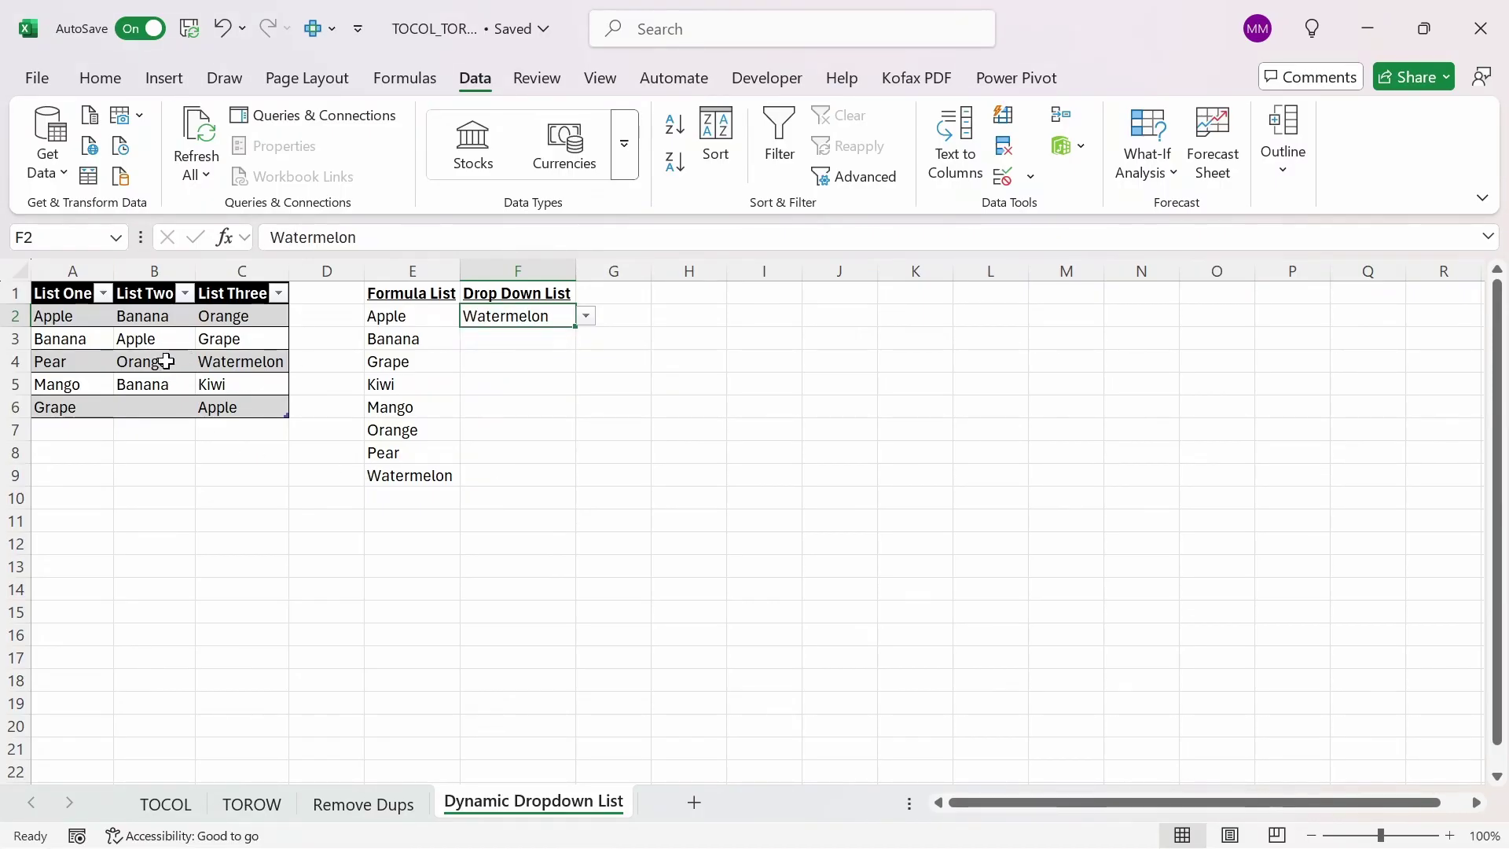
# Add Cherry as a new table row in B7 and set F2 to Cherry
pyautogui.click(161, 438)
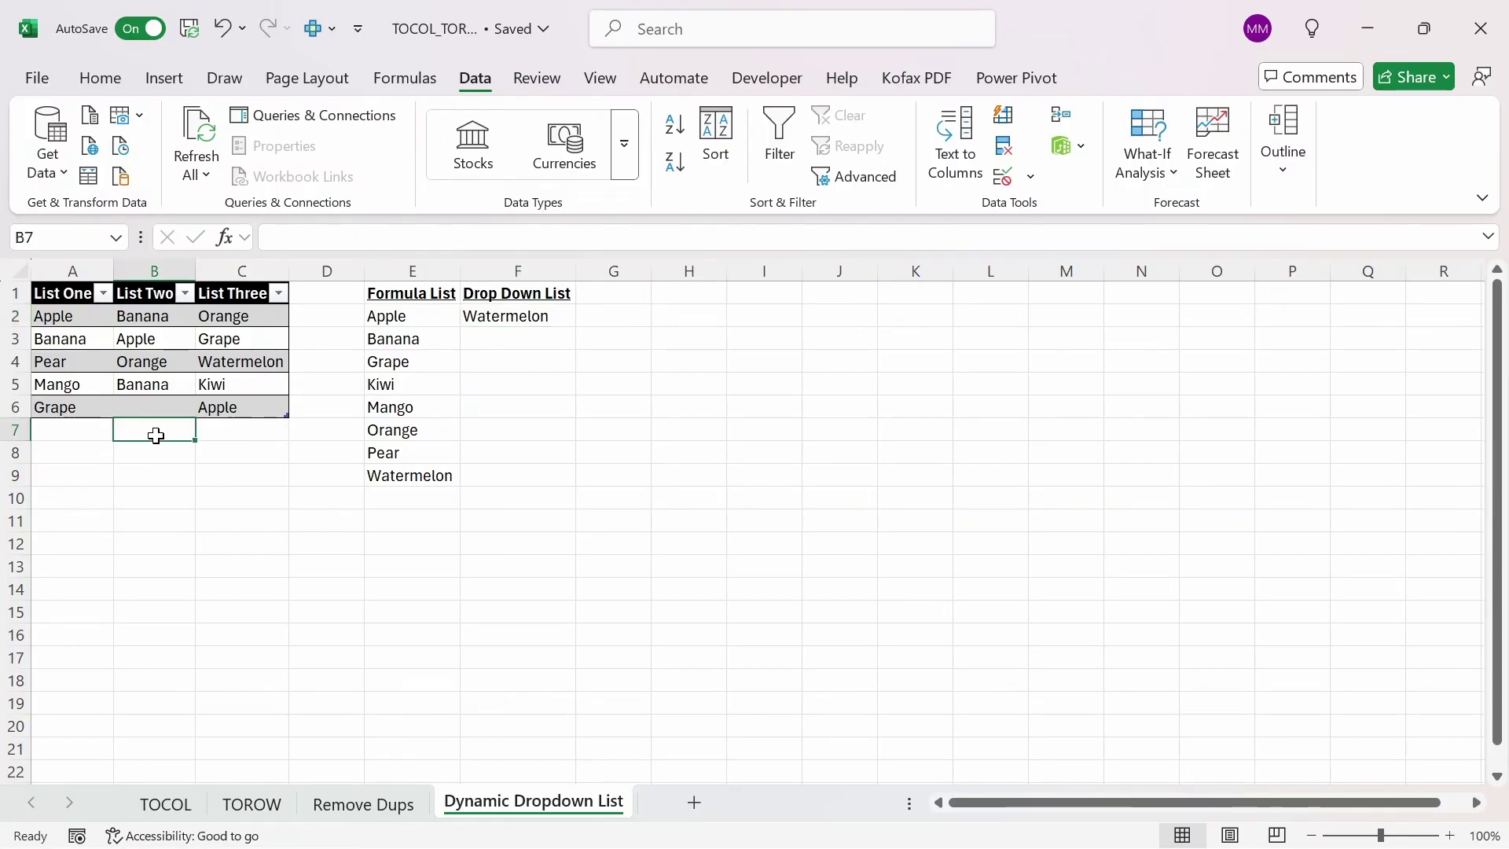
pyautogui.write('Cherry')
pyautogui.press('Return')
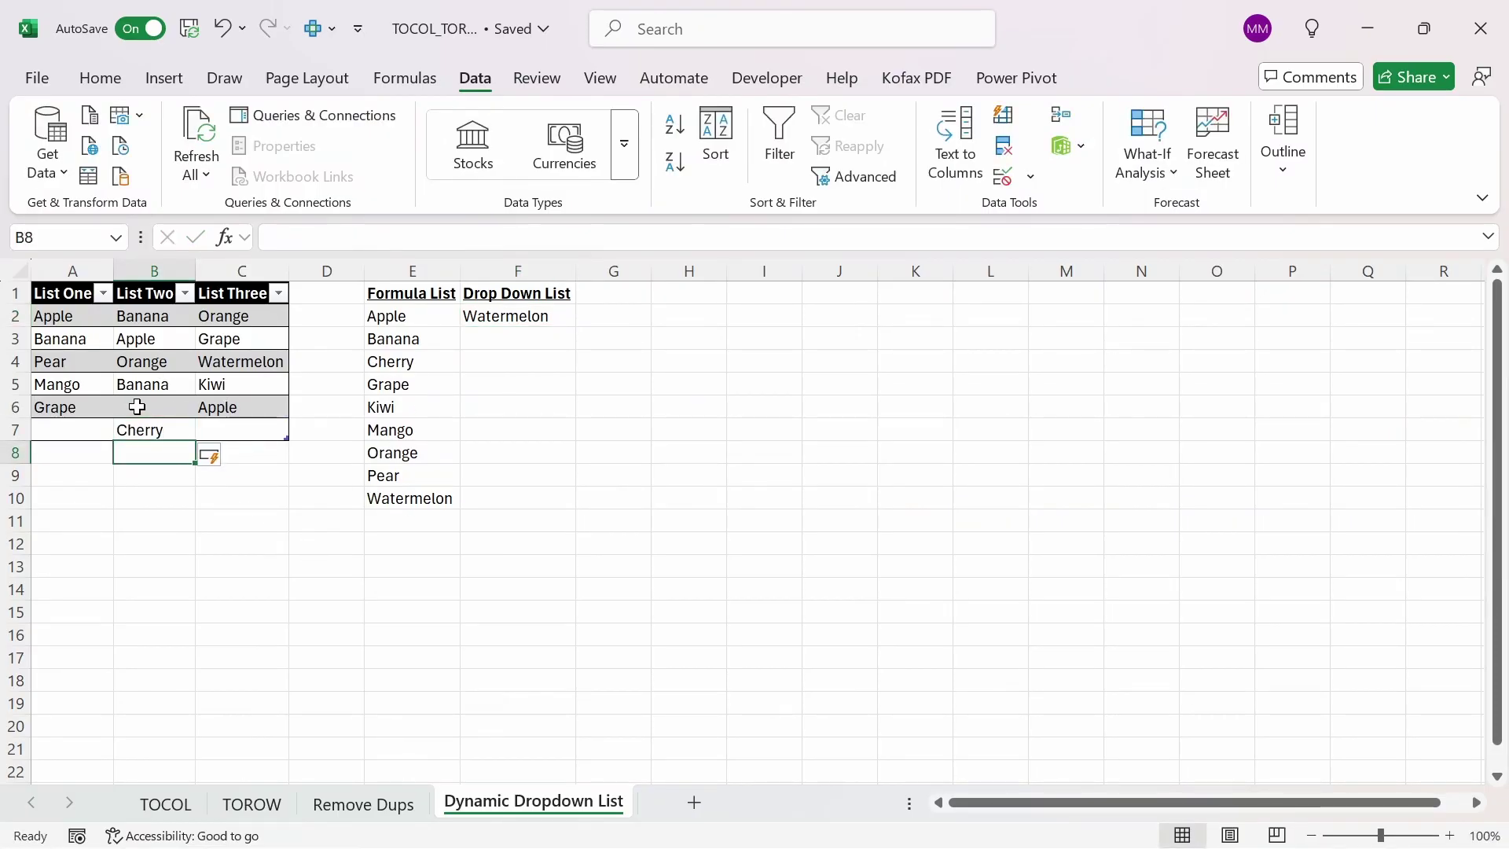
pyautogui.click(397, 362)
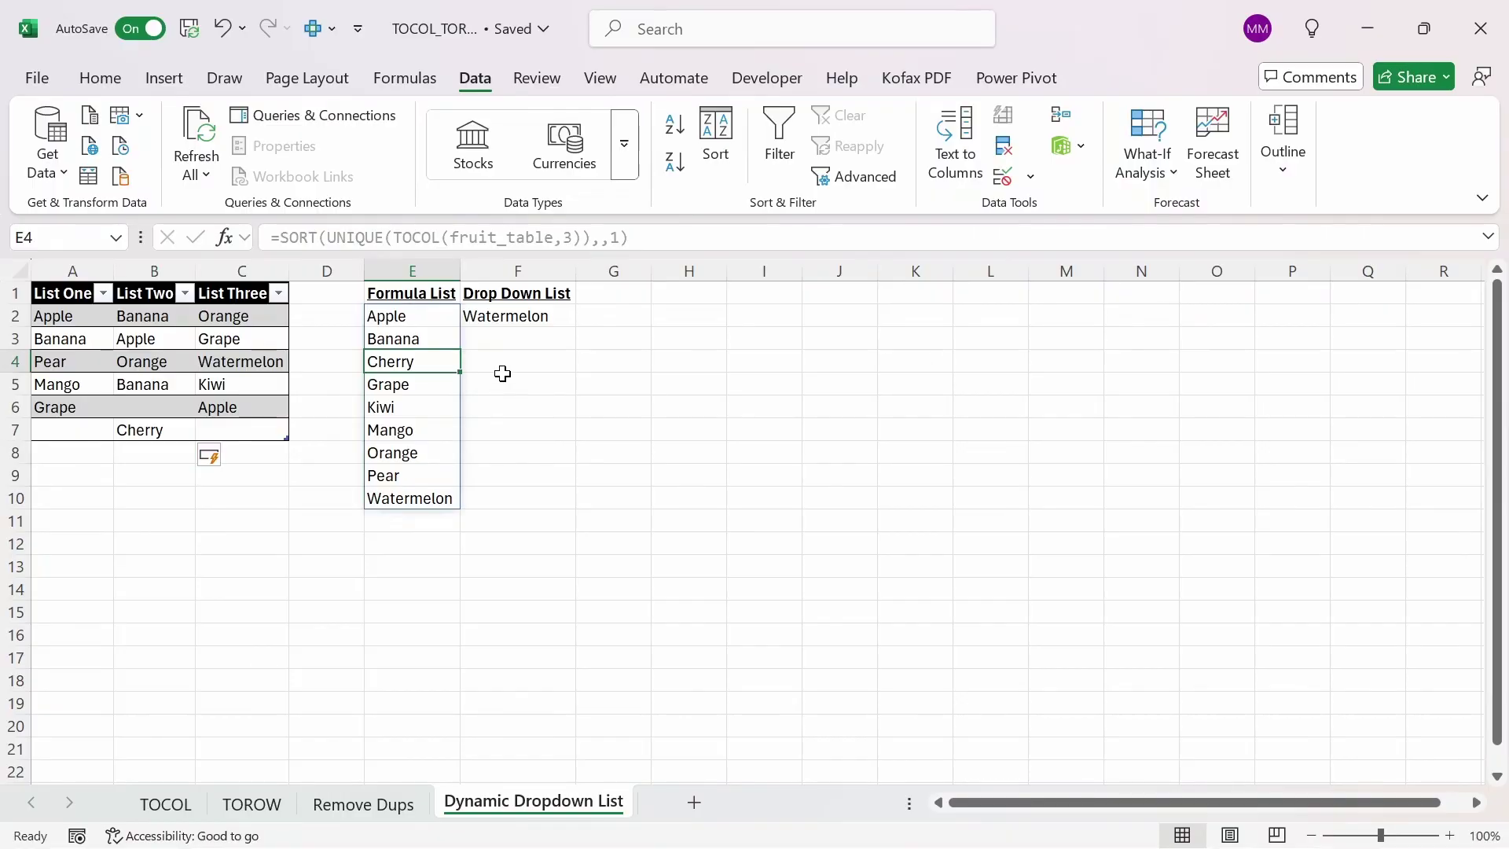
pyautogui.click(560, 316)
pyautogui.click(586, 316)
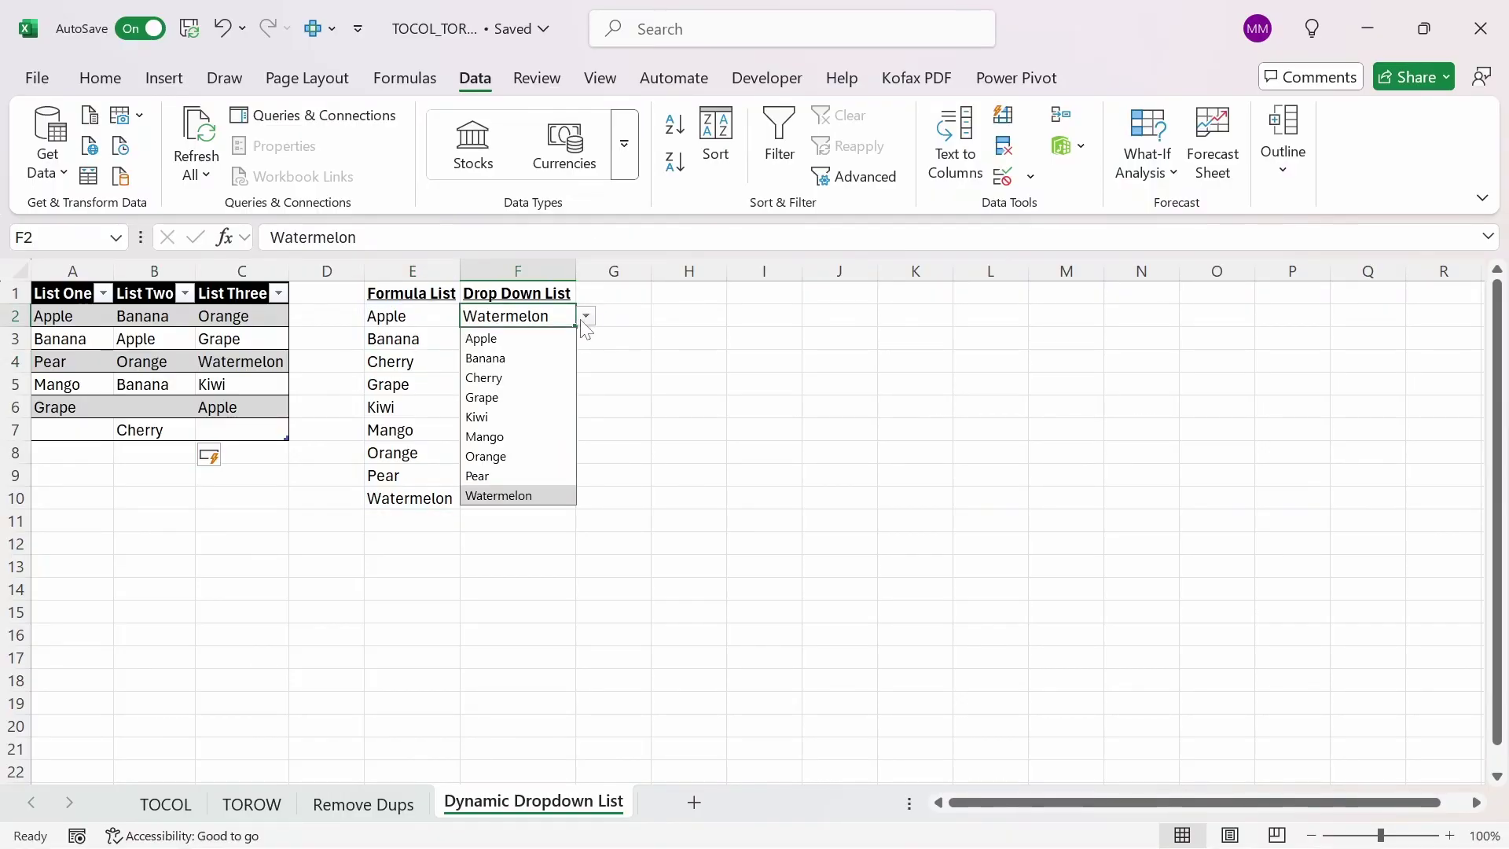
pyautogui.click(484, 378)
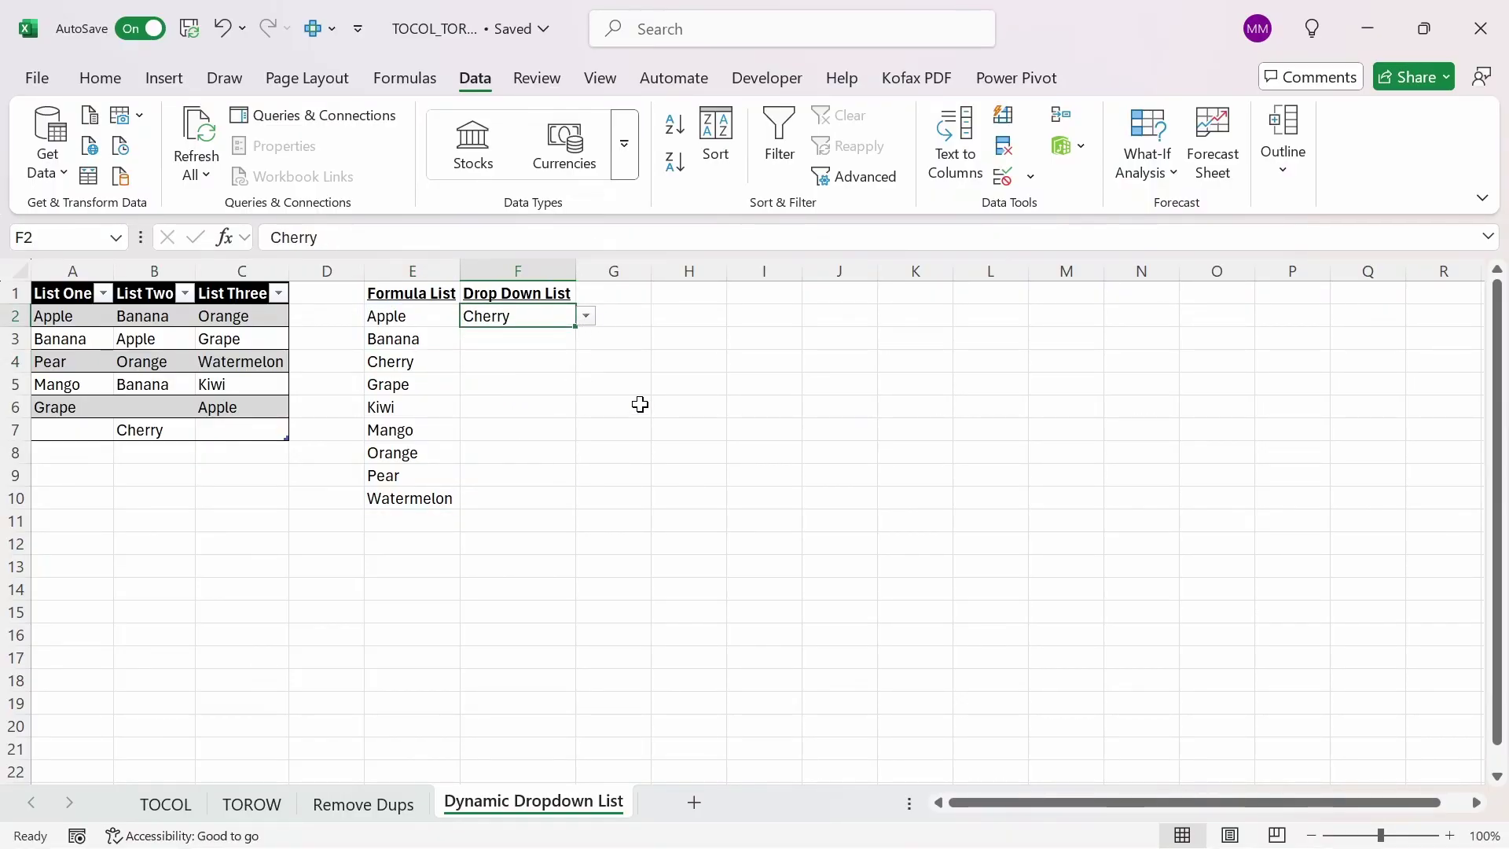